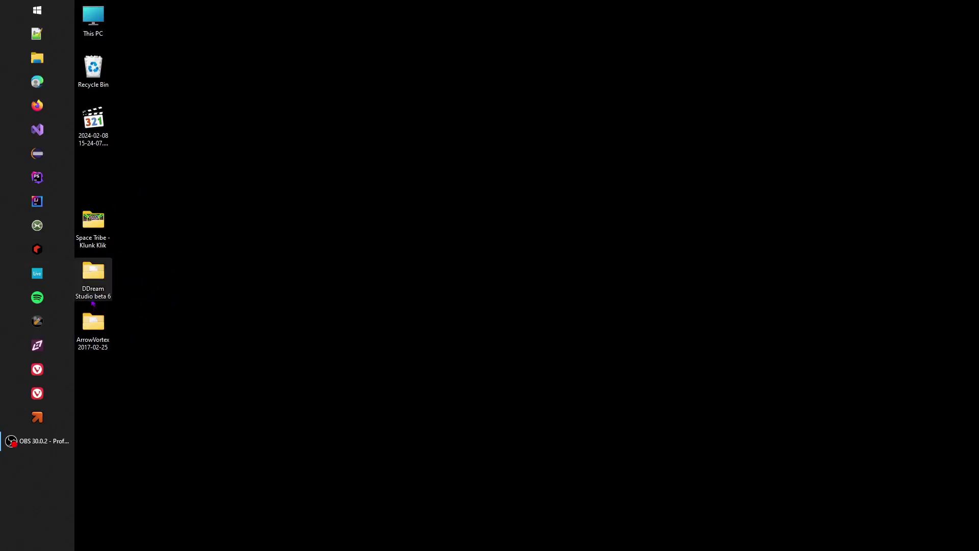
Launch ddreamstudio.exe from the DDream Studio beta 6 folder and open Space Tribe & Stryker - Klunk Klik.mp3
double_click(93, 270)
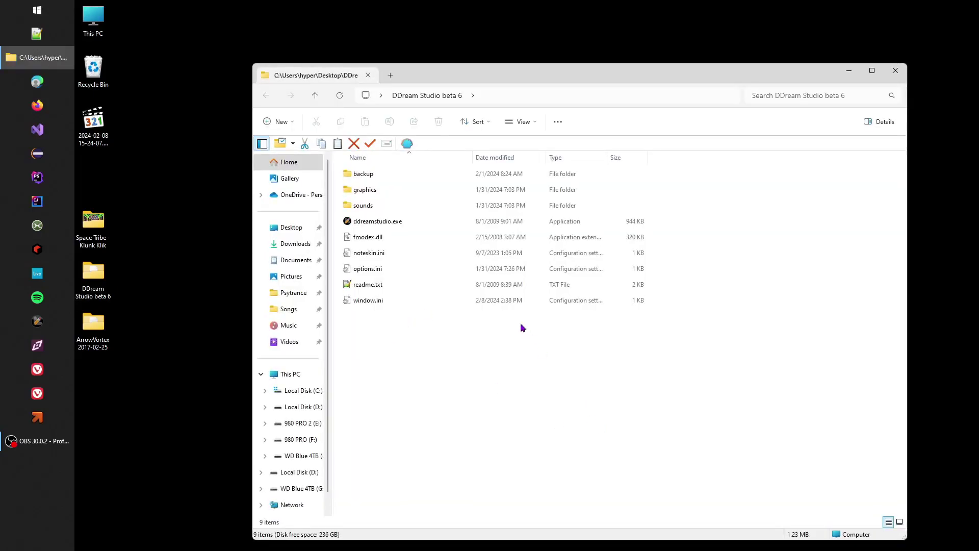
double_click(378, 221)
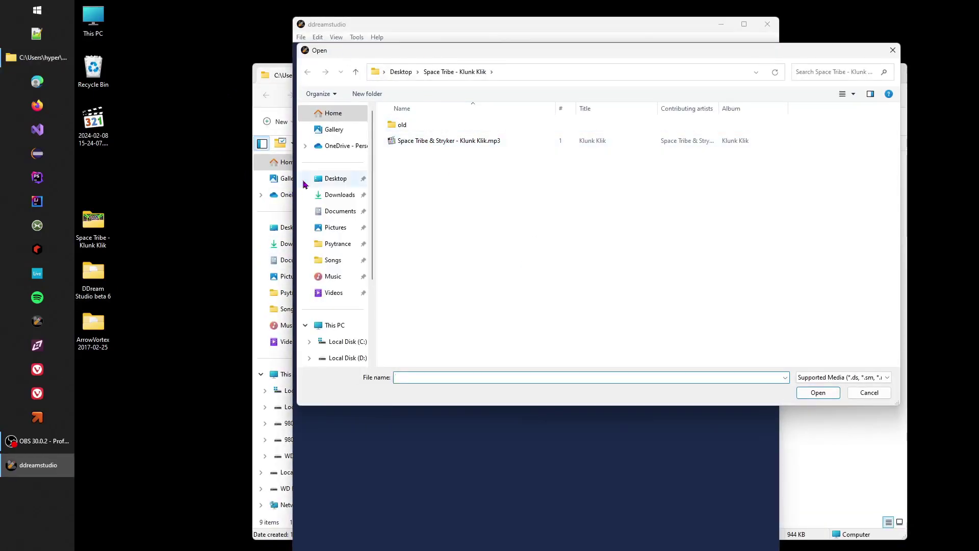
mouse_move(384, 49)
left_mouse_down()
mouse_move(341, 63)
mouse_move(387, 69)
mouse_move(383, 60)
left_mouse_up()
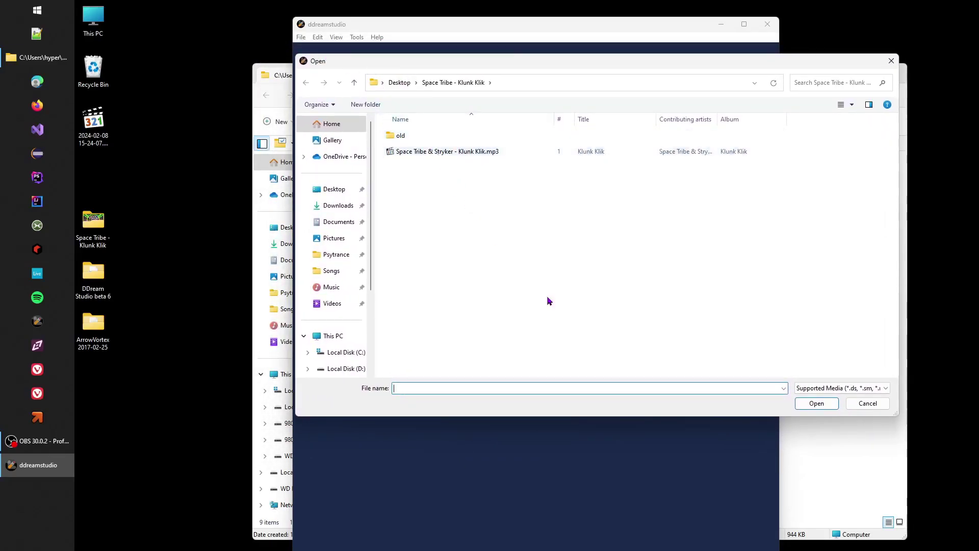
left_click(826, 388)
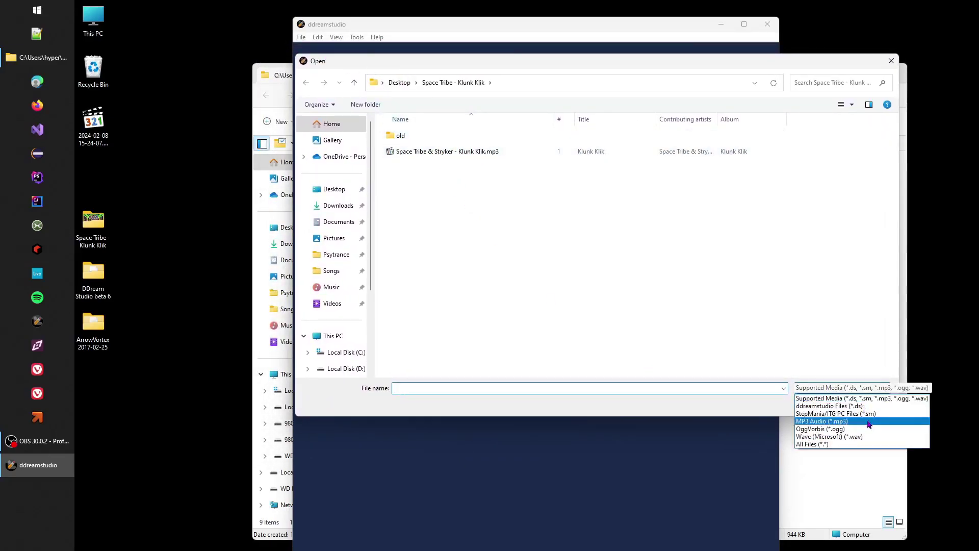
left_click(664, 292)
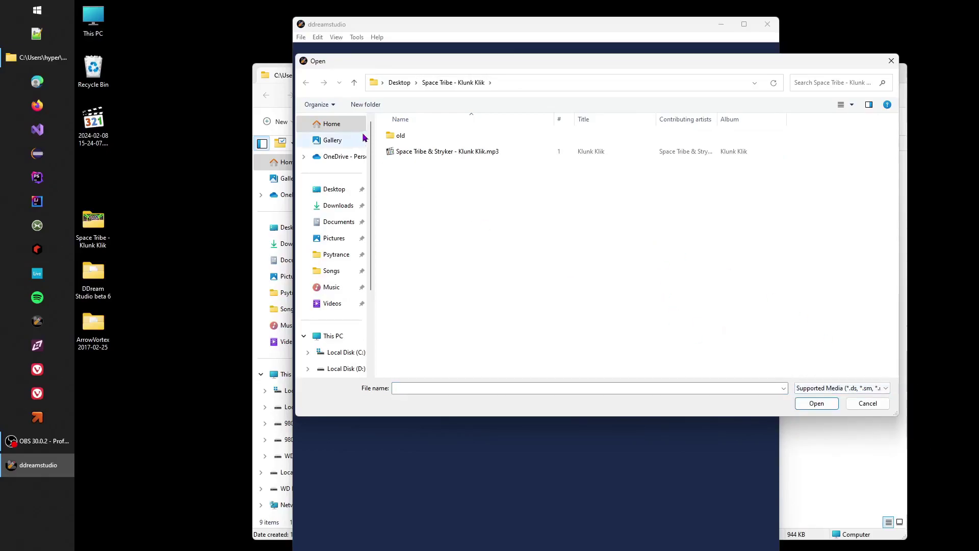
left_click(400, 152)
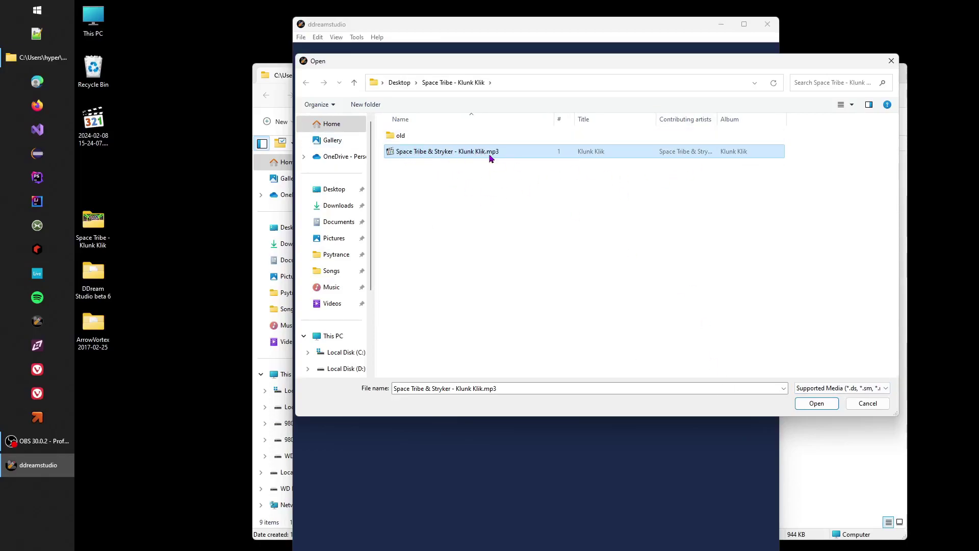
left_click(820, 404)
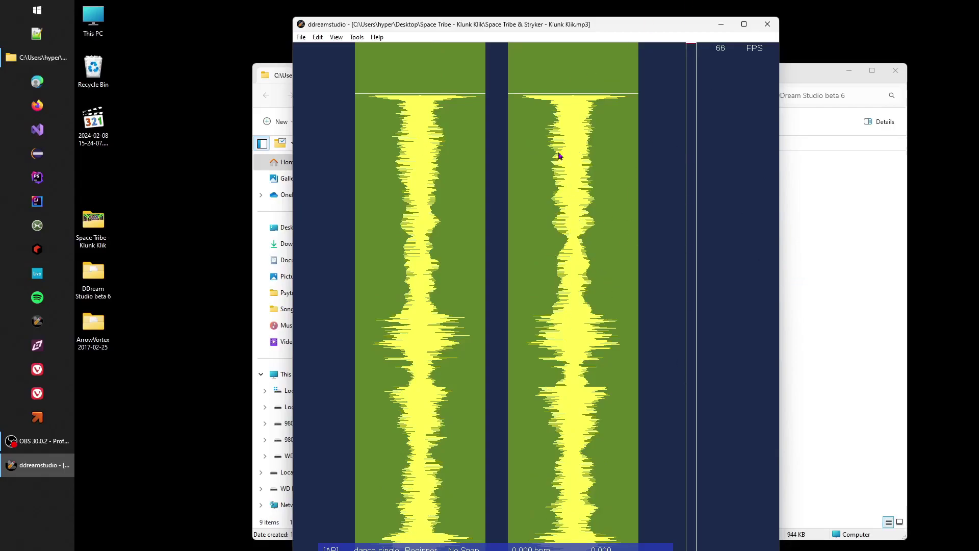
Move the playhead back and forth through the first three seconds of the song to examine the unfiltered waveform
scroll(607, 245, "down", 5)
scroll(589, 159, "up", 2)
scroll(586, 219, "down", 2)
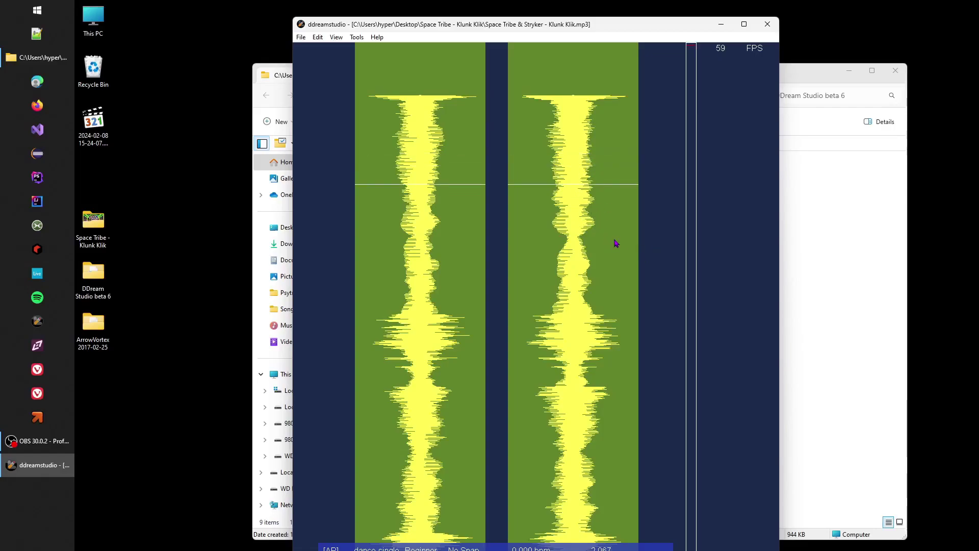
scroll(590, 219, "down", 2)
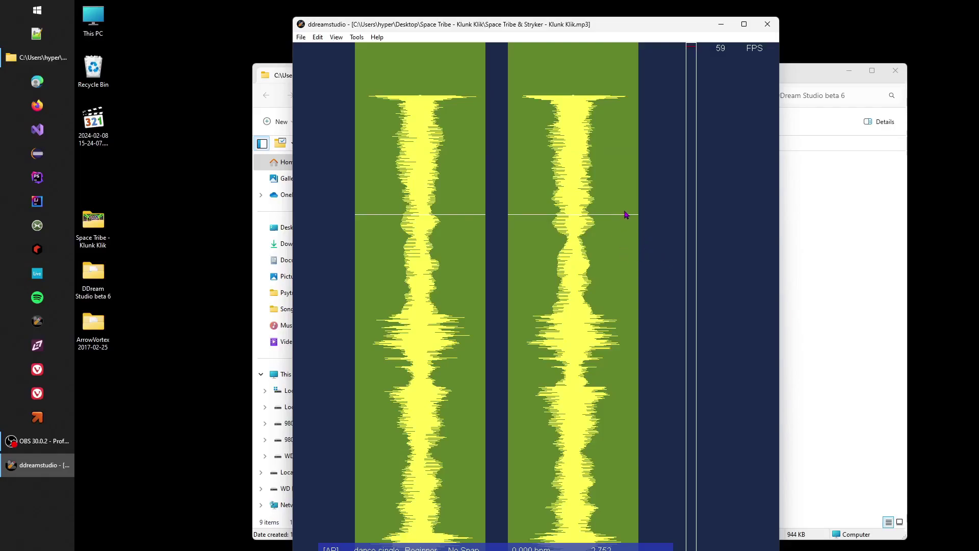
scroll(600, 143, "up", 5)
scroll(601, 168, "down", 2)
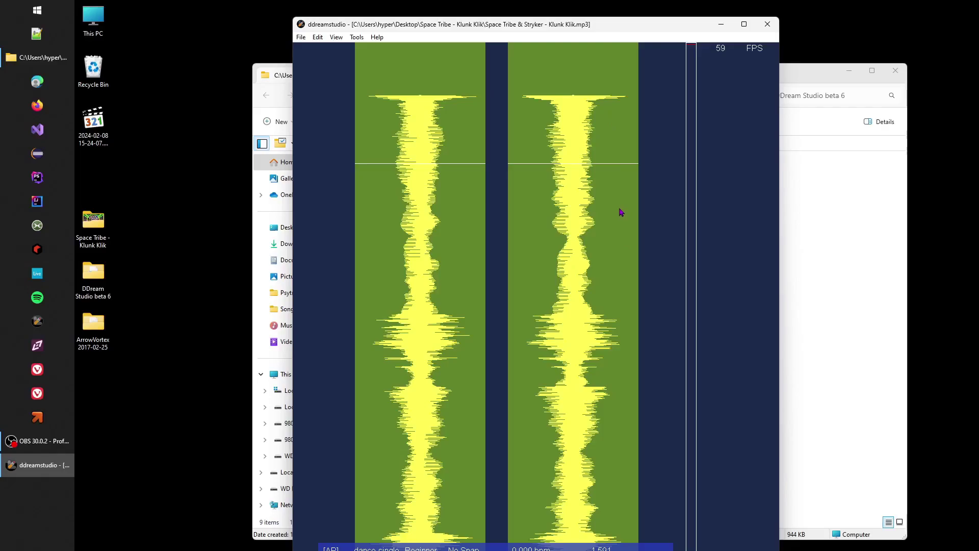
scroll(611, 140, "up", 2)
scroll(609, 159, "down", 1)
scroll(614, 153, "up", 1)
scroll(618, 179, "down", 2)
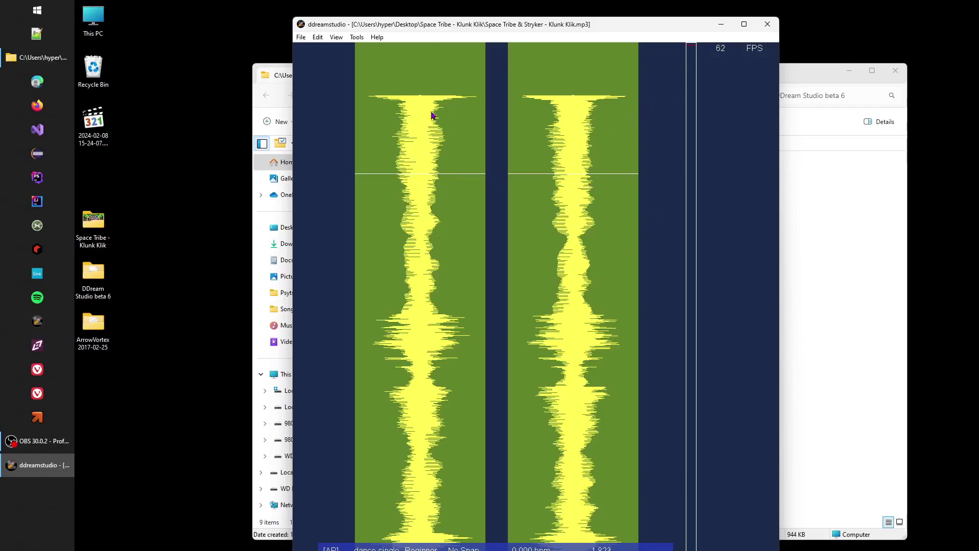
Apply the Wave Filter with high-pass type, infinite impulse response and strength 10, showing filtered and original waves together and rescaled
left_click(357, 37)
left_click(410, 143)
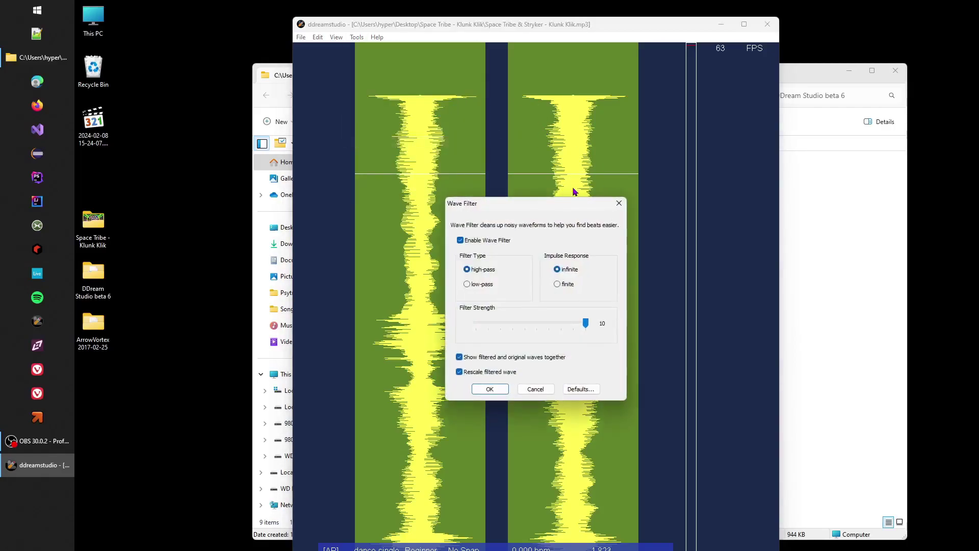
left_click(490, 389)
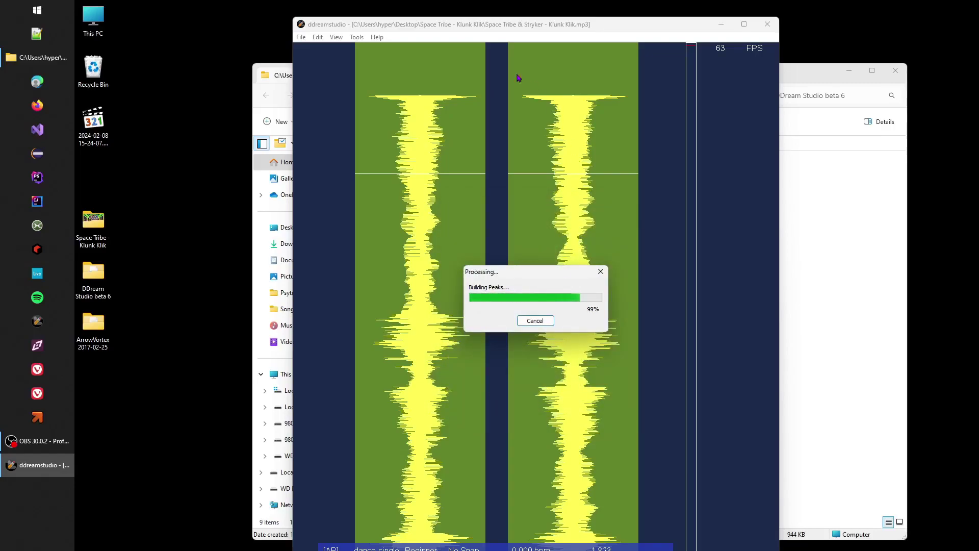
left_click(583, 294)
Examine the filtered waveform near the song's start and play the audio from the beginning
scroll(569, 219, "down", 3)
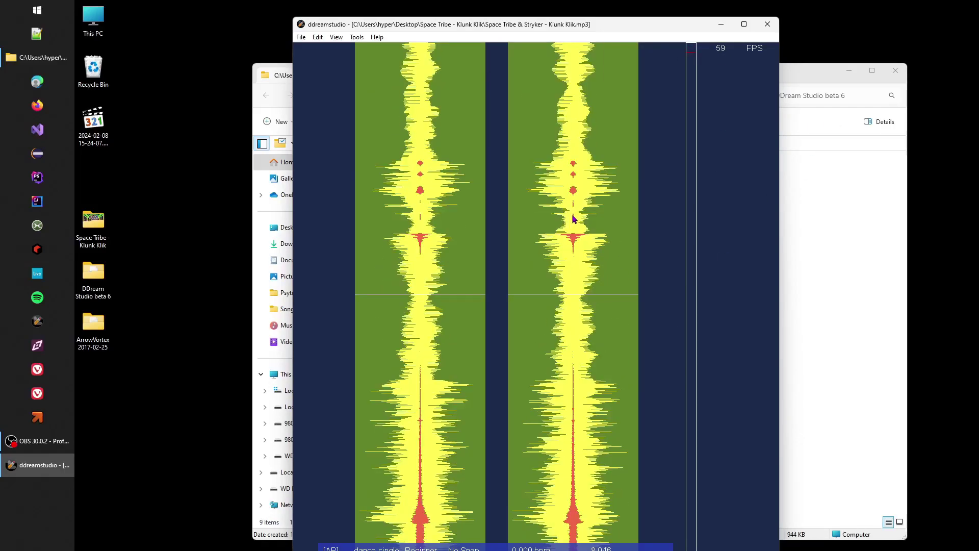
scroll(568, 211, "up", 6)
scroll(578, 151, "down", 2)
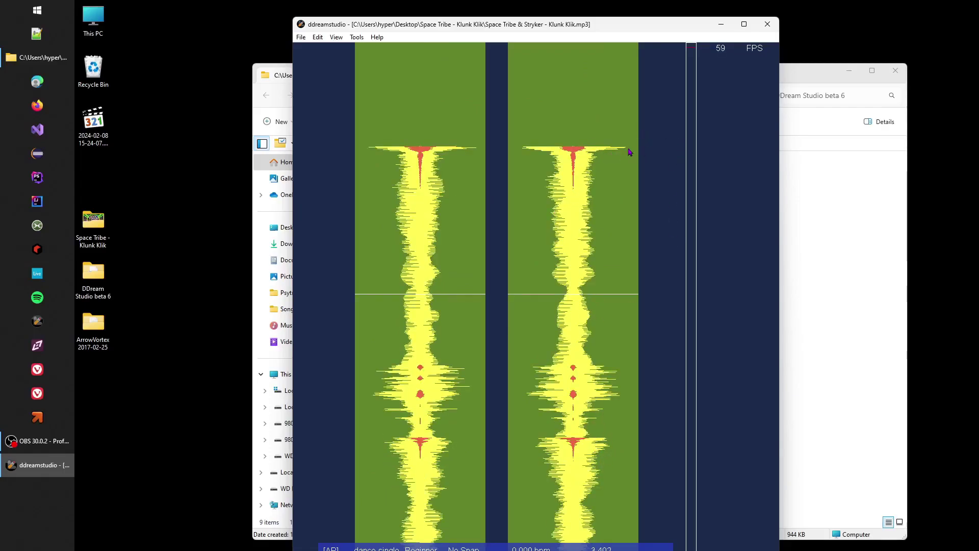
left_click_drag(598, 153, 556, 445)
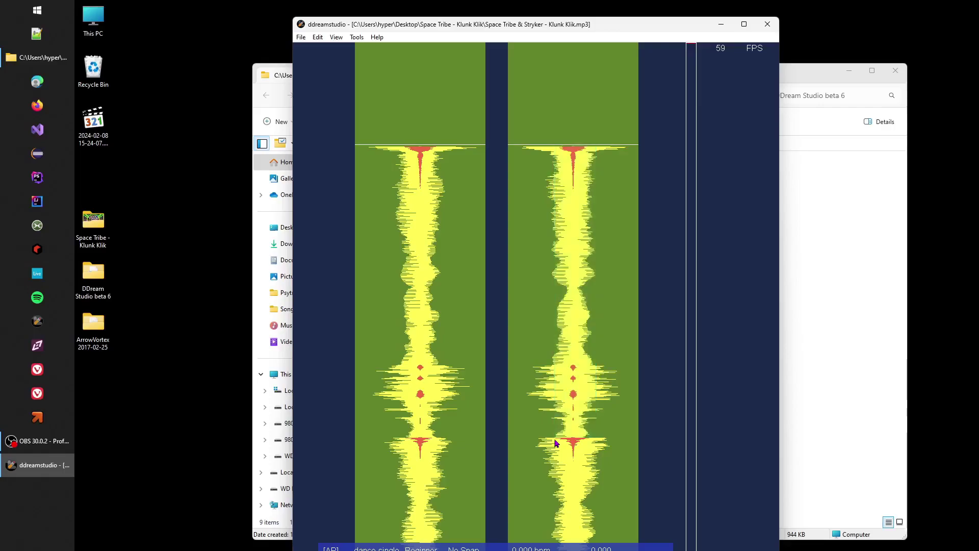
key("space")
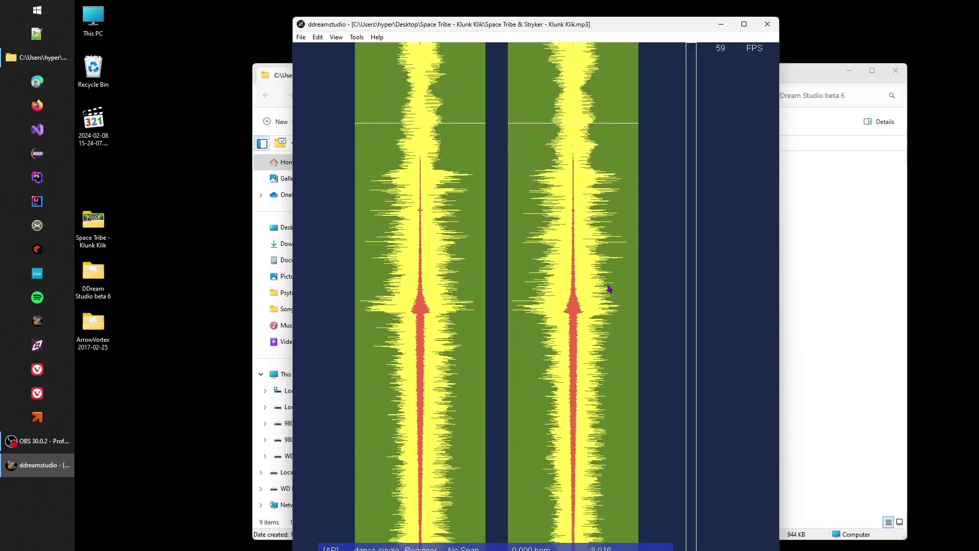
Reduce the waveform zoom to 1 and move the playhead from the song's start to the strong onset near 26.19 seconds
scroll(597, 274, "down", 1)
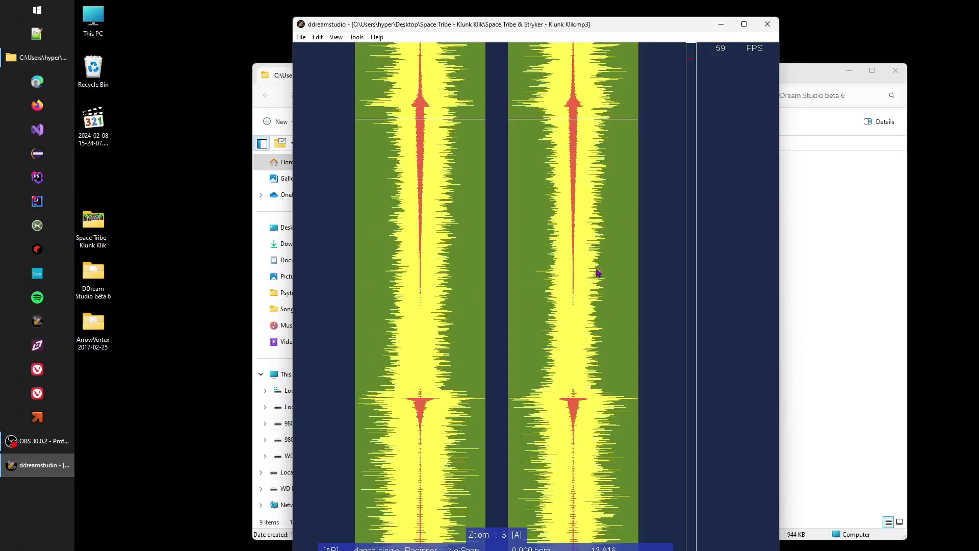
scroll(599, 274, "down", 1)
scroll(626, 298, "down", 1)
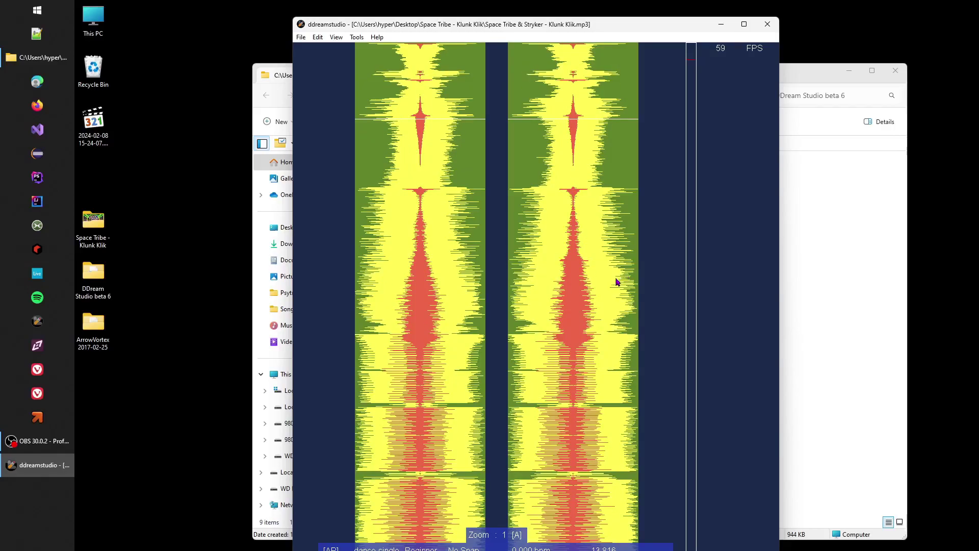
left_click_drag(573, 76, 586, 192)
left_click(590, 179)
scroll(574, 72, "up", 3)
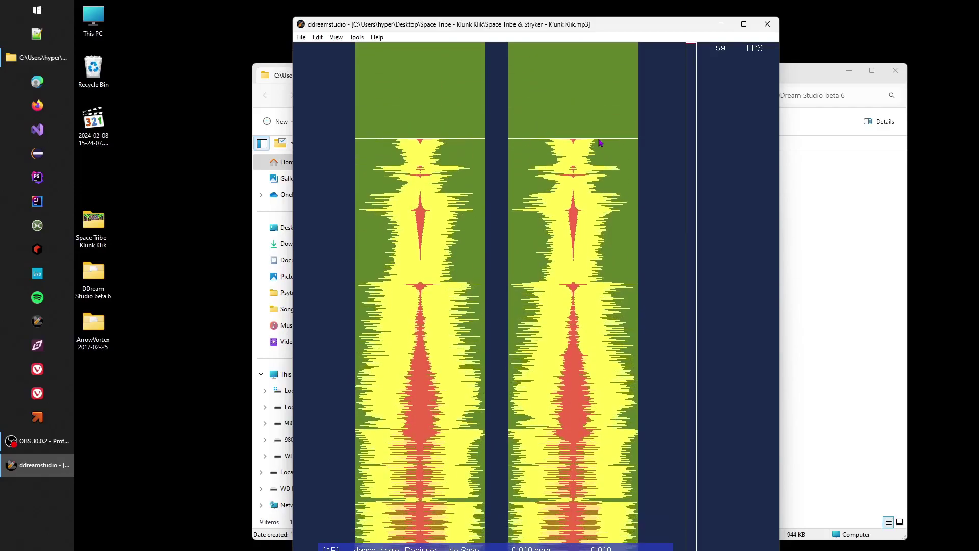
scroll(581, 210, "up", 1)
scroll(581, 136, "down", 1)
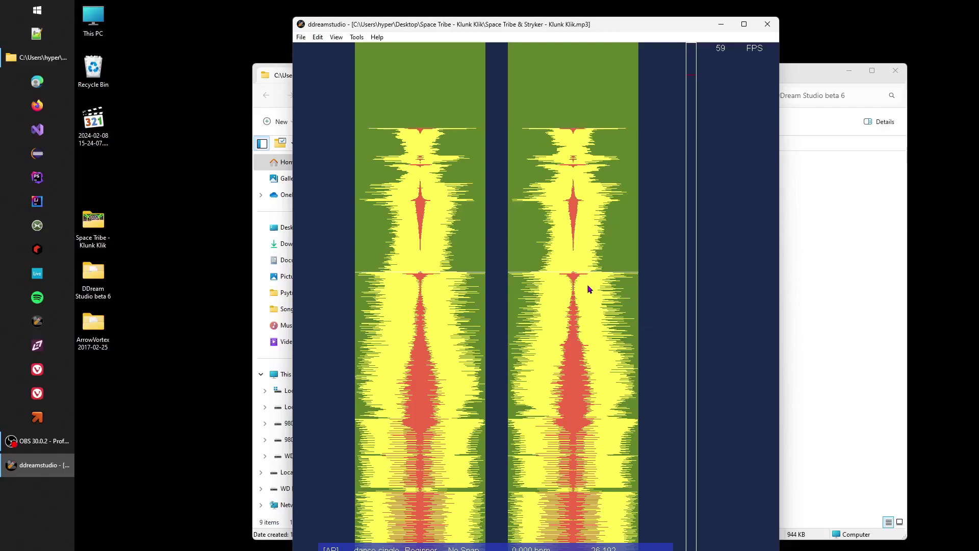
Examine the filtered peak near 26.19 seconds at zoom levels from 1 to 5
scroll(583, 289, "up", 2)
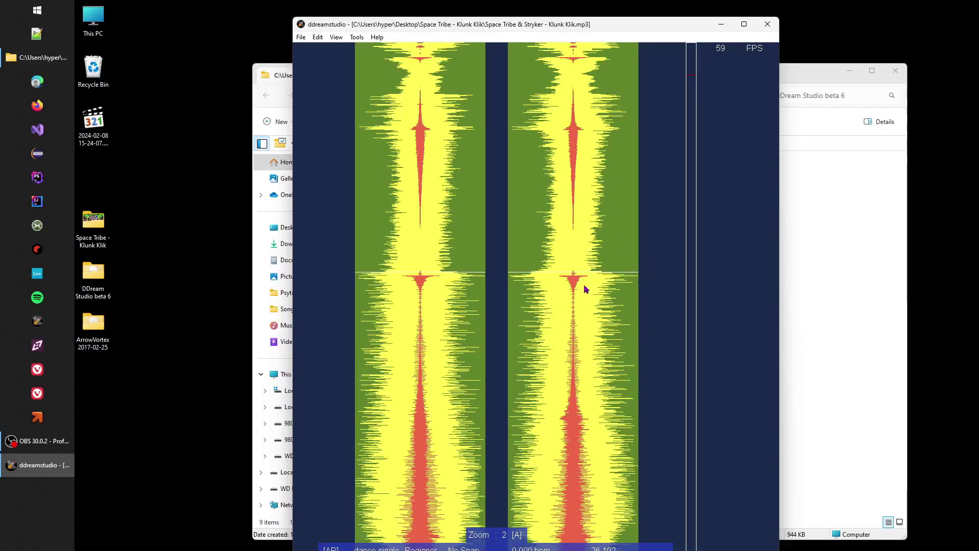
scroll(612, 293, "up", 1)
scroll(591, 296, "down", 1)
scroll(607, 311, "up", 1)
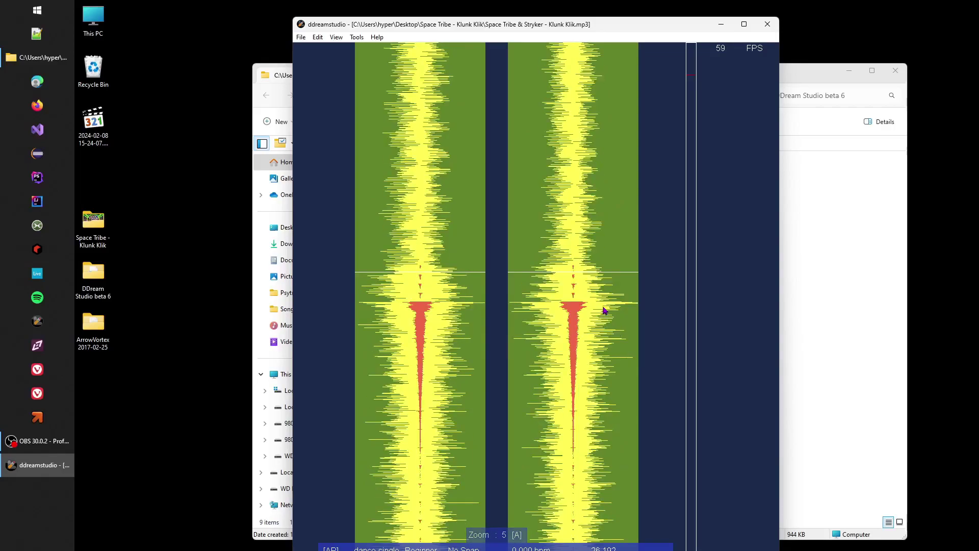
scroll(602, 306, "down", 1)
scroll(600, 322, "down", 1)
scroll(601, 323, "down", 2)
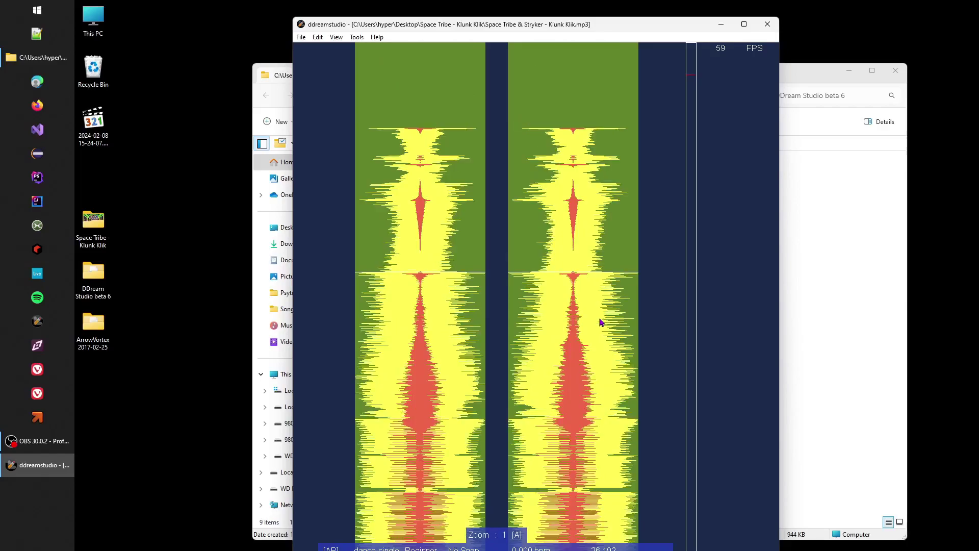
scroll(600, 319, "up", 1)
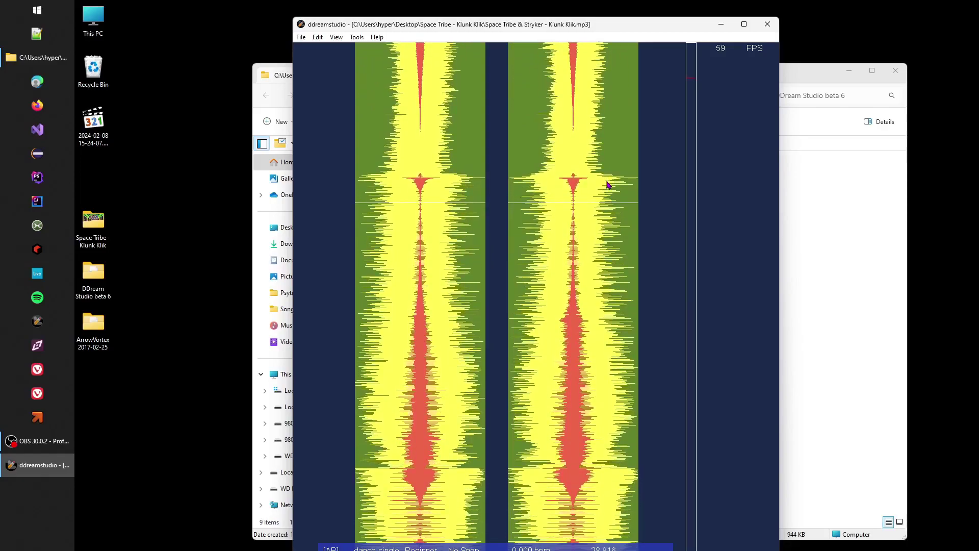
Locate the exact beat onset at zoom level 13 and place the dotted marker line there, at about 26.533 seconds
left_click(648, 175)
scroll(602, 213, "down", 2)
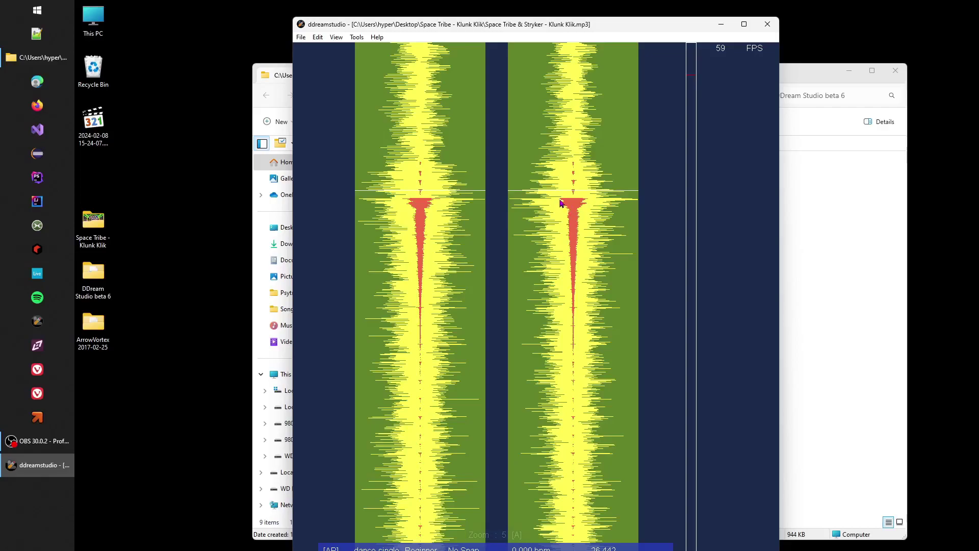
scroll(618, 214, "up", 3)
scroll(600, 245, "up", 5)
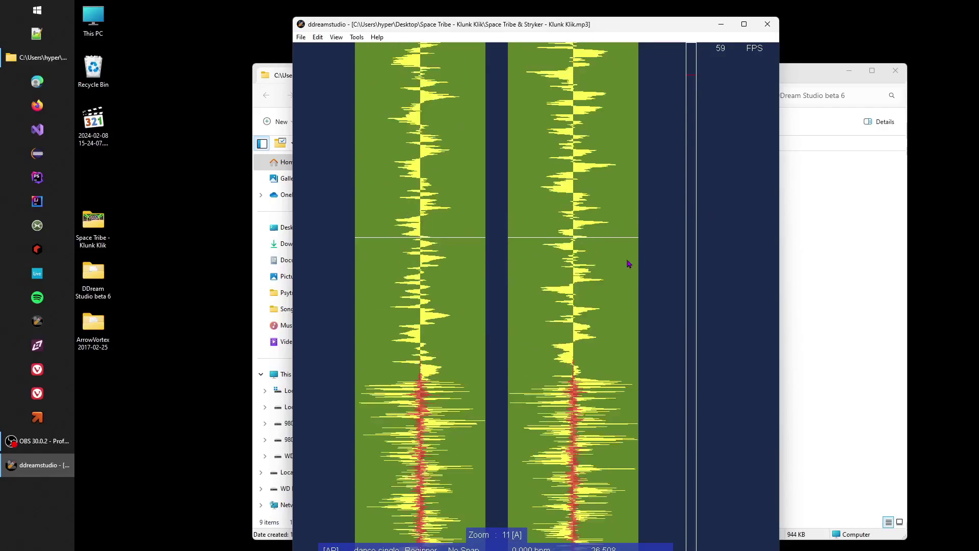
scroll(600, 270, "down", 1)
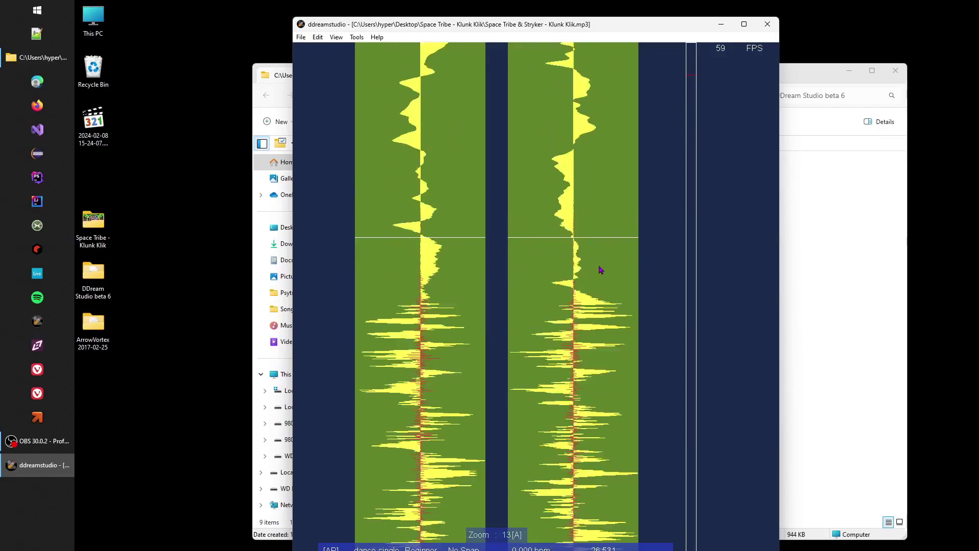
scroll(584, 191, "down", 3)
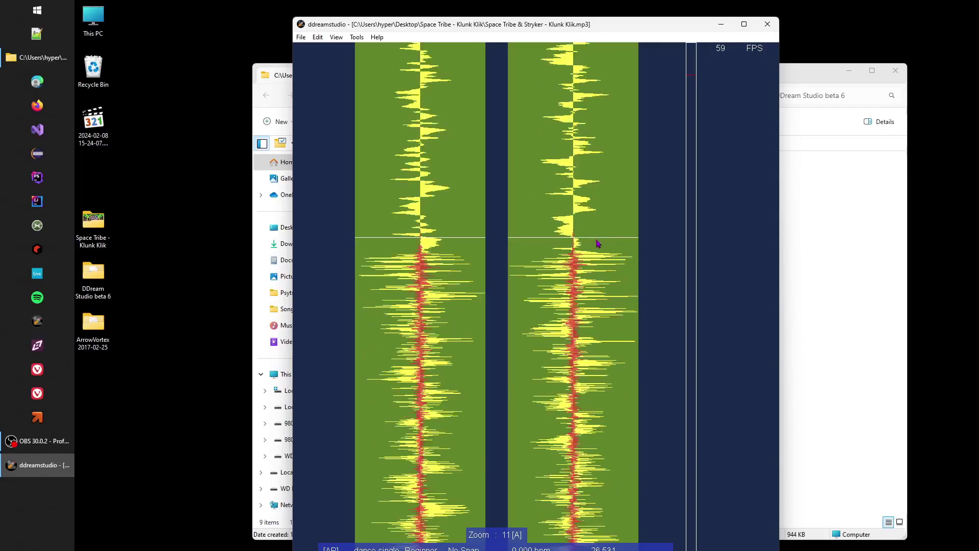
scroll(581, 247, "up", 3)
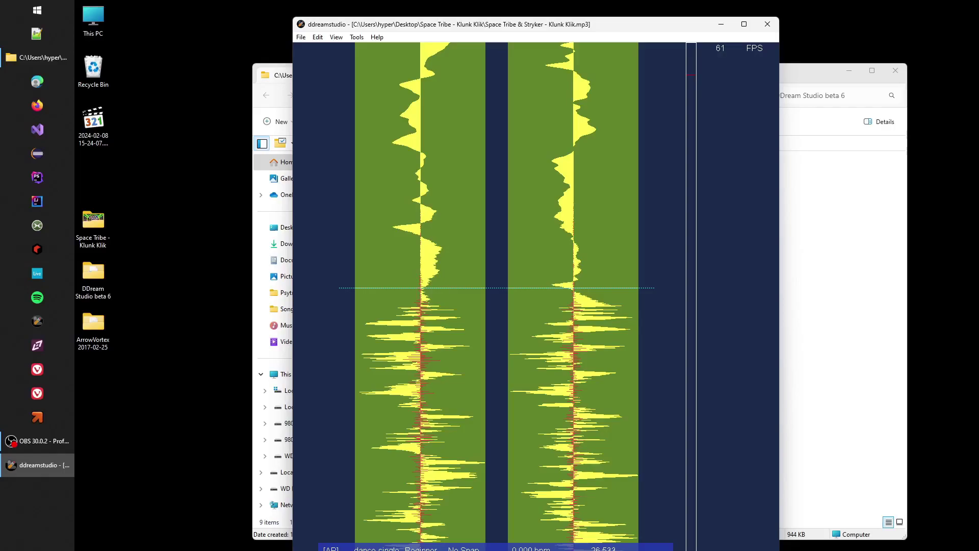
Examine how the marker line aligns with the beat onset, moving the playhead just before and after it at several zoom levels
left_click(579, 221)
left_click(580, 248)
left_click(581, 252)
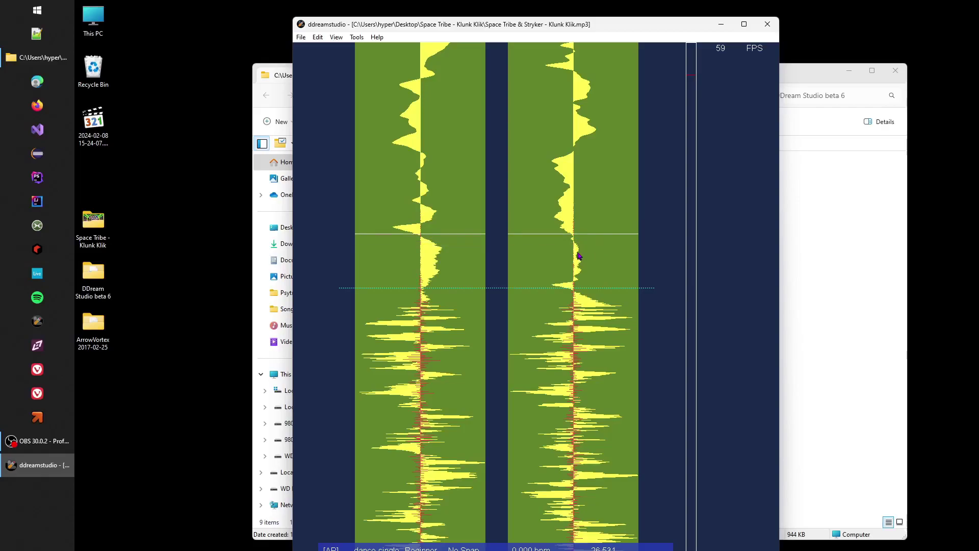
left_click(576, 250)
left_click(579, 252)
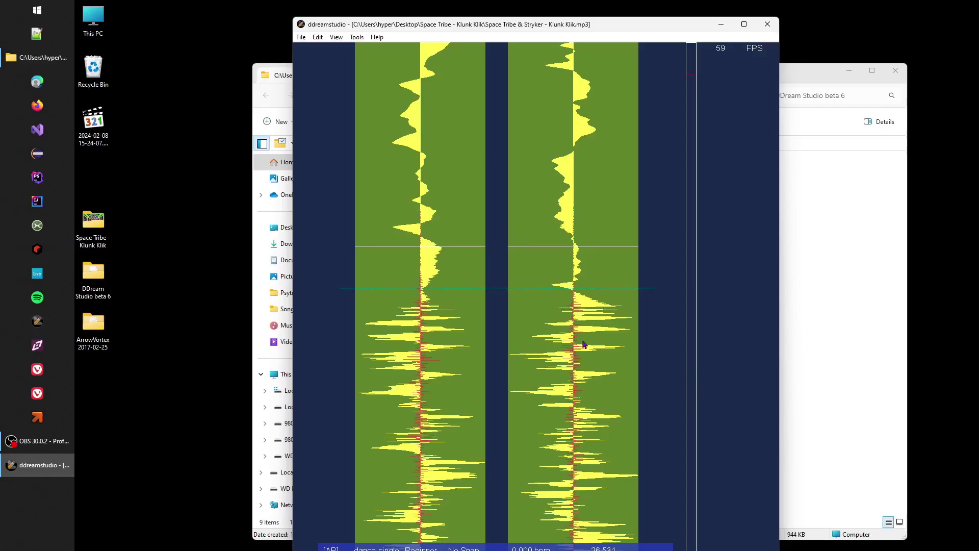
scroll(620, 316, "down", 1)
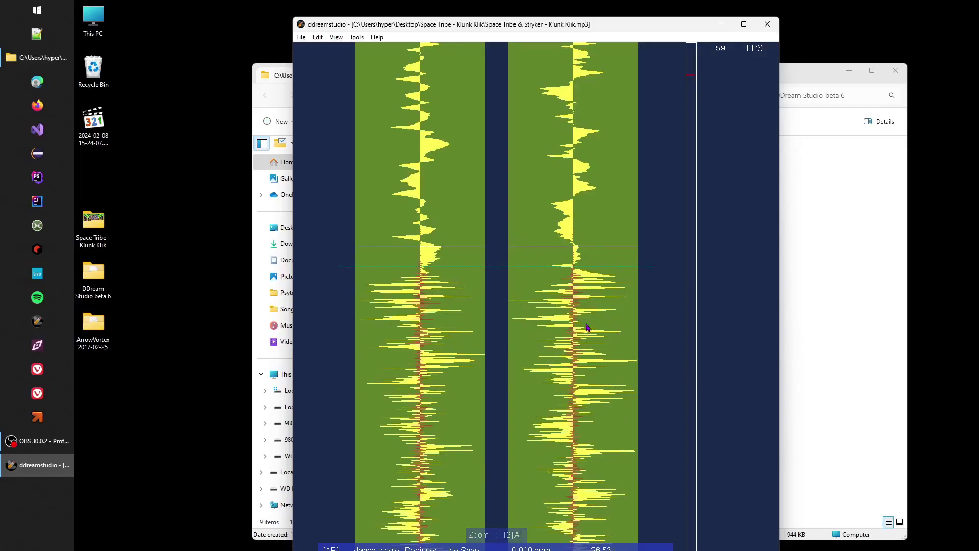
scroll(594, 260, "down", 2)
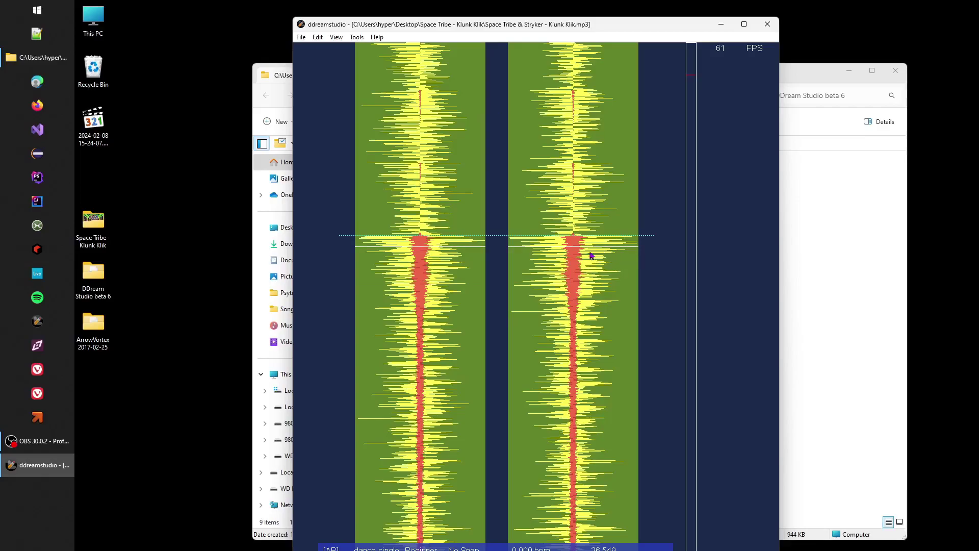
scroll(591, 239, "up", 4)
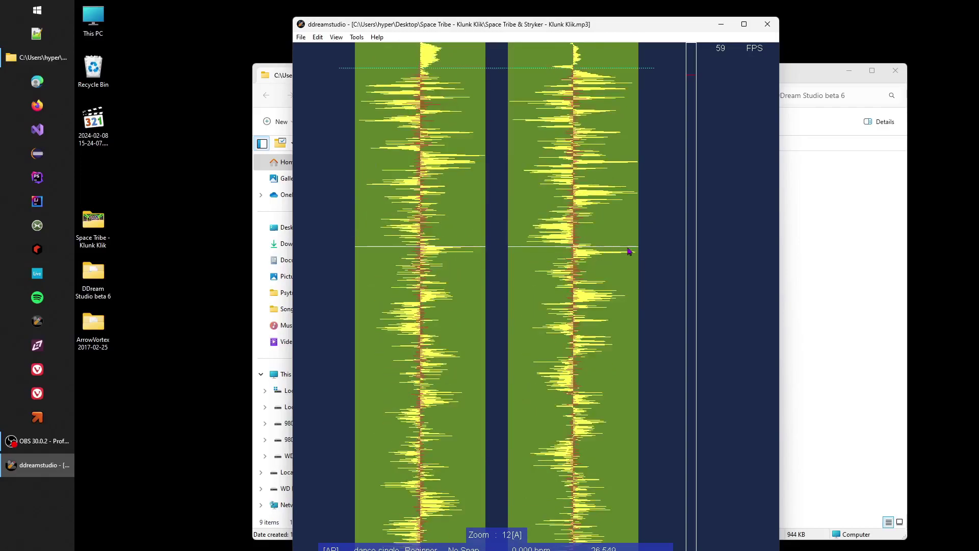
Examine the waveform around and after the marked first beat at several zoom levels to look for the second beat
scroll(594, 182, "down", 1)
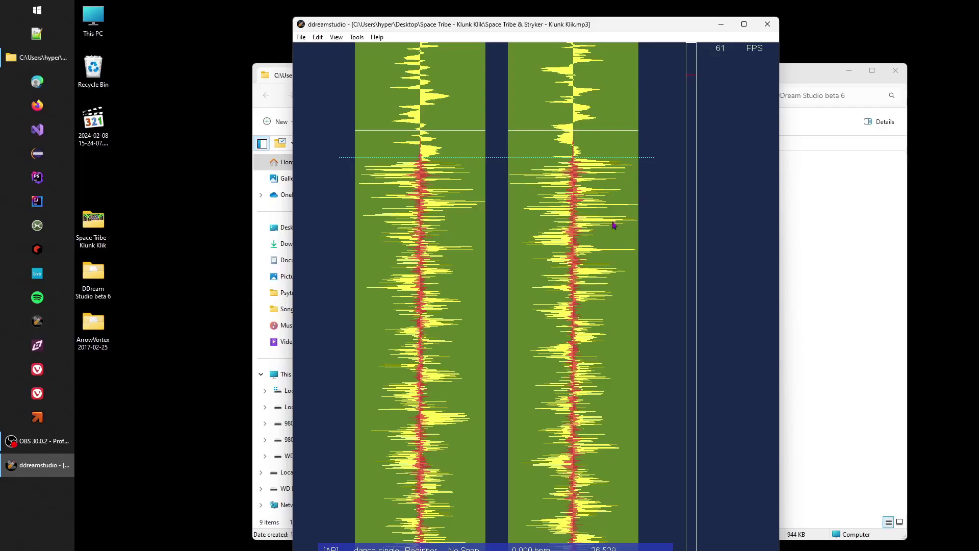
scroll(636, 110, "down", 3)
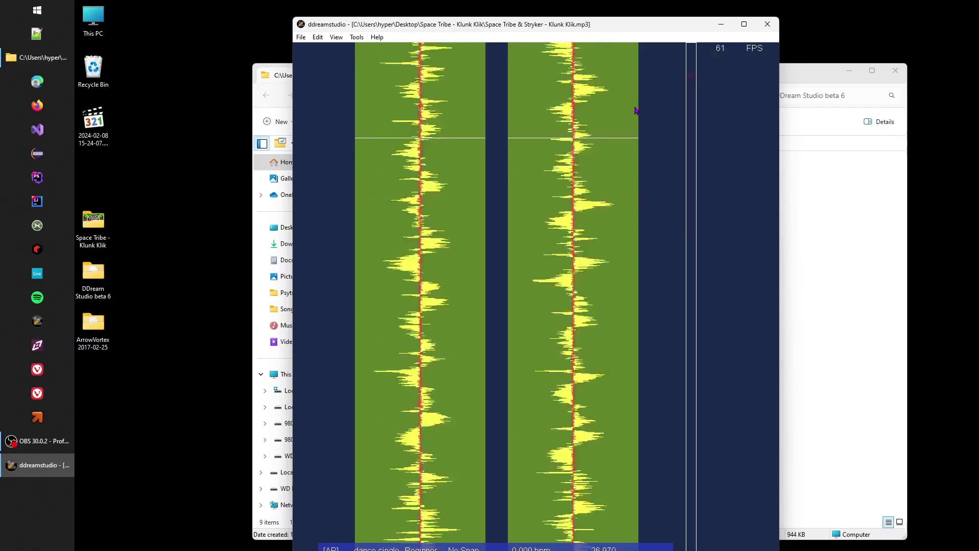
scroll(636, 108, "up", 2)
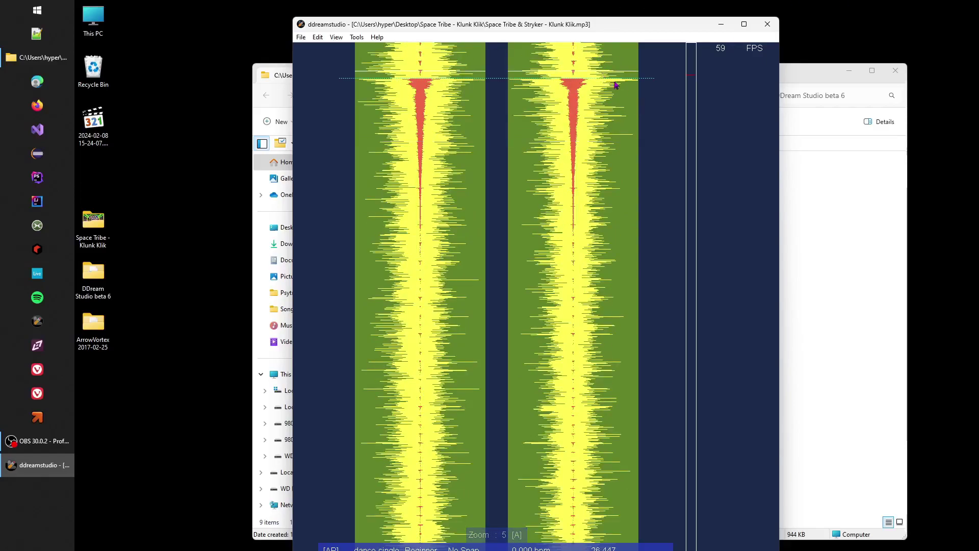
scroll(666, 207, "down", 1)
scroll(617, 163, "up", 4)
scroll(617, 160, "down", 2)
scroll(631, 157, "down", 2)
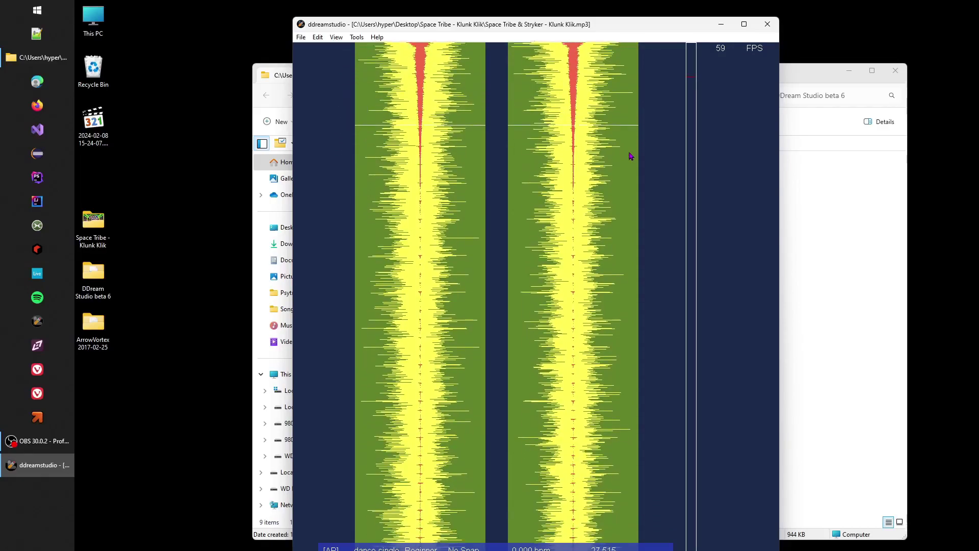
scroll(601, 163, "up", 2)
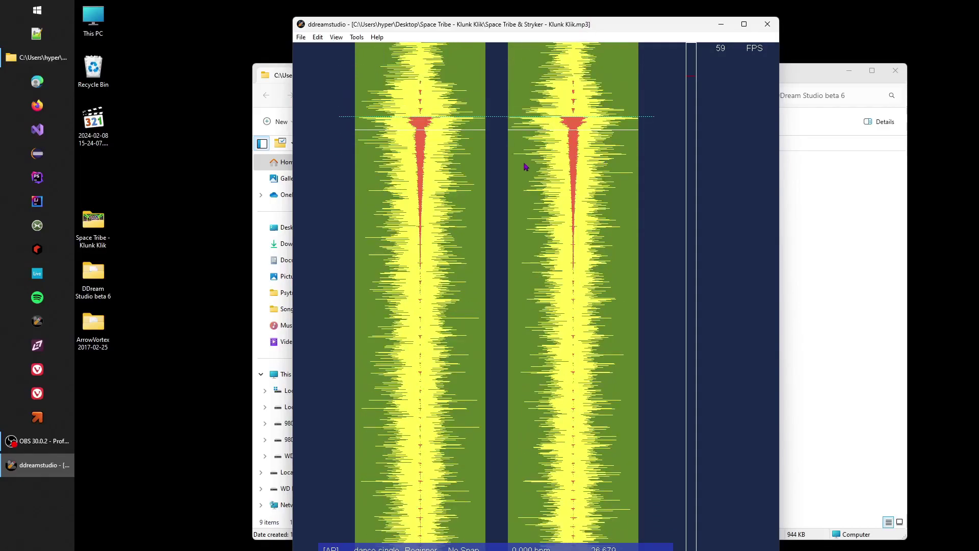
Locate the second beat's onset at high zoom and place a marker line there, at about 26.948 seconds
left_click_drag(514, 158, 607, 168)
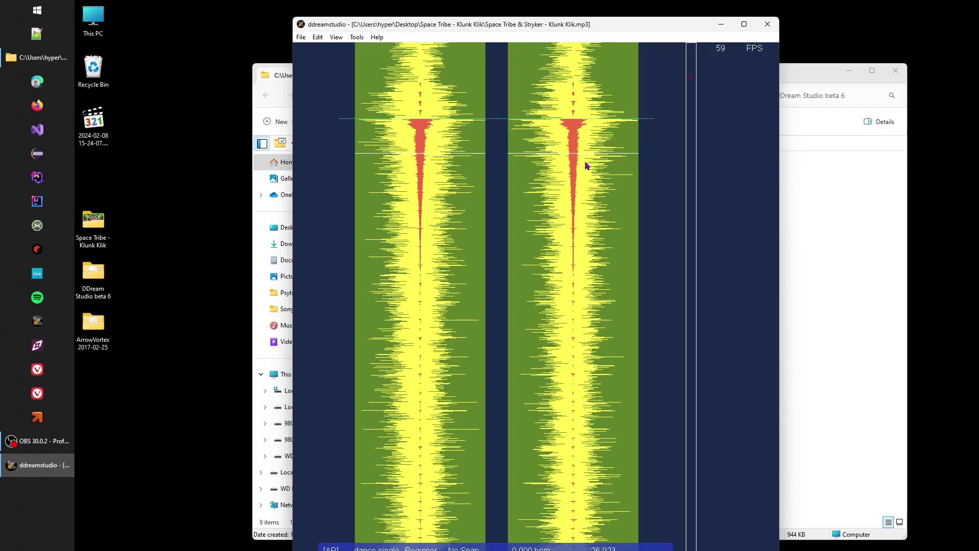
scroll(611, 177, "down", 1)
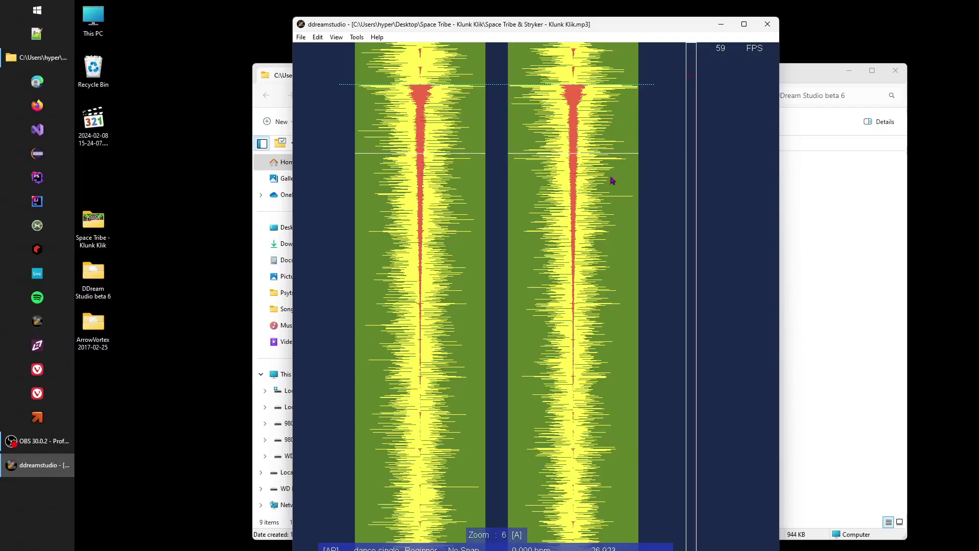
scroll(612, 178, "up", 1)
scroll(591, 158, "up", 3)
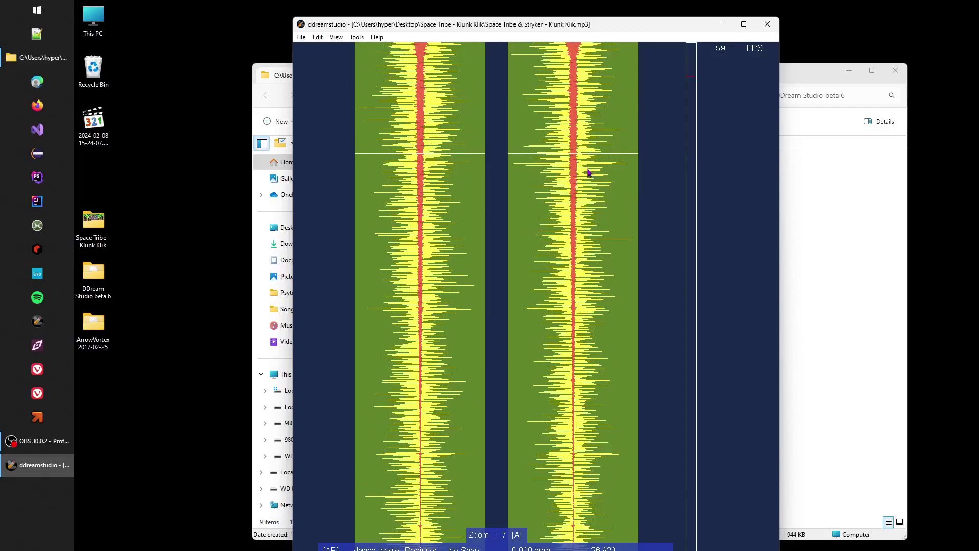
scroll(586, 170, "up", 1)
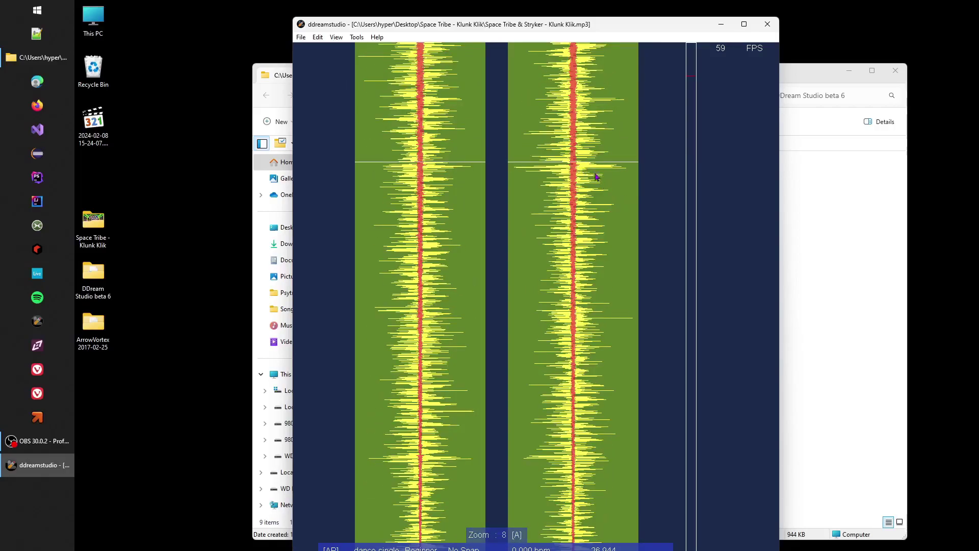
scroll(582, 174, "up", 3)
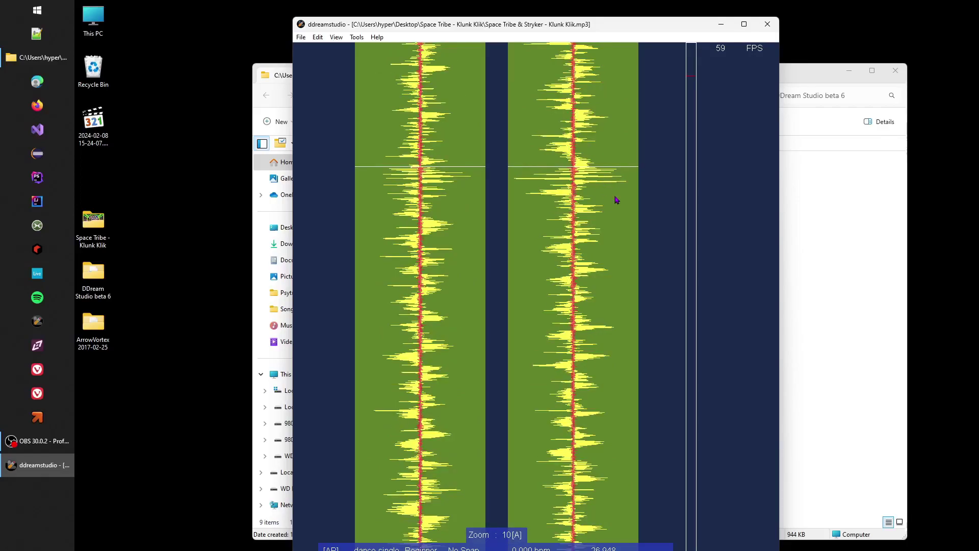
scroll(584, 180, "up", 1)
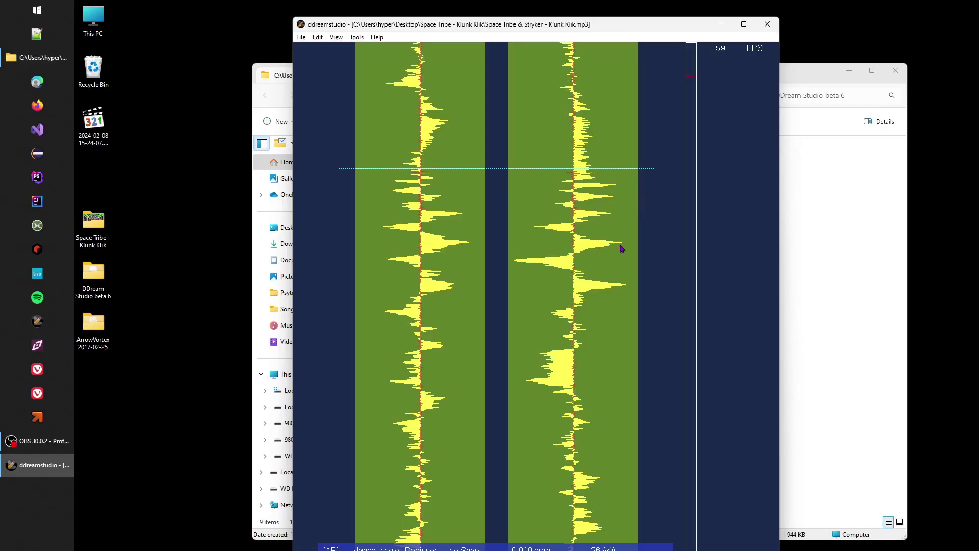
left_click(616, 205)
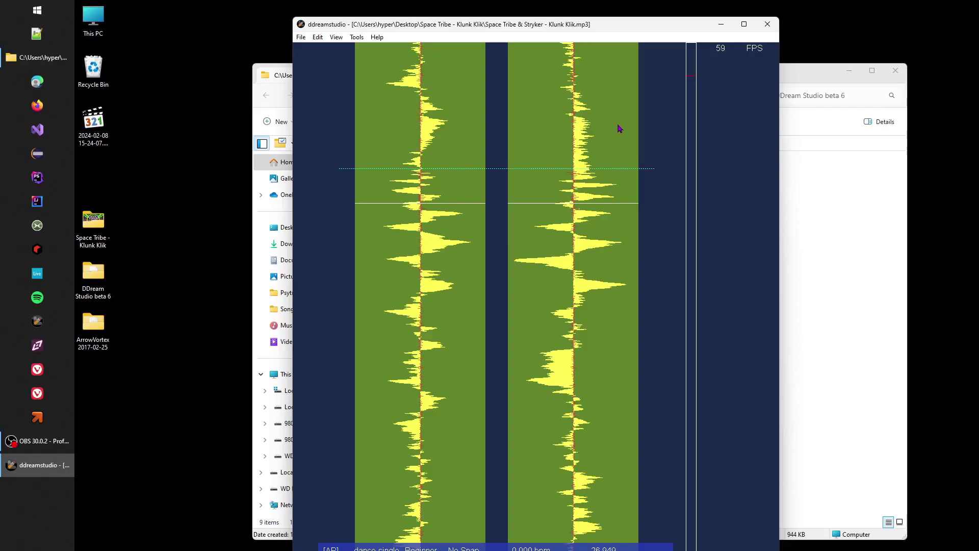
scroll(618, 127, "down", 3)
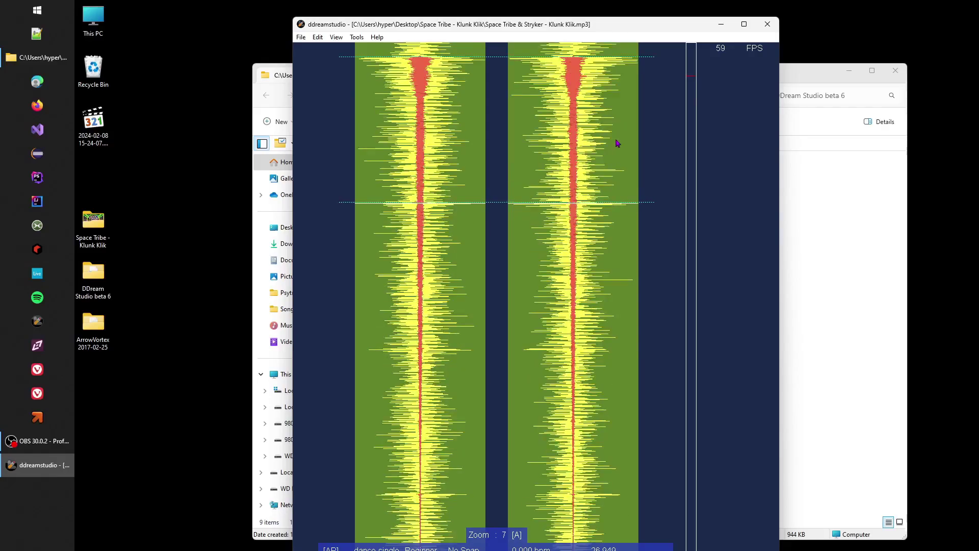
scroll(615, 179, "up", 1)
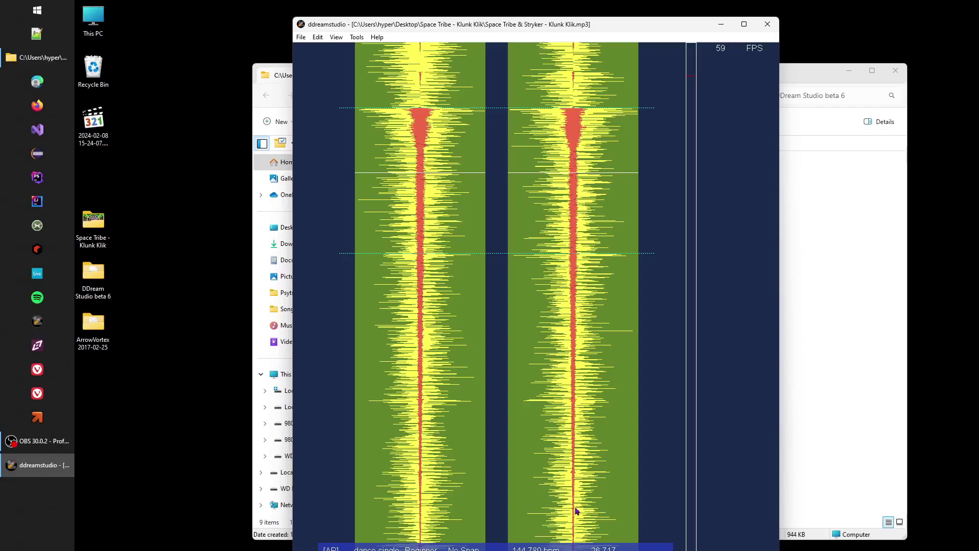
Grow the beats to a single average of 145 BPM with autofill to the end of the song, and check the BPM between beats
left_click(356, 39)
mouse_move(393, 127)
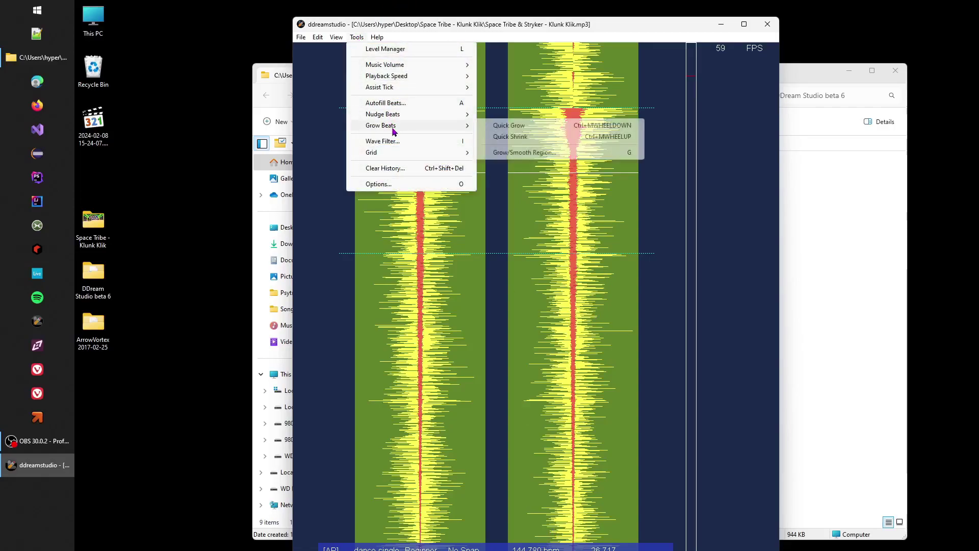
left_click(525, 151)
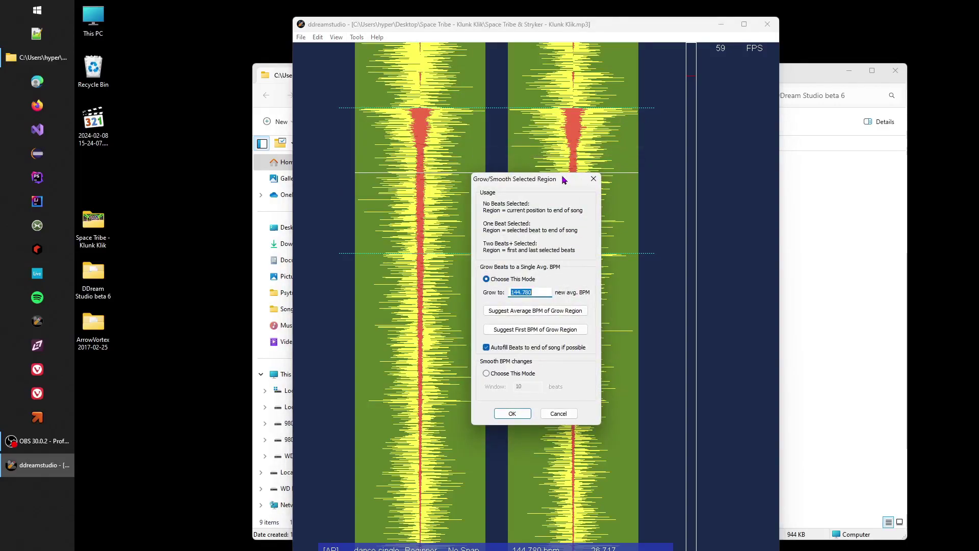
type("145")
left_click(511, 413)
left_click(607, 177)
left_click(587, 78)
left_click(605, 151)
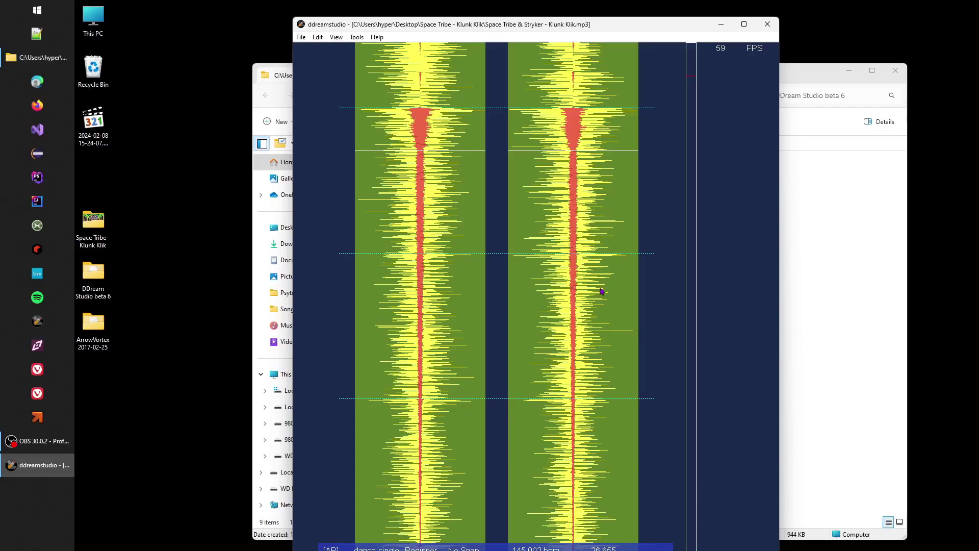
left_click(598, 320)
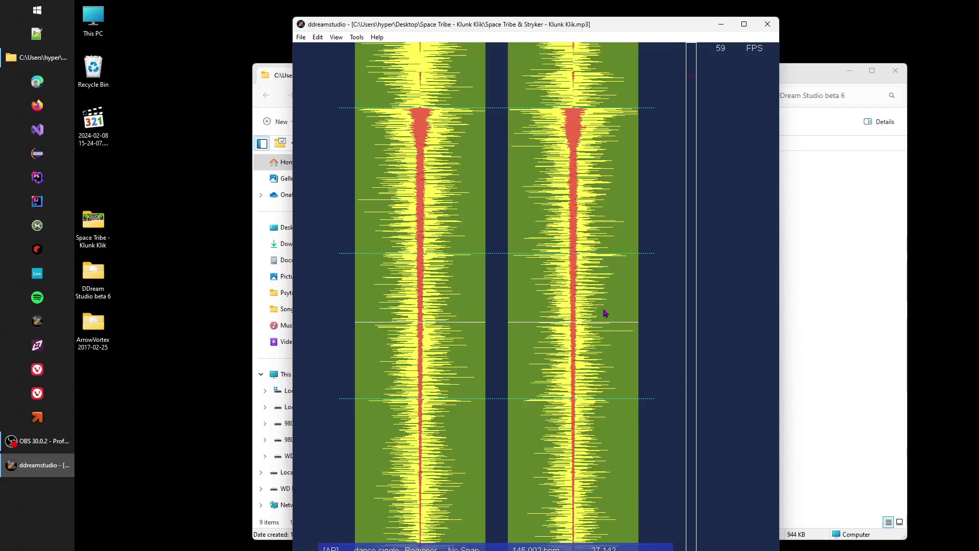
Scan the autofilled beat lines against the waveform from about 27 seconds through to the end of the song
scroll(605, 313, "up", 2)
scroll(645, 313, "down", 3)
scroll(649, 254, "down", 2)
scroll(655, 245, "down", 6)
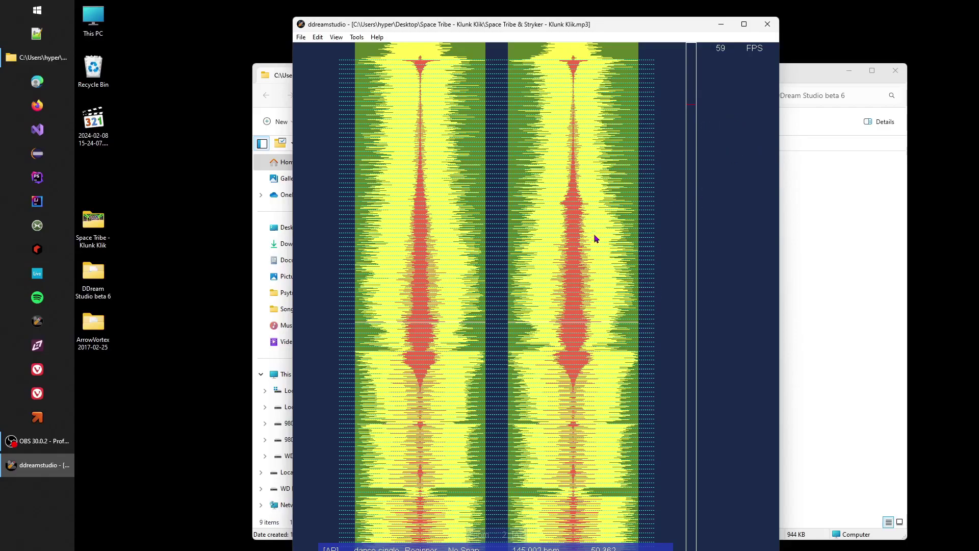
scroll(612, 244, "down", 20)
scroll(612, 224, "down", 9)
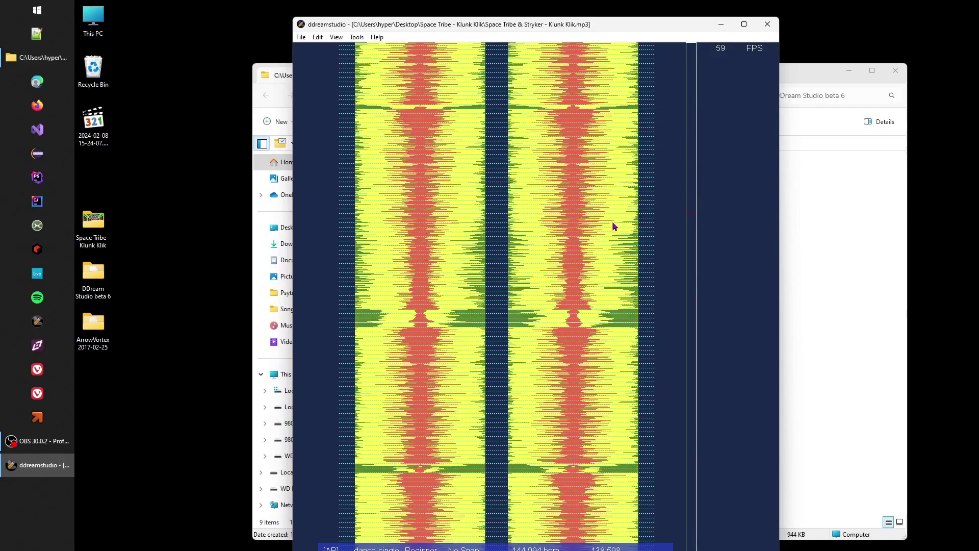
scroll(596, 255, "down", 14)
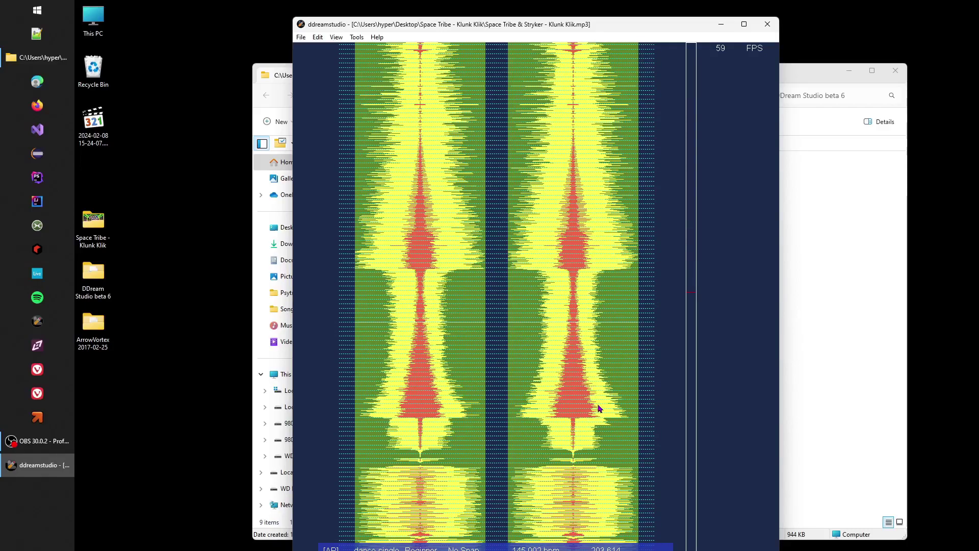
scroll(598, 404, "down", 6)
scroll(599, 337, "down", 3)
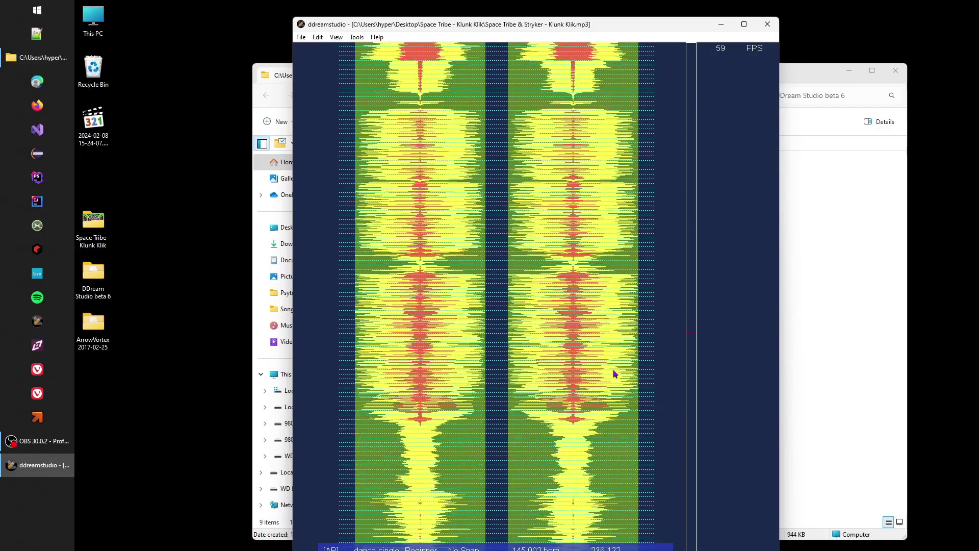
scroll(606, 403, "down", 3)
scroll(576, 232, "down", 5)
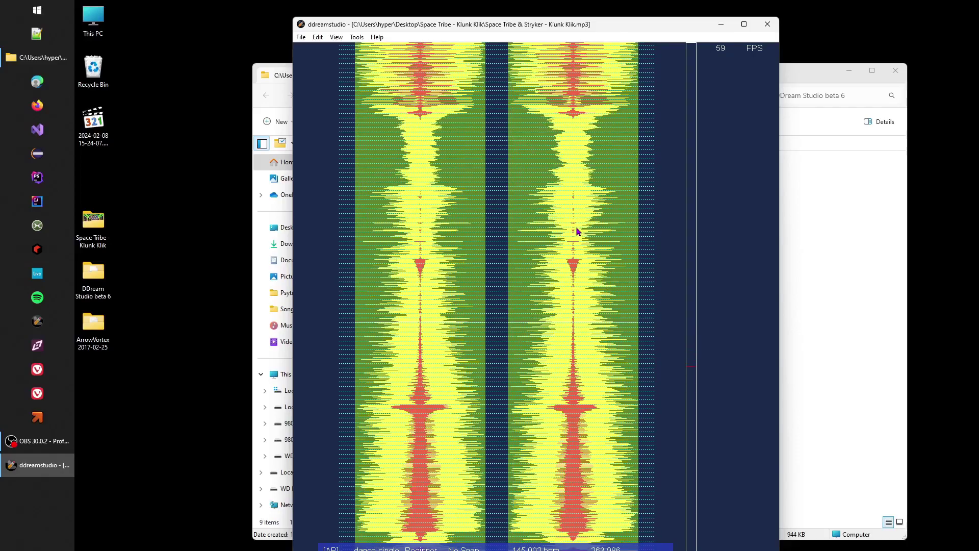
scroll(582, 235, "down", 20)
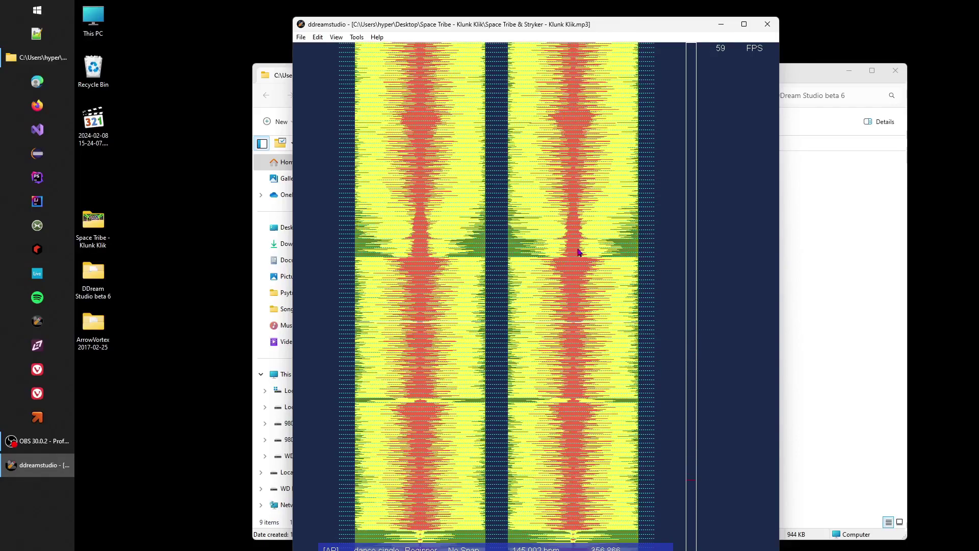
scroll(582, 255, "down", 5)
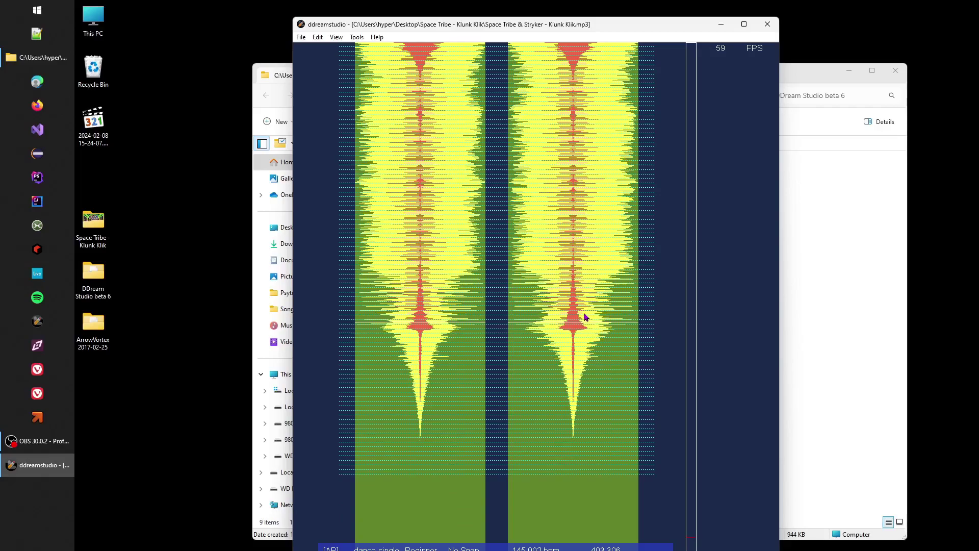
Examine how the beat line near 402.66 seconds aligns with the waveform's onset at zoom levels up to 13
scroll(586, 317, "up", 3)
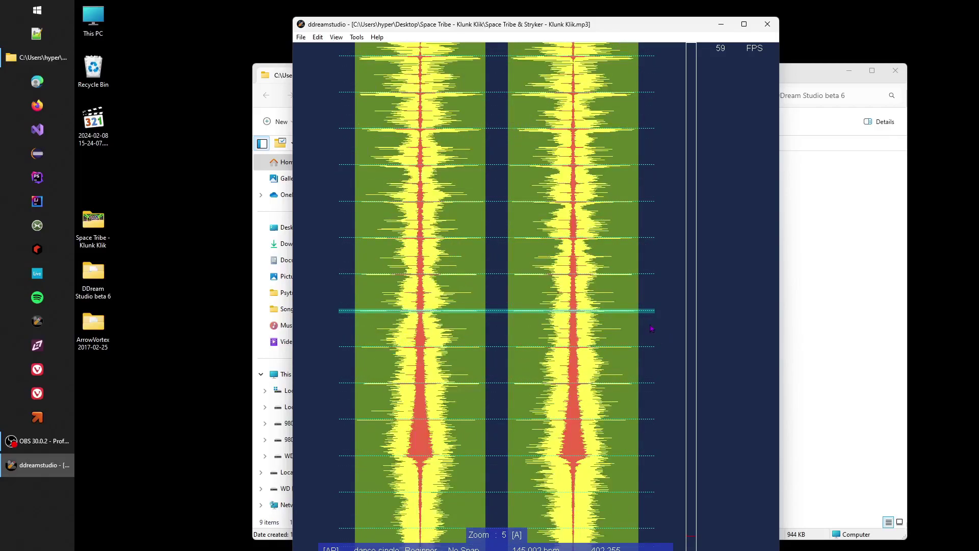
scroll(593, 339, "up", 2)
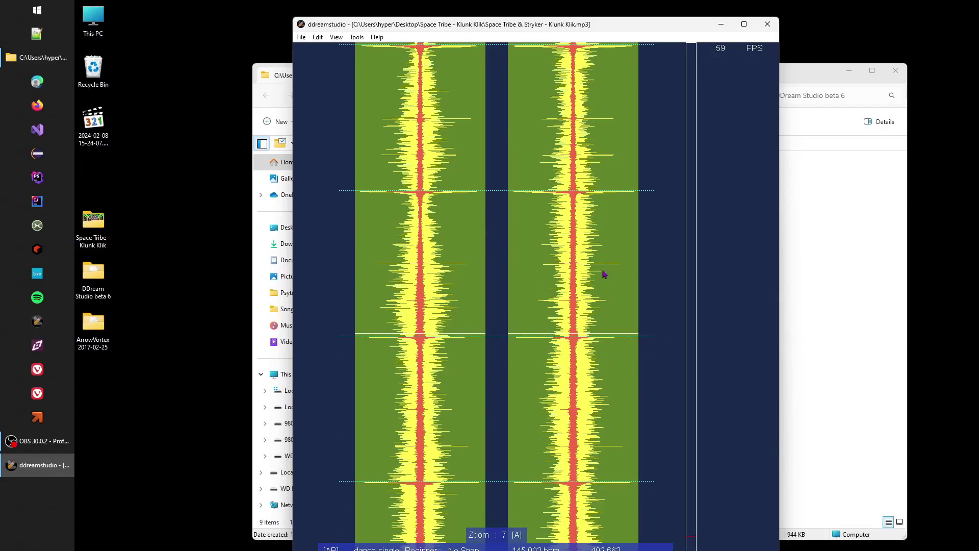
scroll(586, 323, "up", 2)
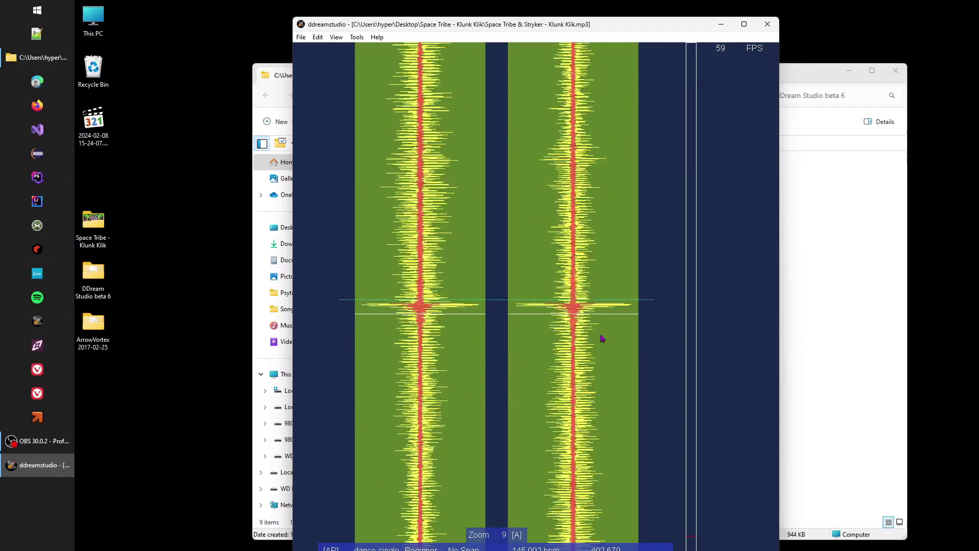
scroll(571, 239, "up", 1)
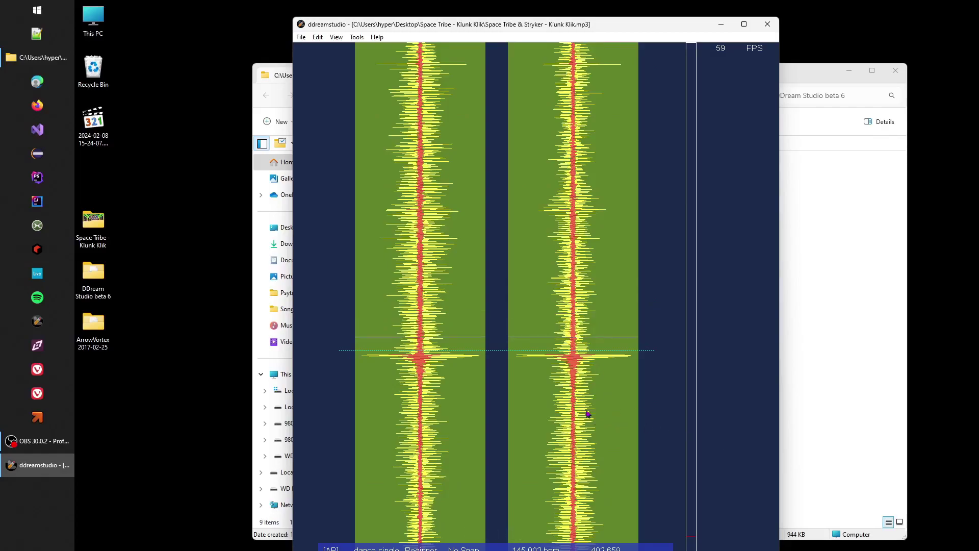
scroll(586, 410, "down", 3)
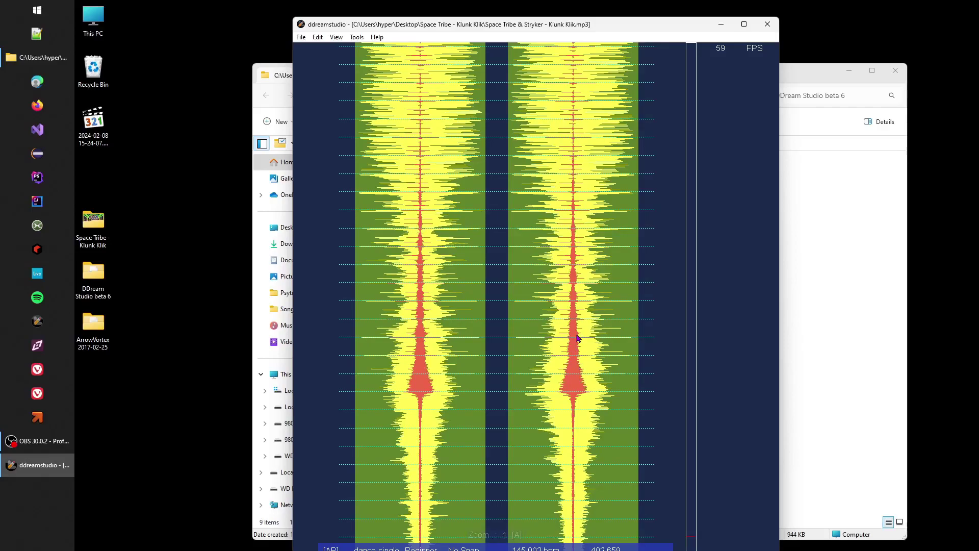
scroll(574, 355, "down", 1)
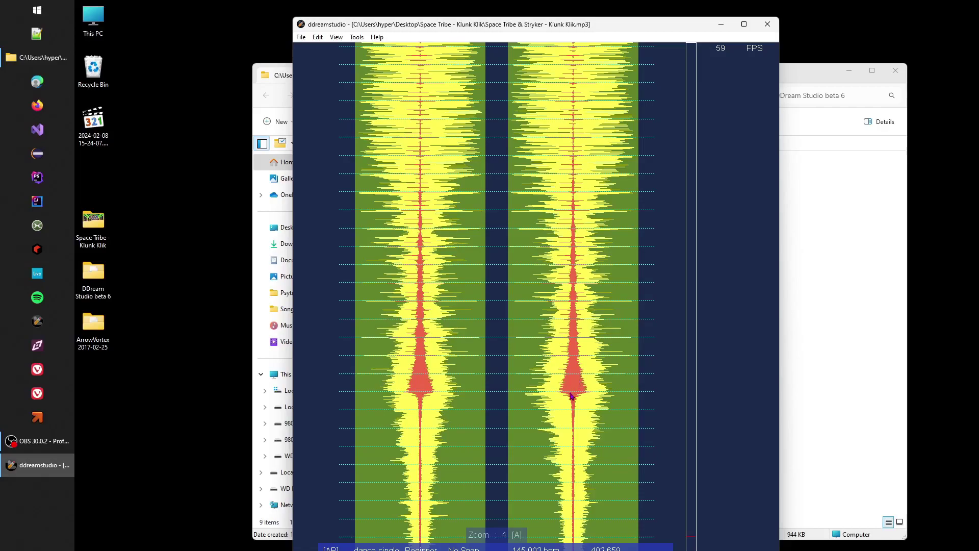
scroll(575, 363, "up", 5)
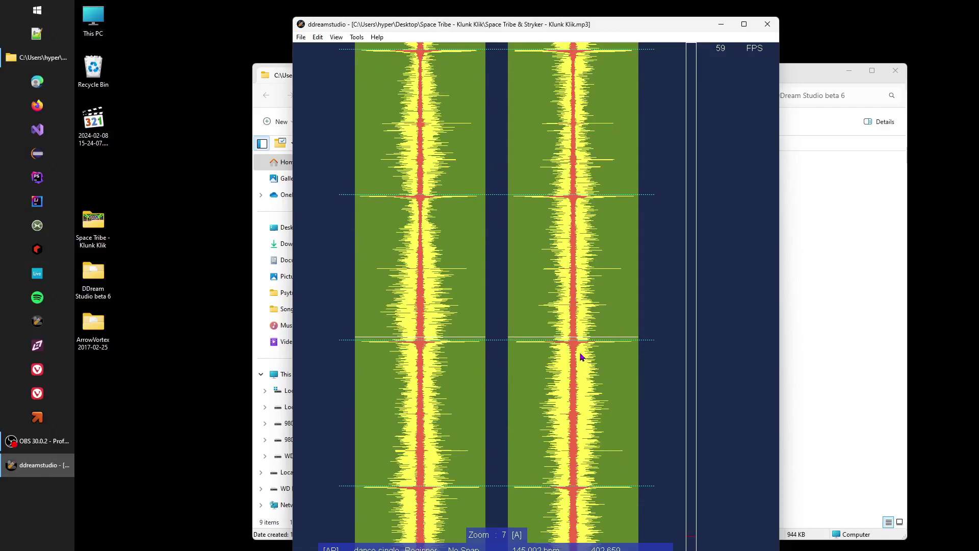
scroll(596, 345, "up", 2)
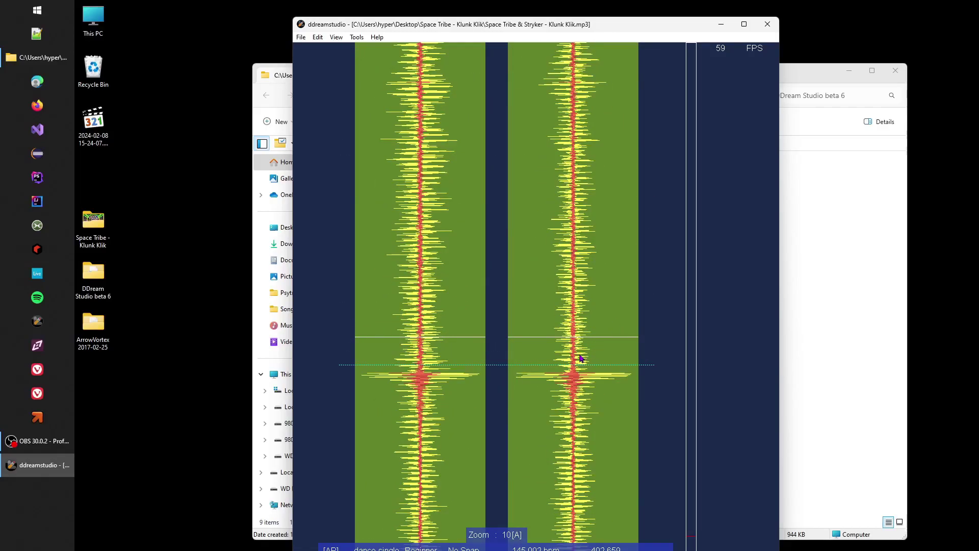
scroll(601, 363, "up", 2)
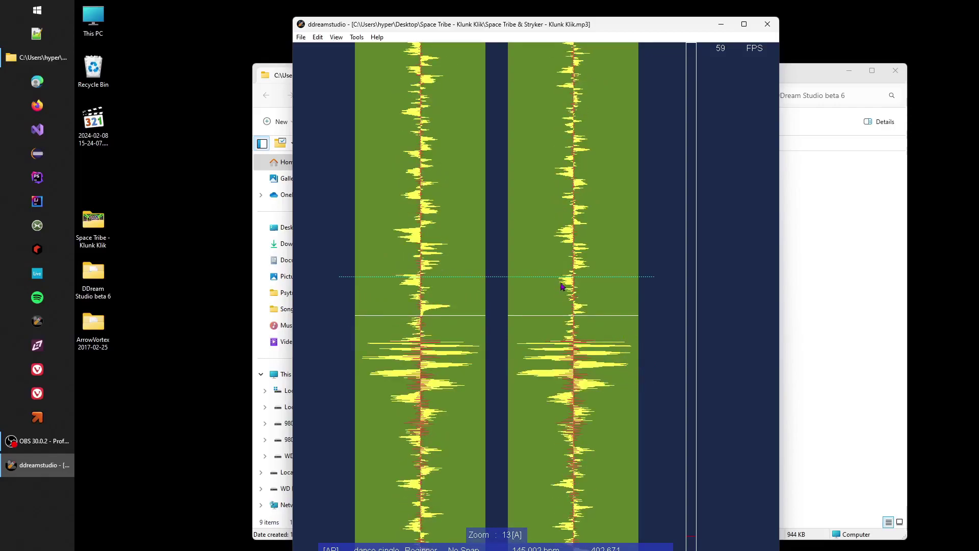
left_click(575, 330)
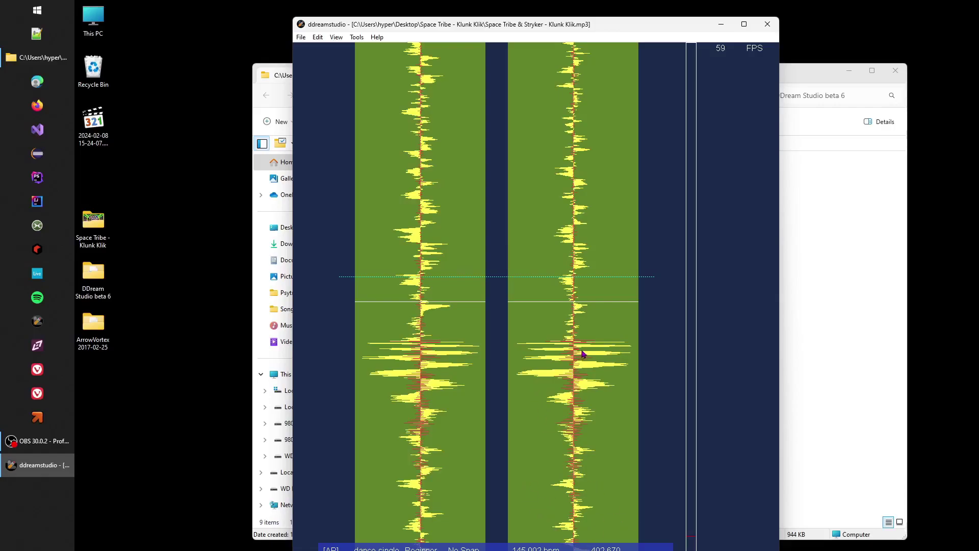
Compare the beat line near 402.67 seconds with the waveform's onset by placing the cursor line at several points around it
left_click(580, 332)
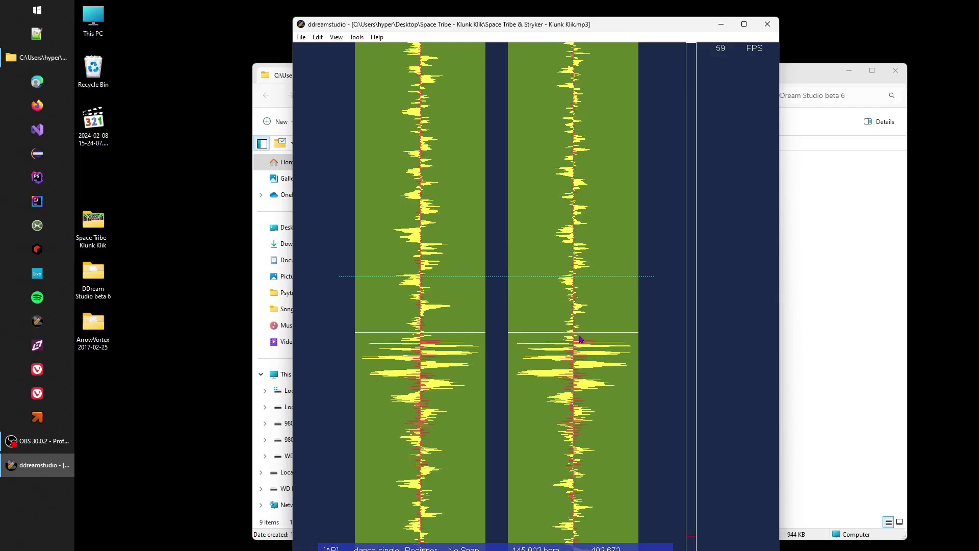
left_click(585, 329)
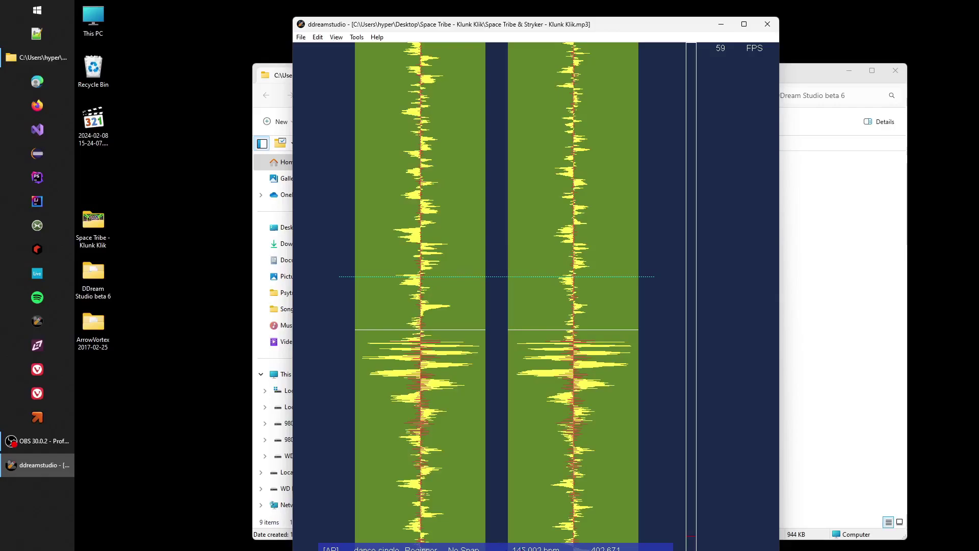
left_click(575, 282)
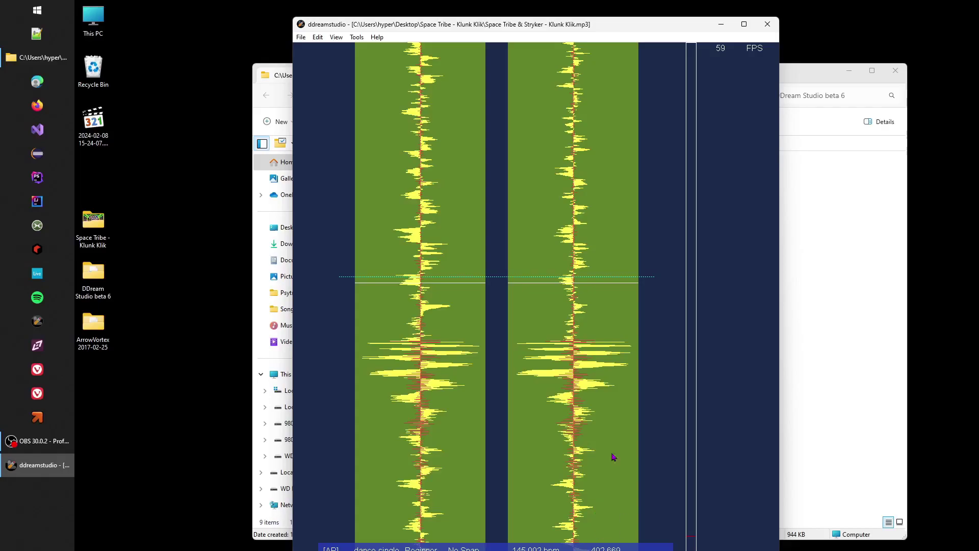
left_click(579, 334)
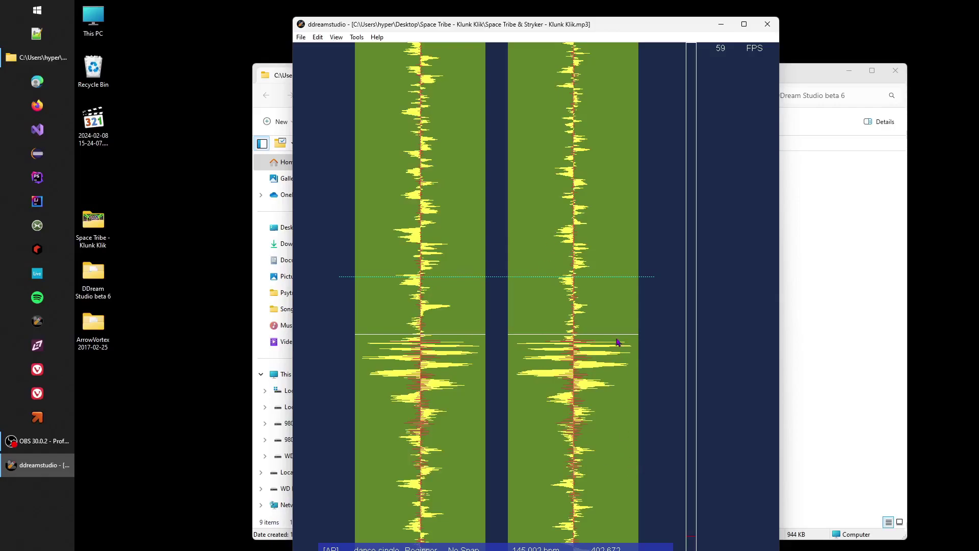
left_click(600, 241)
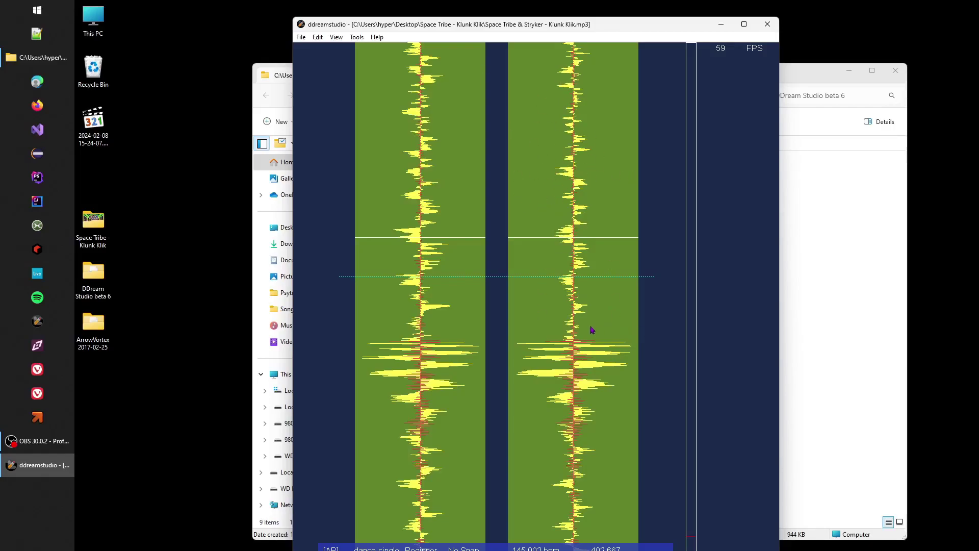
Survey the autofilled beat lines from the song's end back to the first beat near 26.5 seconds
scroll(558, 230, "up", 5)
scroll(571, 380, "up", 4)
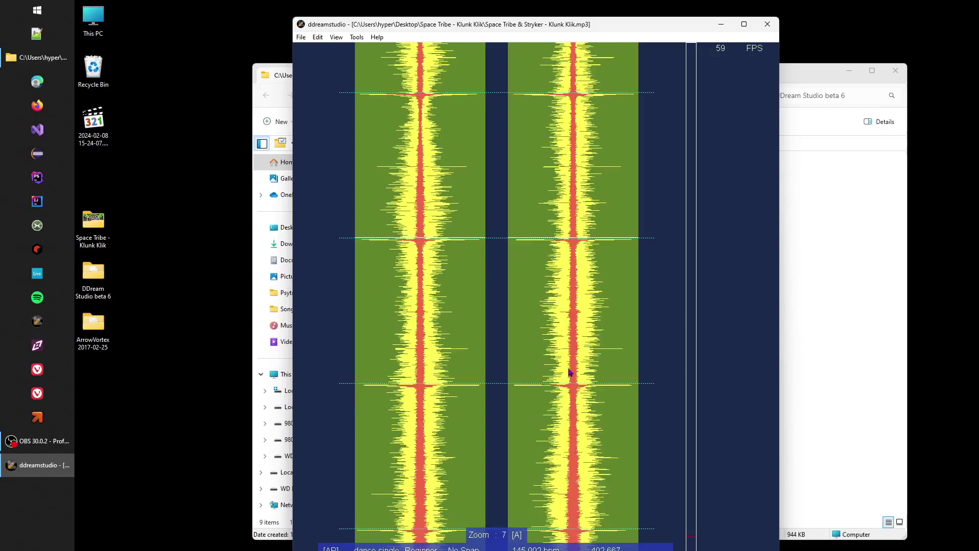
scroll(573, 367, "down", 2)
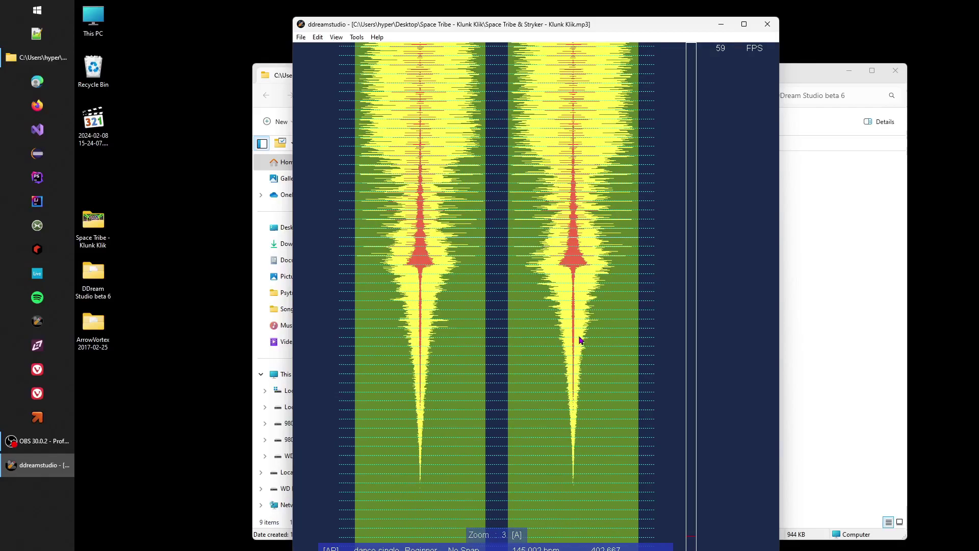
scroll(576, 336, "up", 10)
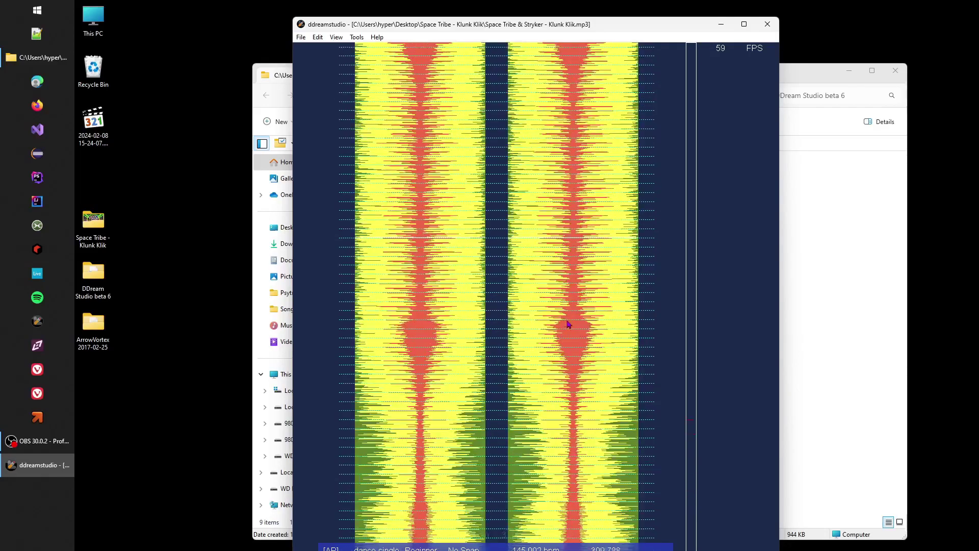
scroll(569, 324, "up", 10)
scroll(567, 333, "up", 10)
scroll(567, 332, "up", 10)
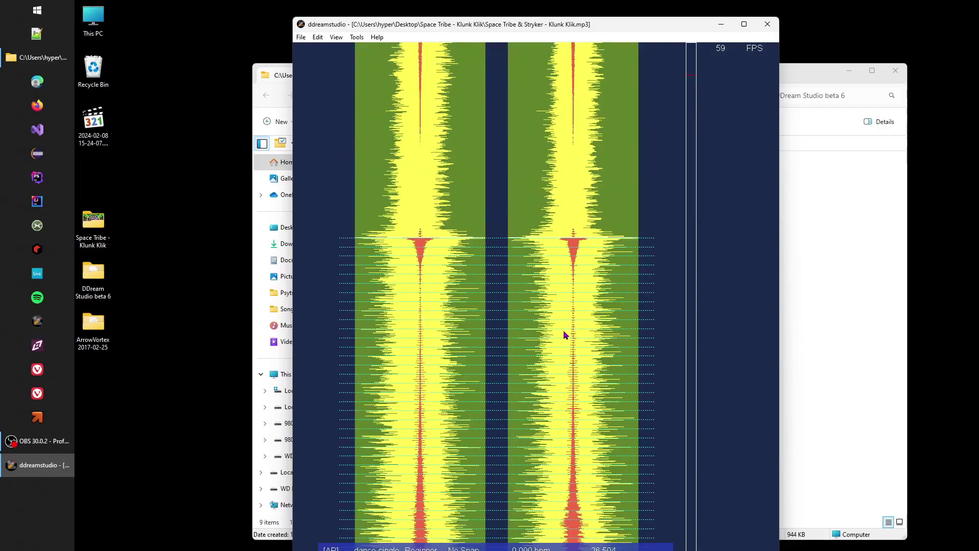
scroll(584, 238, "up", 1)
scroll(686, 77, "down", 2)
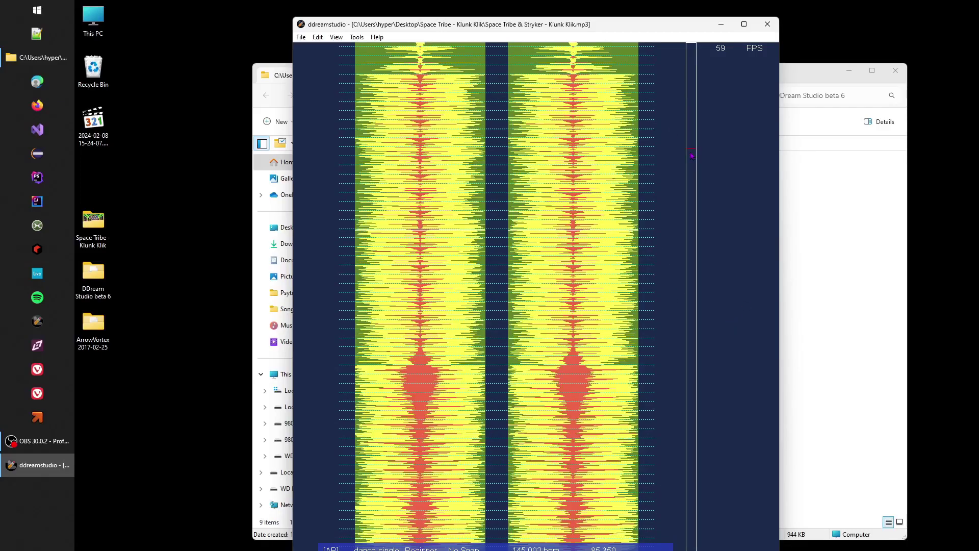
scroll(682, 84, "up", 3)
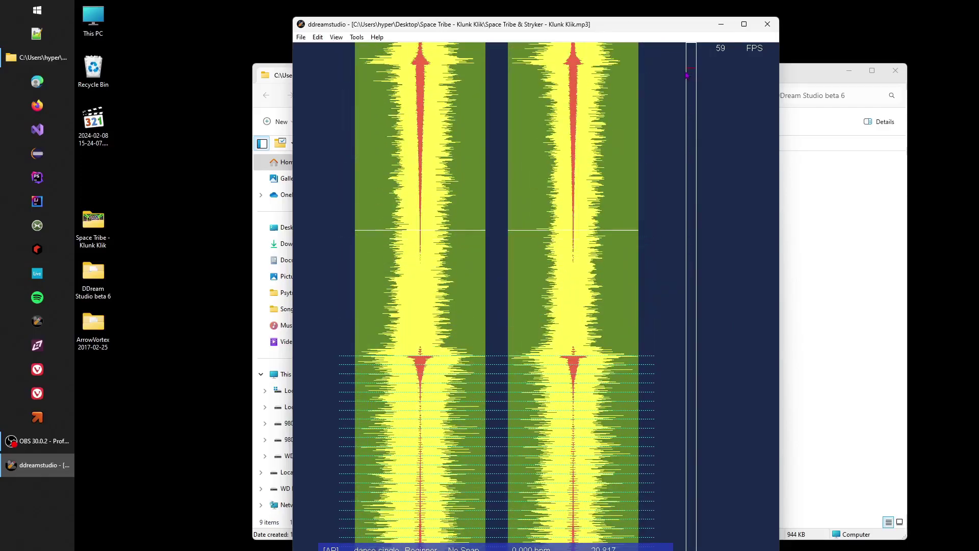
scroll(631, 380, "down", 1)
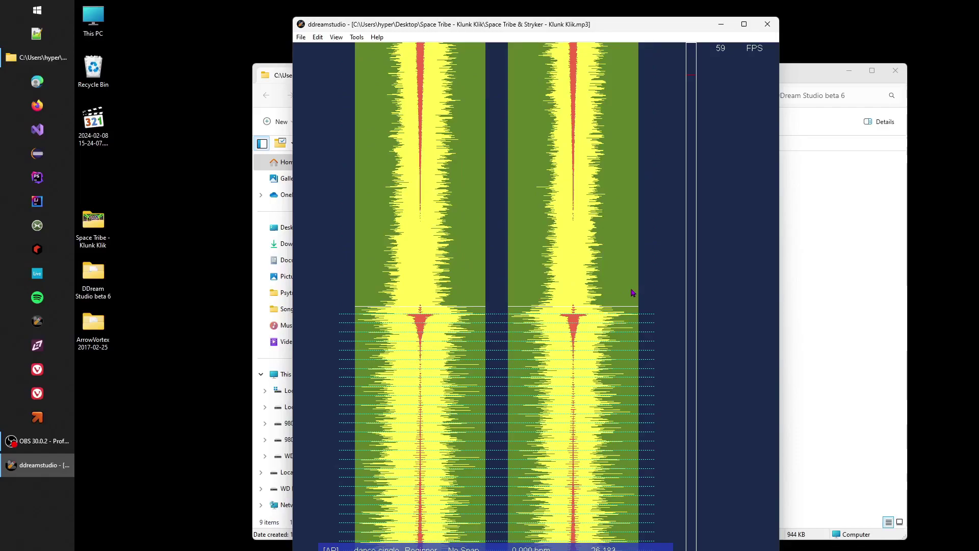
scroll(631, 305, "up", 2)
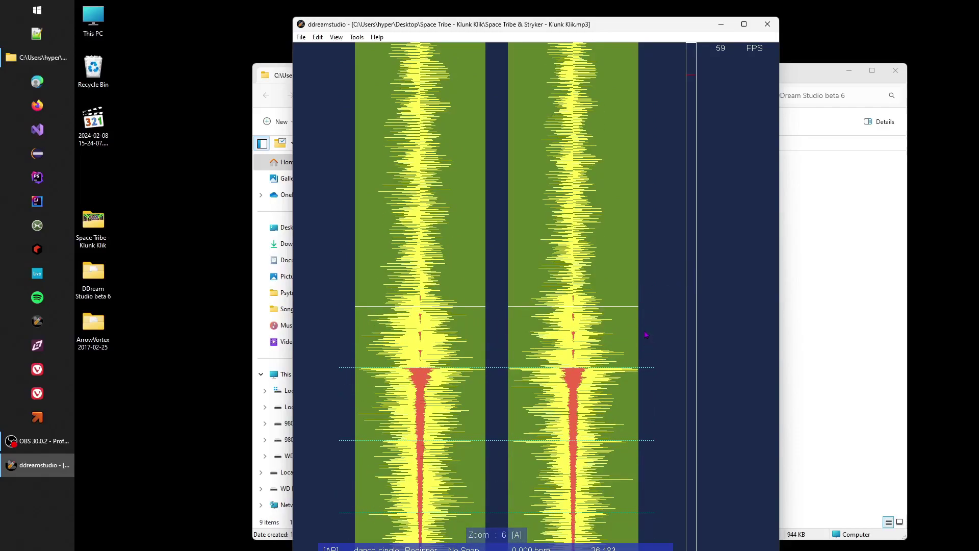
scroll(648, 337, "down", 1)
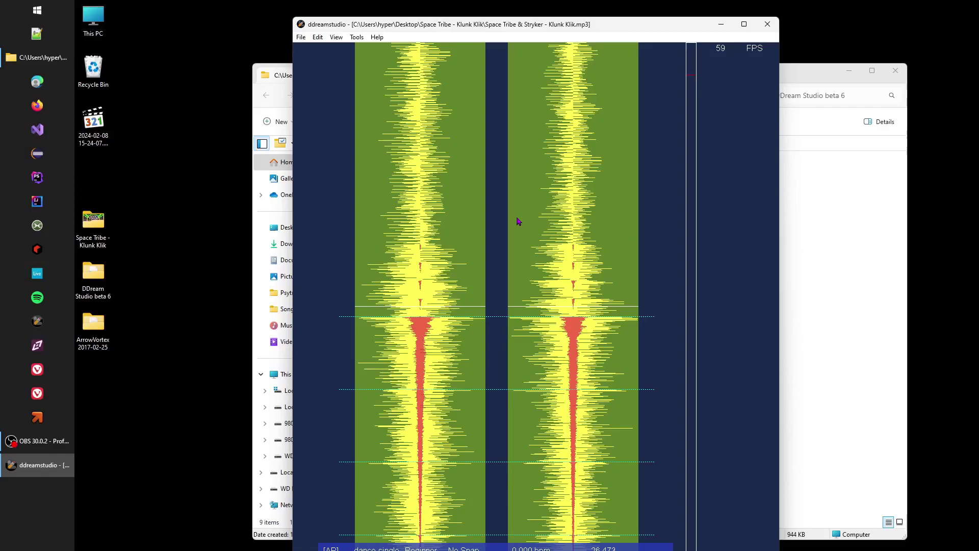
Try the 32nd-note snap by stepping through the positions just after the first beat
key("Right")
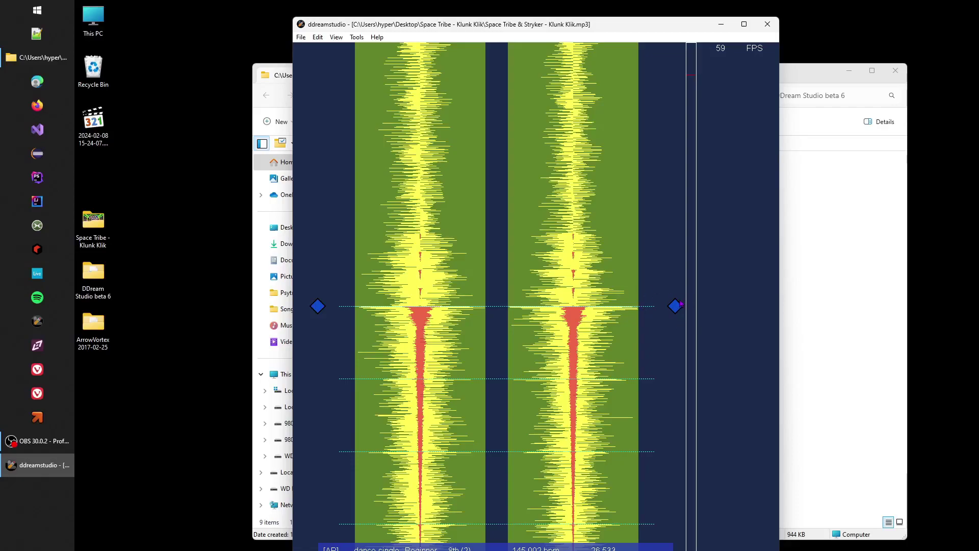
key("Right")
key("Right")
key("Right")
key("Right")
scroll(671, 325, "down", 4)
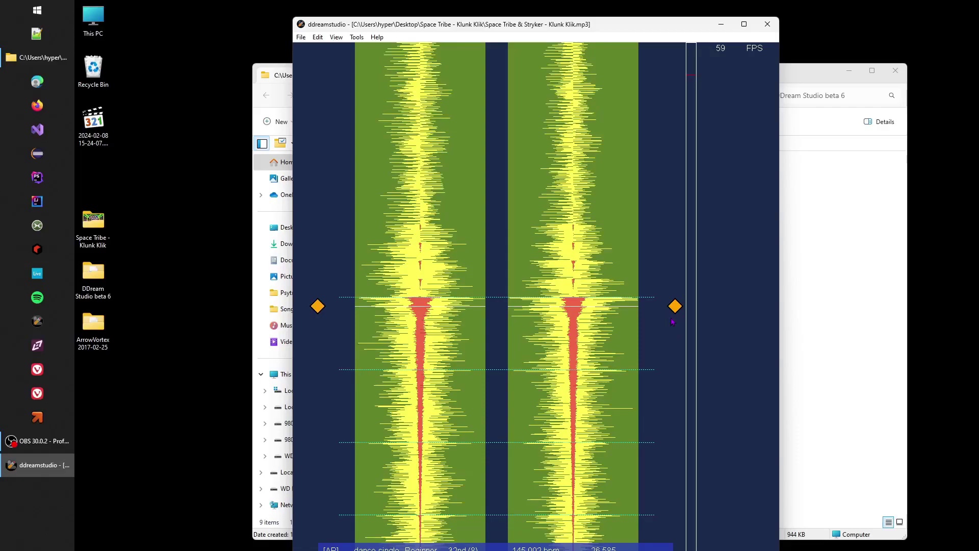
scroll(672, 321, "up", 1)
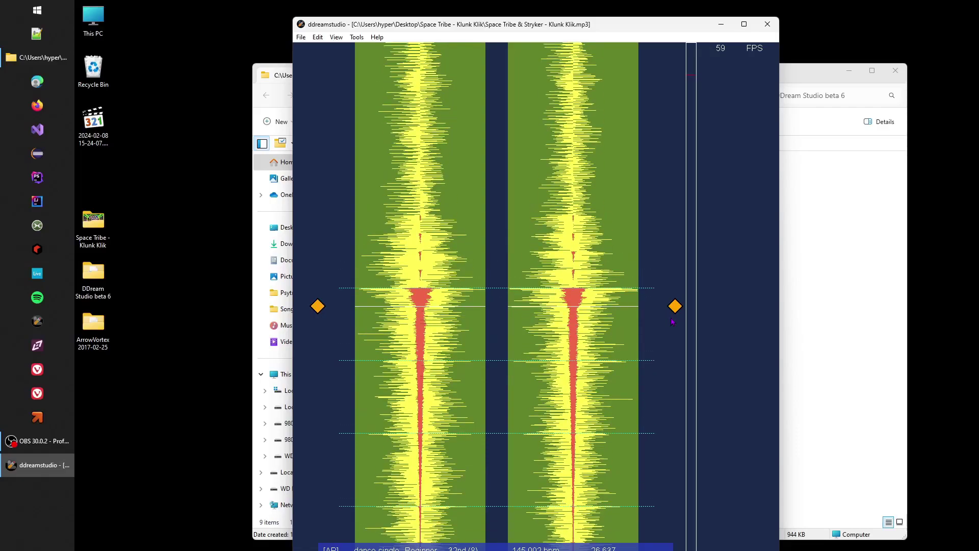
scroll(671, 321, "up", 1)
scroll(671, 321, "down", 2)
Try coarser snaps from 24th through 16th to 12th notes, stepping between the first and second beats
key("Left")
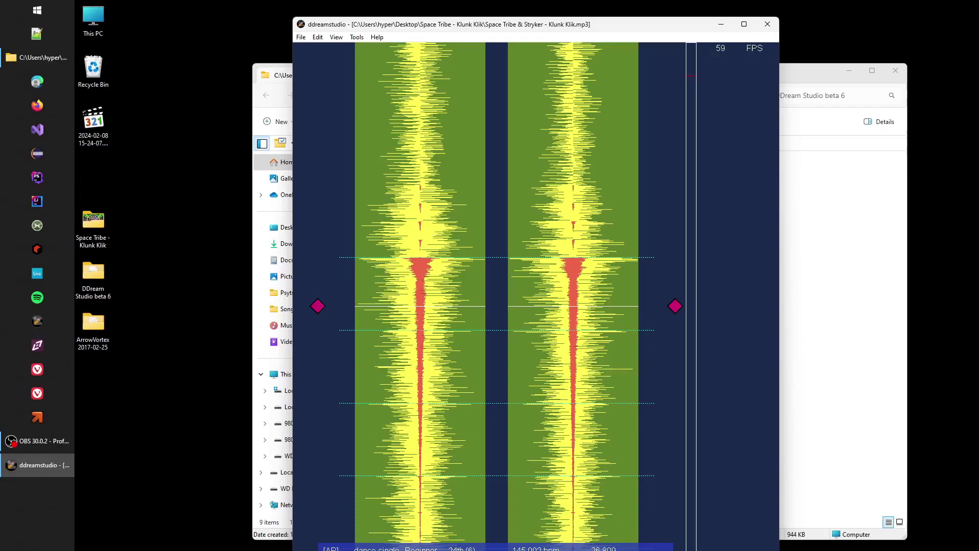
scroll(600, 382, "up", 3)
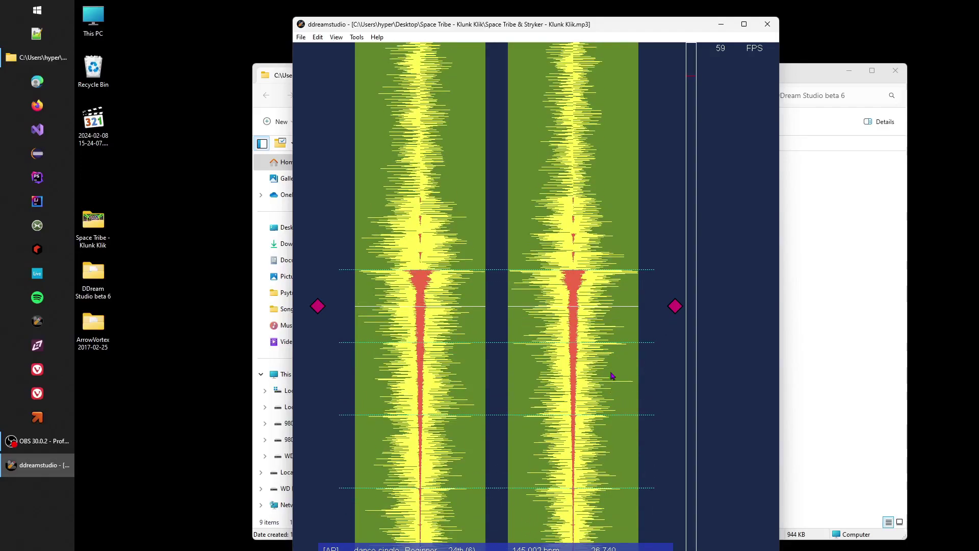
key("Left")
key("Left")
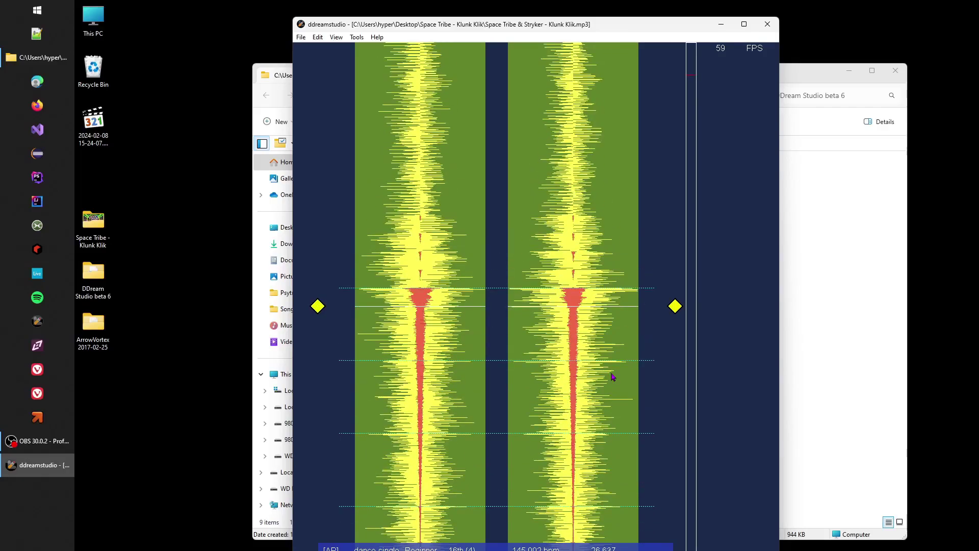
scroll(639, 384, "down", 4)
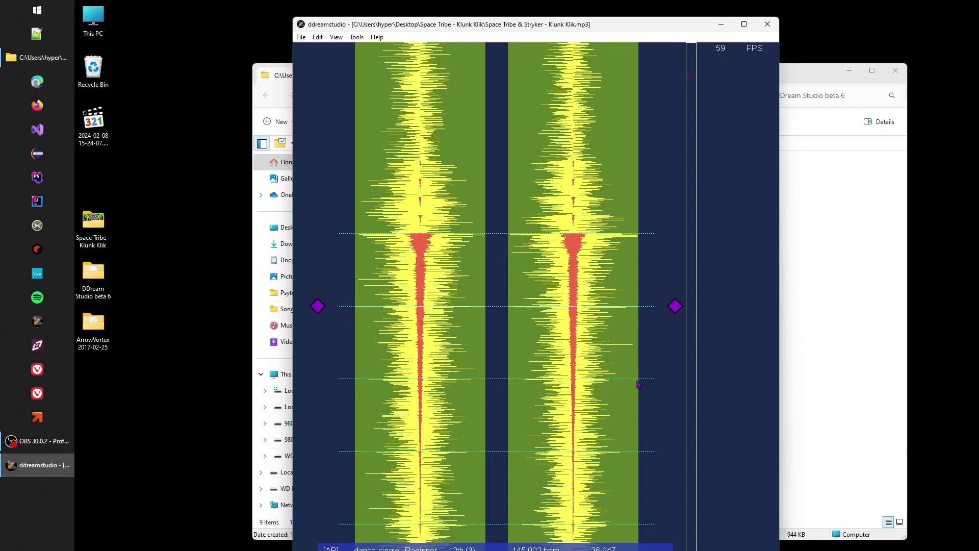
scroll(639, 384, "up", 4)
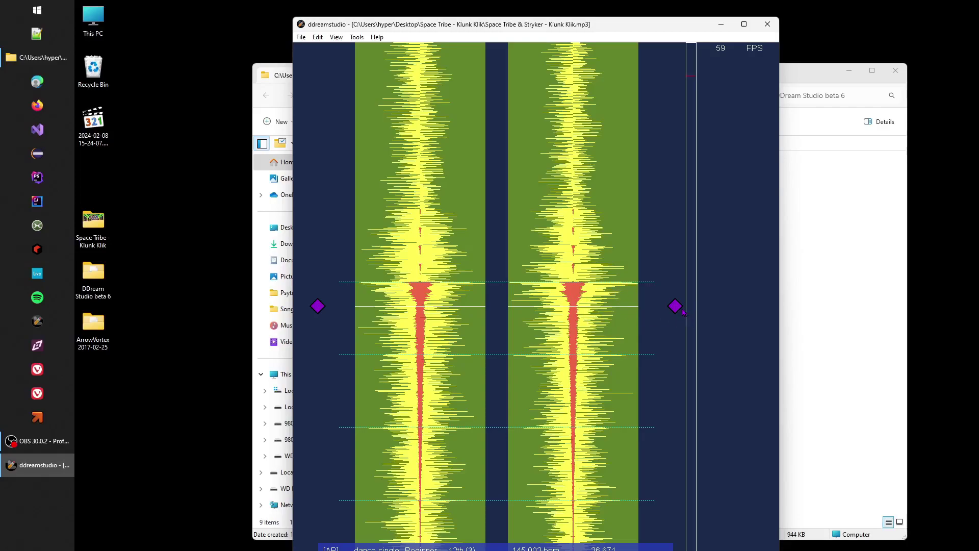
Set the snap to 4th notes and step through the first beats, returning to the one at 26.533 seconds
key("Right")
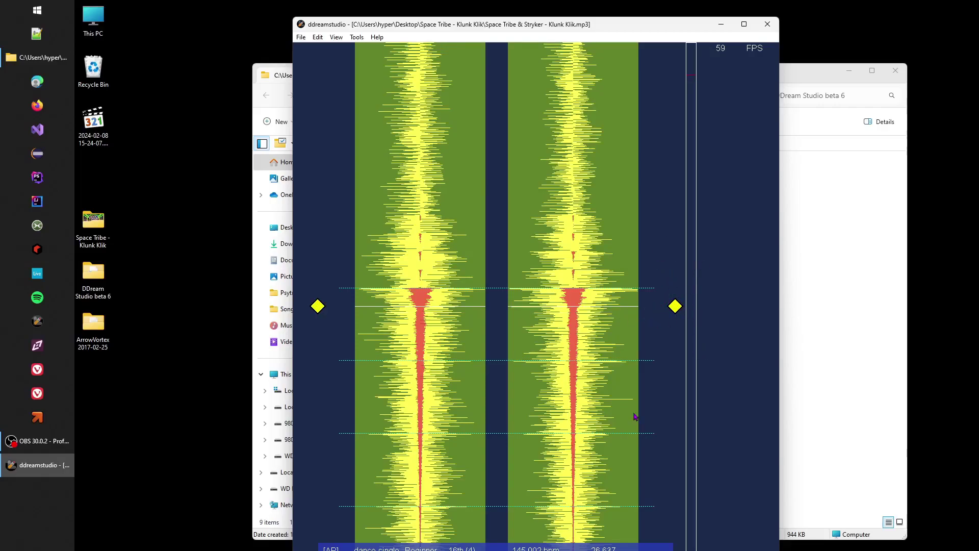
key("Left")
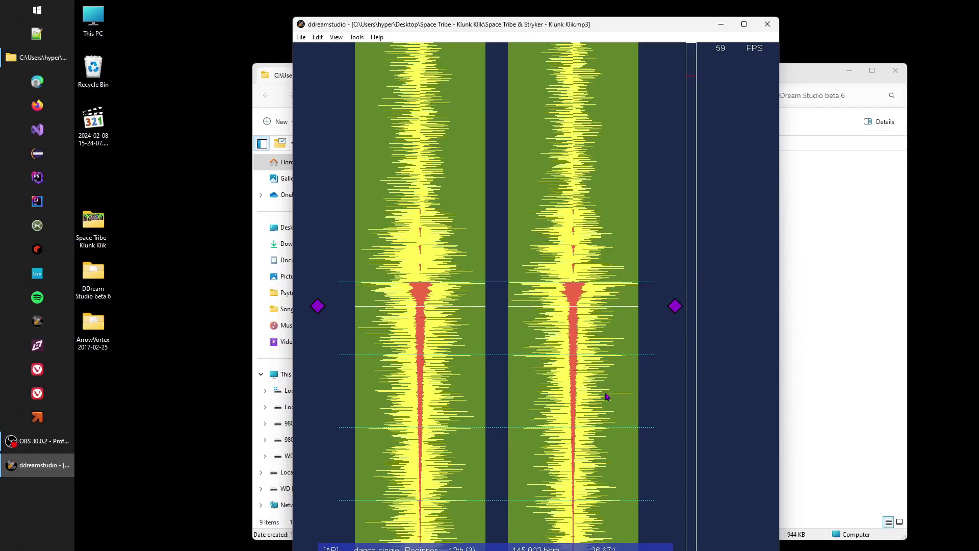
key("Left")
key("Left")
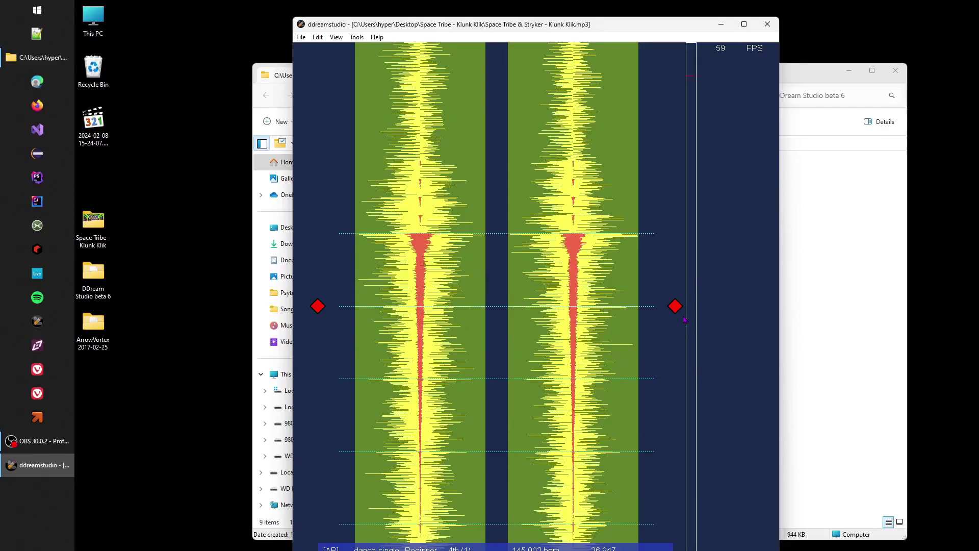
scroll(657, 318, "up", 1)
scroll(627, 345, "down", 1)
key("space")
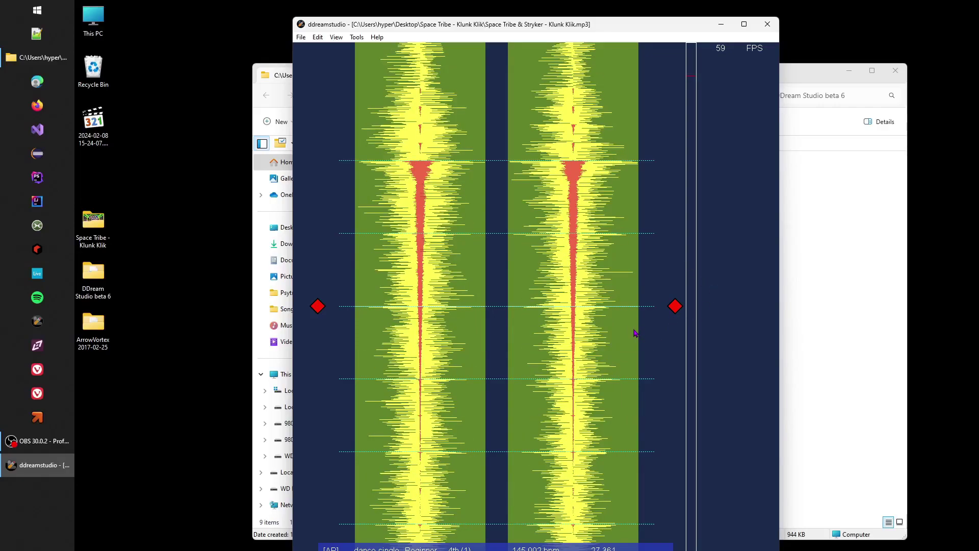
key("space")
key("space")
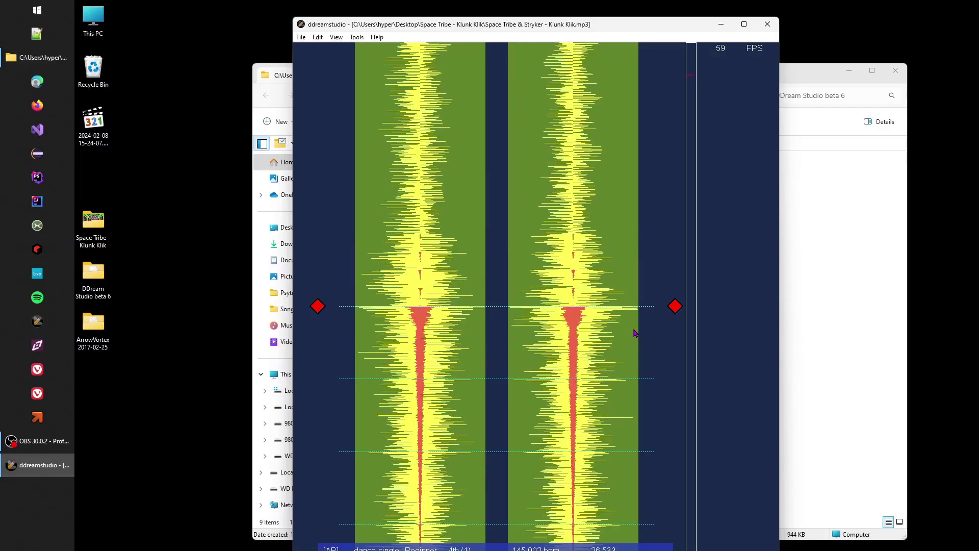
Place left and right arrow notes on the first beat at 26.533 seconds with the note receptors shown
scroll(634, 333, "up", 5)
scroll(636, 333, "down", 3)
scroll(638, 331, "up", 3)
scroll(613, 348, "down", 1)
scroll(614, 348, "up", 1)
scroll(623, 389, "up", 1)
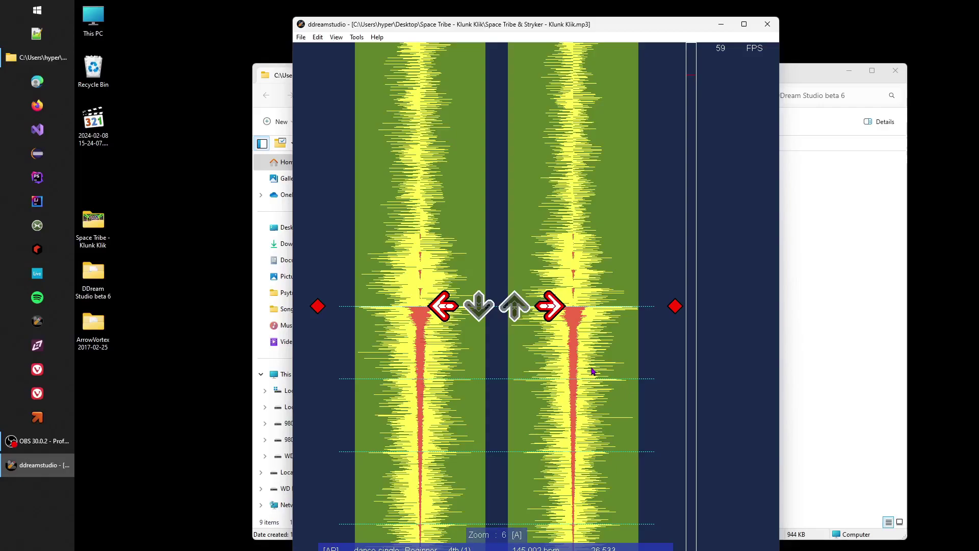
Step back and forth between the first two beats to compare the waveform view with the arrows hidden and shown
scroll(591, 372, "down", 1)
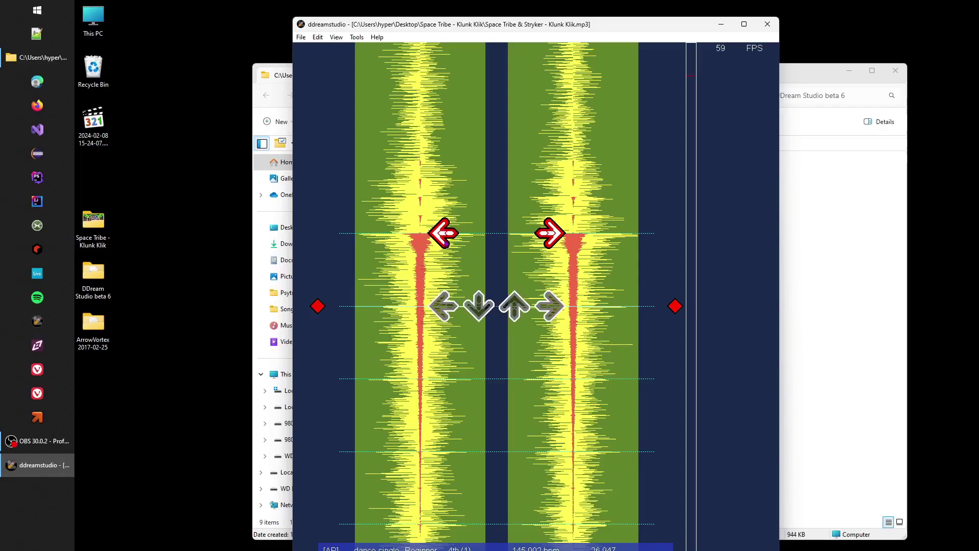
scroll(539, 296, "up", 1)
scroll(540, 296, "down", 1)
scroll(542, 297, "up", 1)
scroll(542, 297, "down", 1)
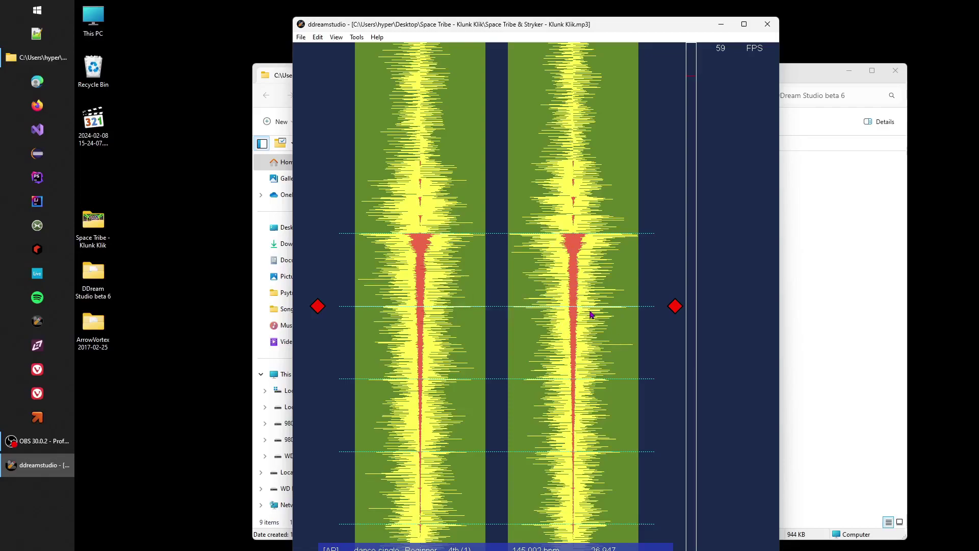
scroll(558, 296, "up", 1)
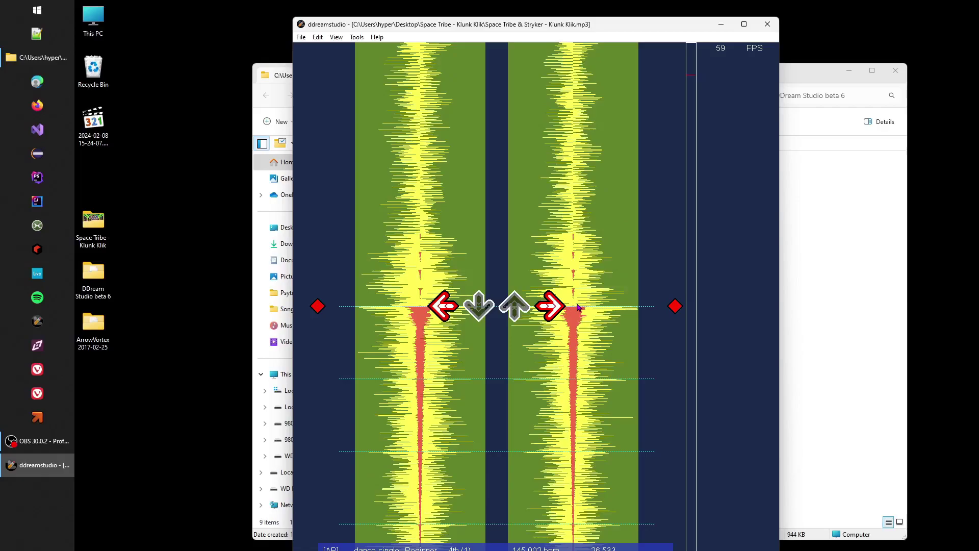
scroll(505, 338, "down", 1)
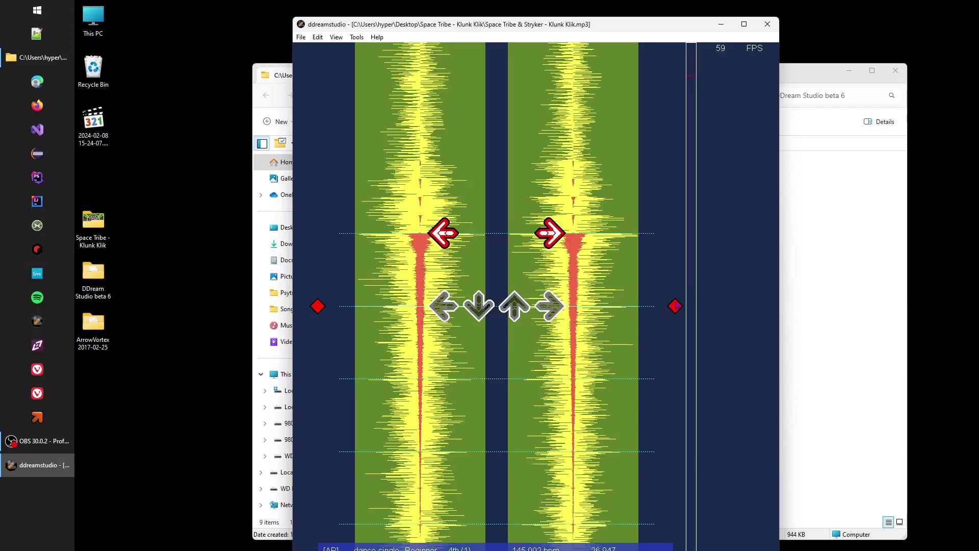
Review the beat lines across the whole song at zoom 1 and go to the song's end
scroll(524, 306, "down", 4)
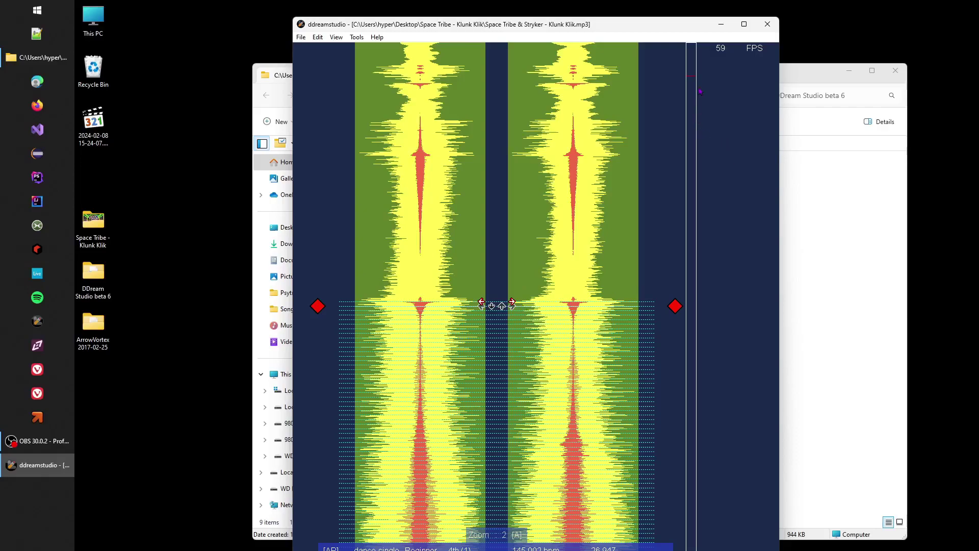
scroll(683, 337, "down", 1)
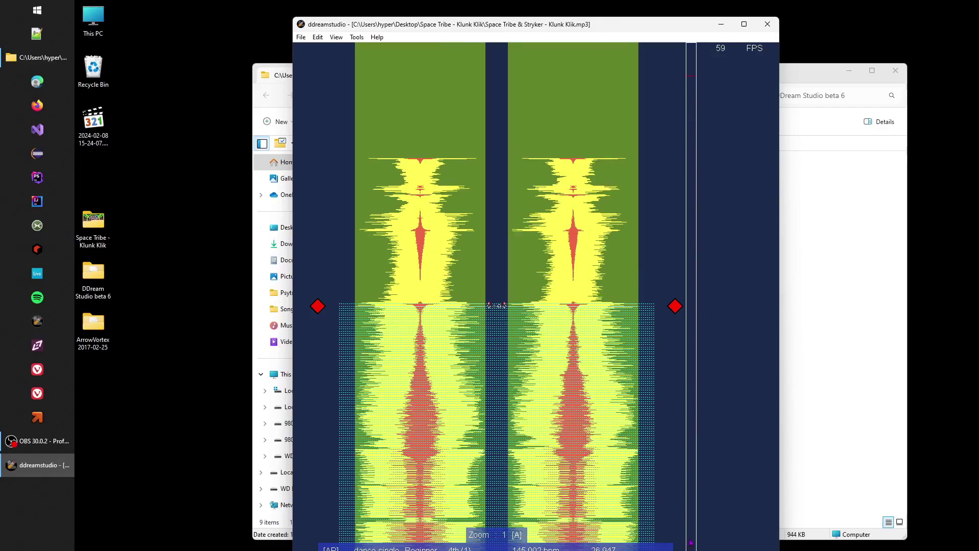
key("End")
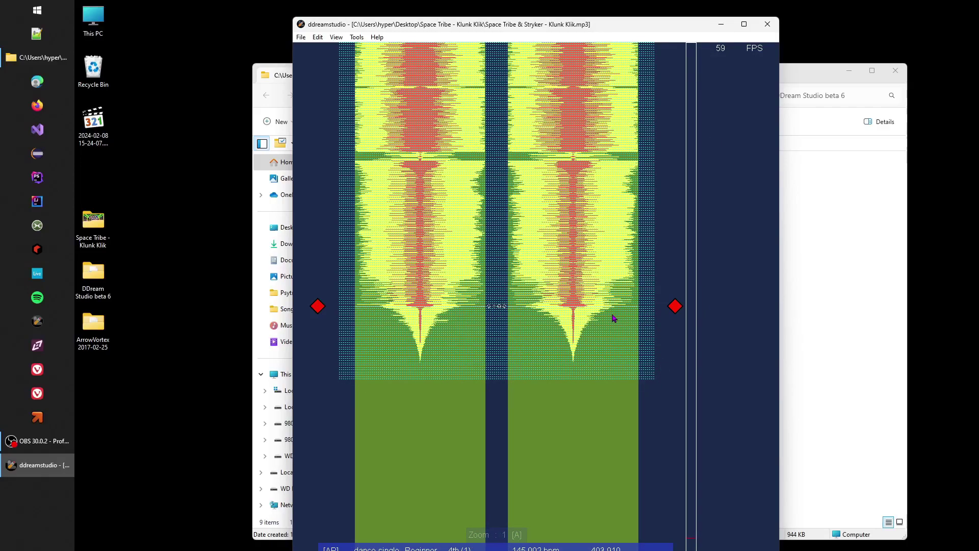
Place left and right arrow notes on the final beat at 403.910 seconds, near the song's end
scroll(613, 319, "up", 1)
scroll(611, 320, "up", 4)
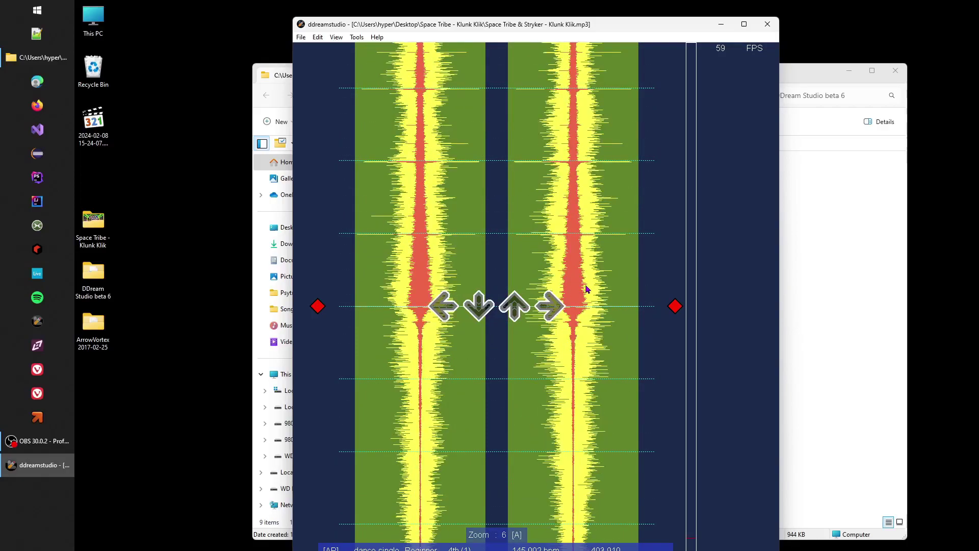
scroll(599, 314, "up", 1)
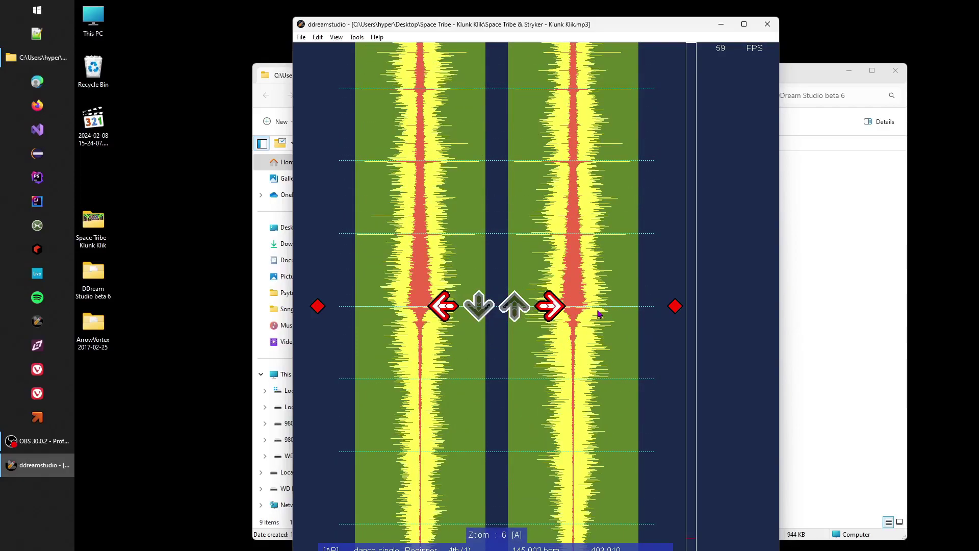
scroll(647, 367, "down", 5)
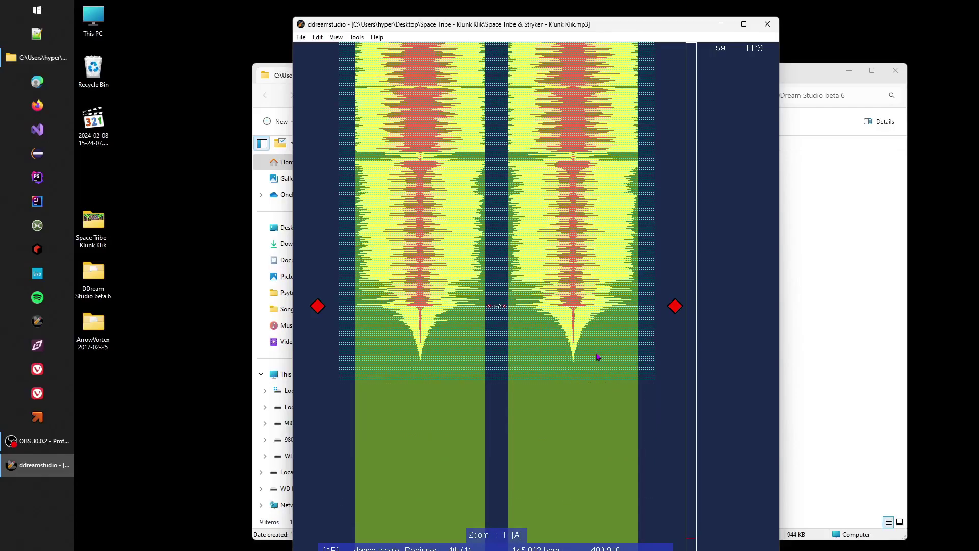
Return to the early part of the song and check its beat lines against the waveform up to 53.016 seconds
scroll(598, 355, "up", 3)
mouse_move(697, 305)
left_mouse_down()
mouse_move(682, 67)
mouse_move(700, 136)
left_mouse_up()
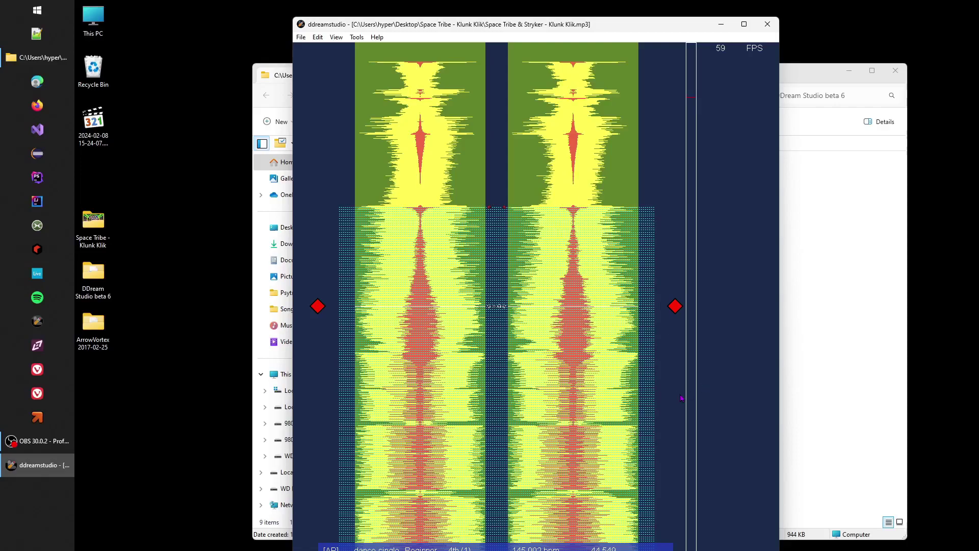
scroll(683, 398, "up", 1)
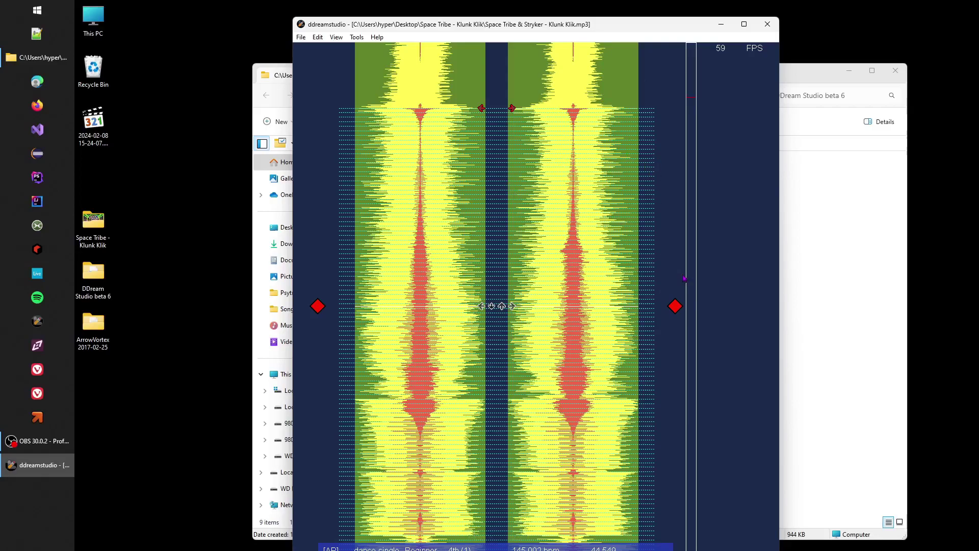
scroll(635, 190, "up", 1)
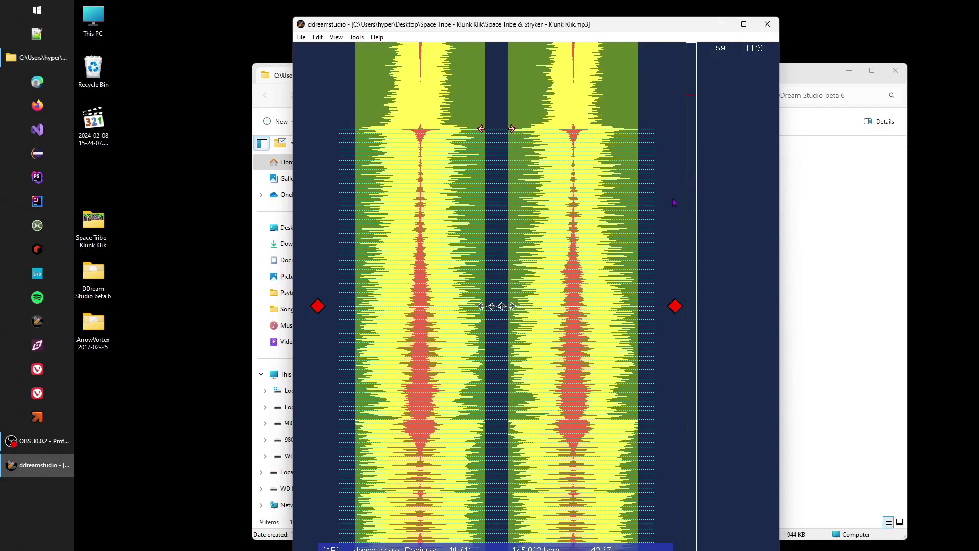
scroll(614, 331, "down", 5)
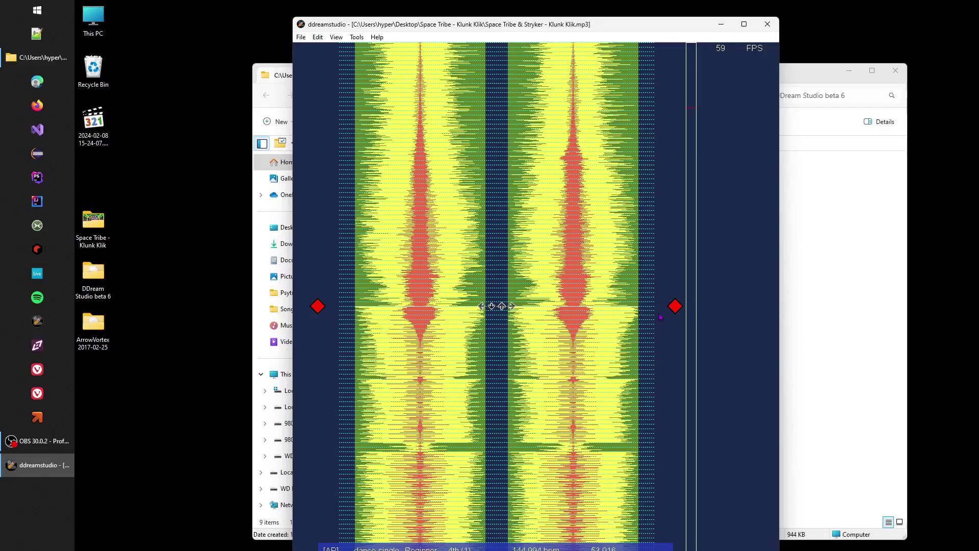
Place left and right arrow notes on the beat at 53.016 seconds, where the waveform section changes
scroll(622, 327, "up", 2)
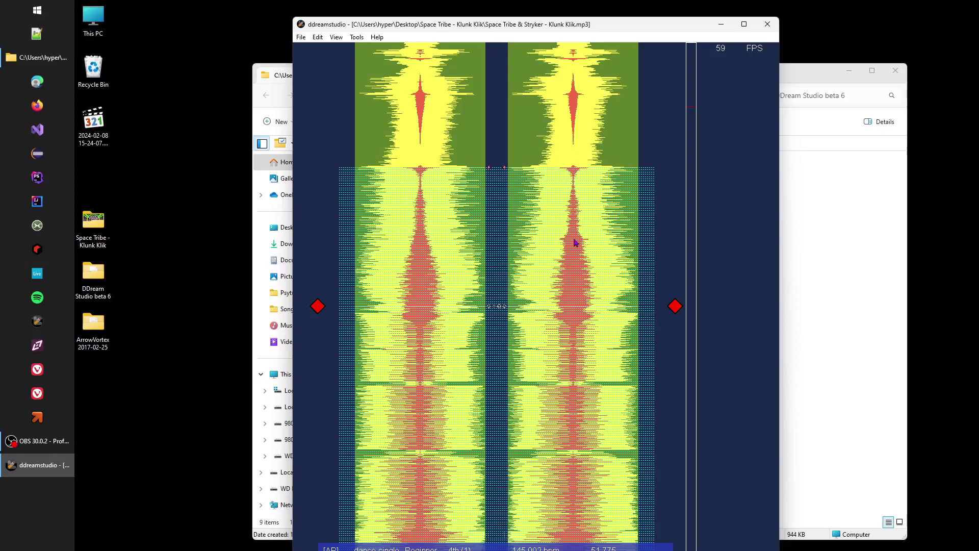
scroll(611, 326, "up", 2)
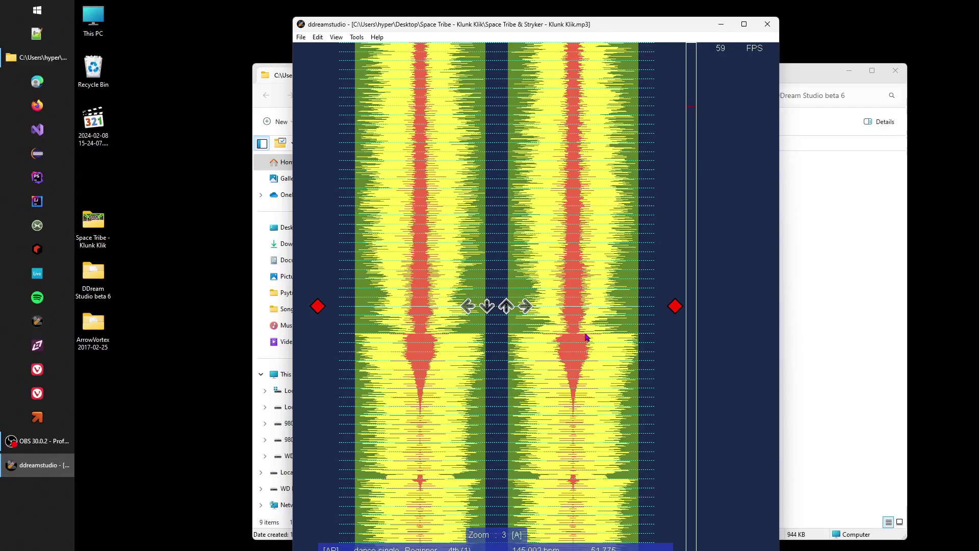
scroll(582, 319, "down", 1)
scroll(582, 320, "down", 2)
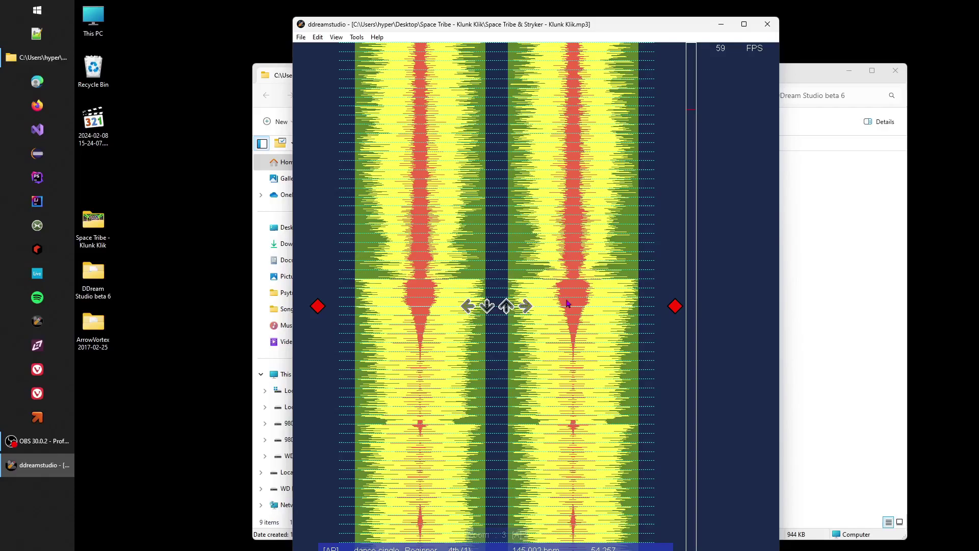
scroll(614, 305, "down", 2)
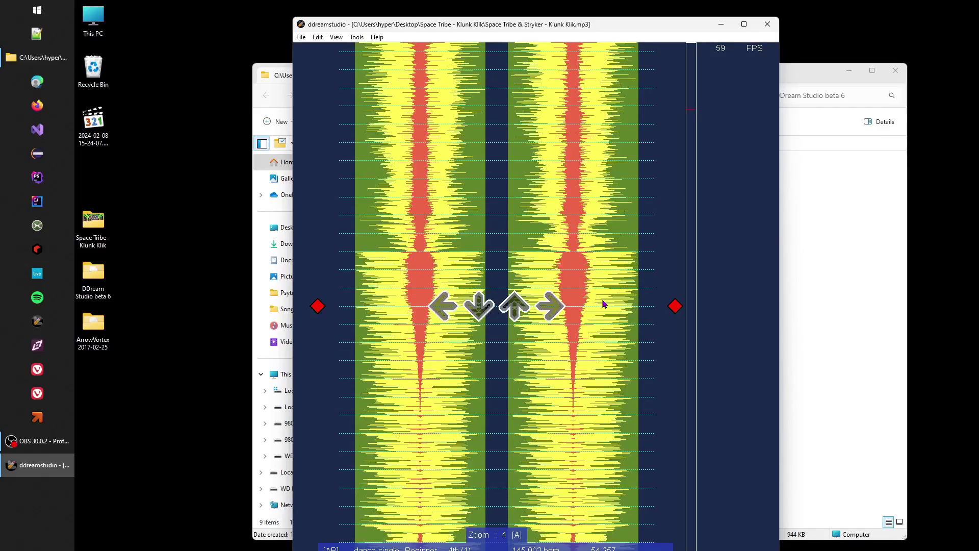
scroll(602, 308, "up", 2)
scroll(603, 311, "up", 1)
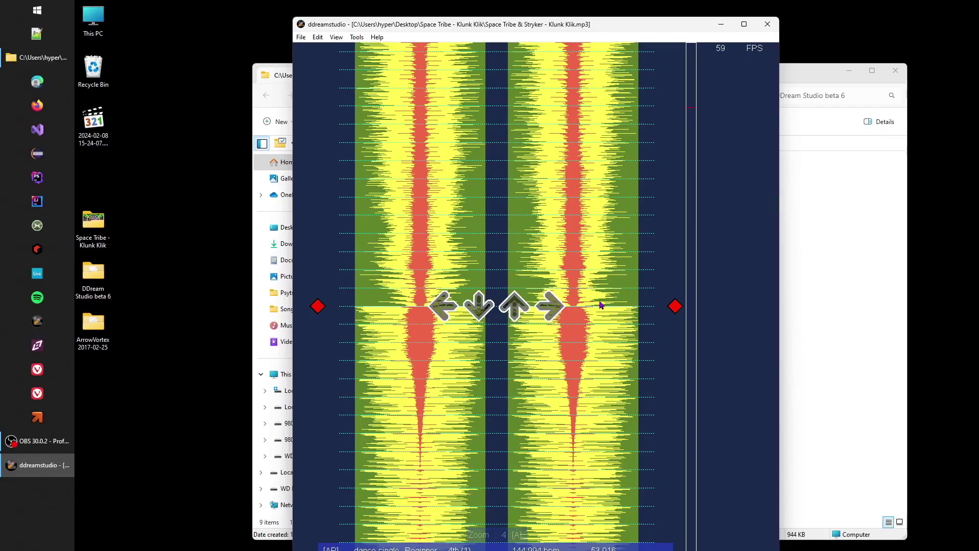
scroll(601, 305, "up", 1)
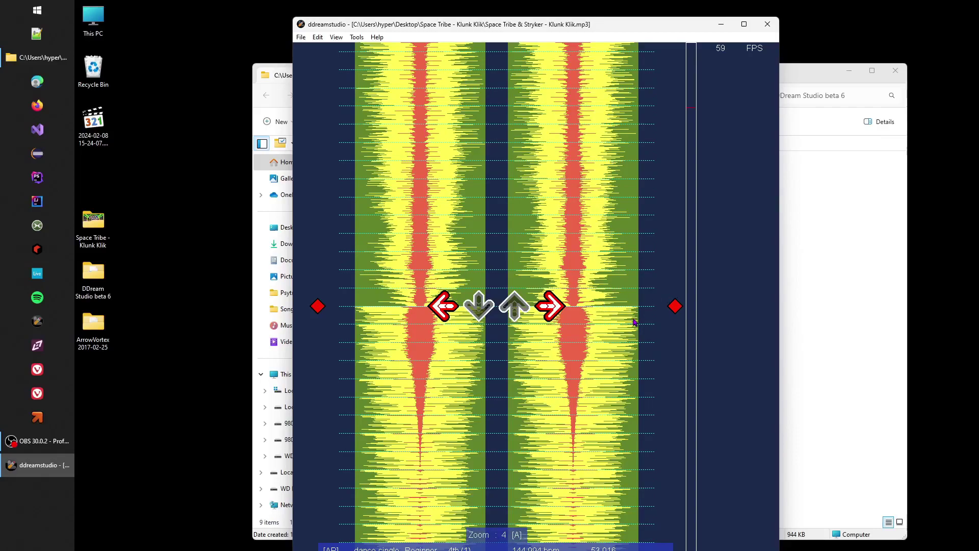
scroll(601, 329, "down", 2)
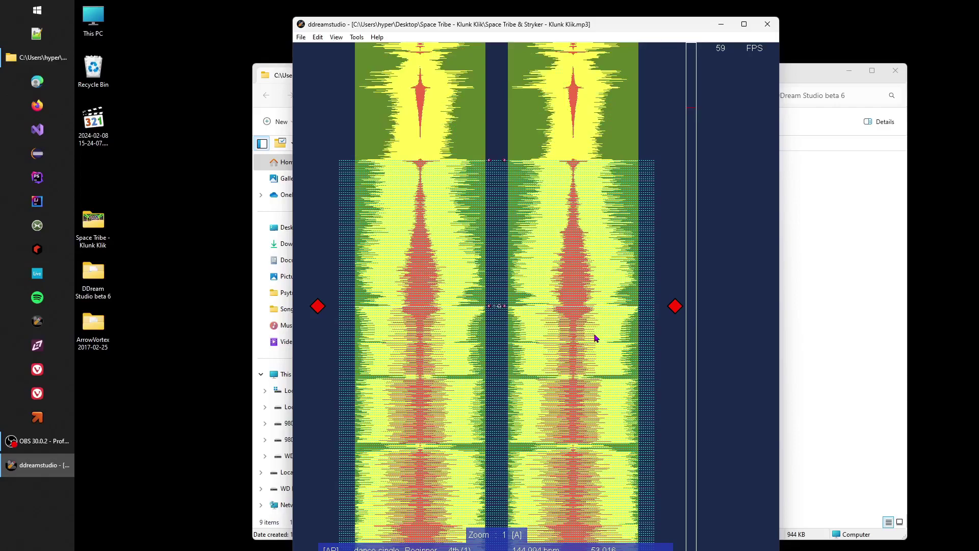
Advance to around 59 seconds at zoom 3 and reposition the note receptors higher in the chart view
scroll(527, 343, "down", 5)
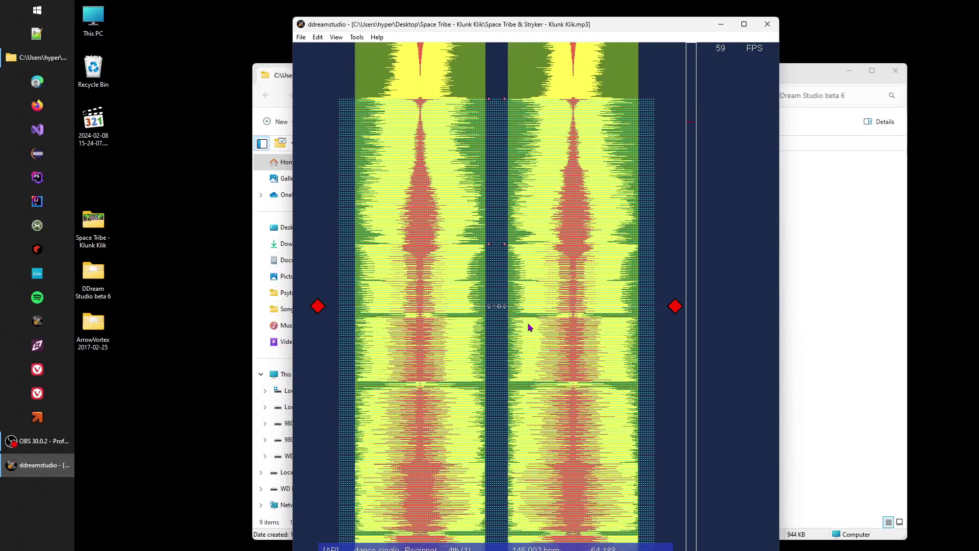
scroll(528, 326, "up", 2)
scroll(528, 326, "up", 2)
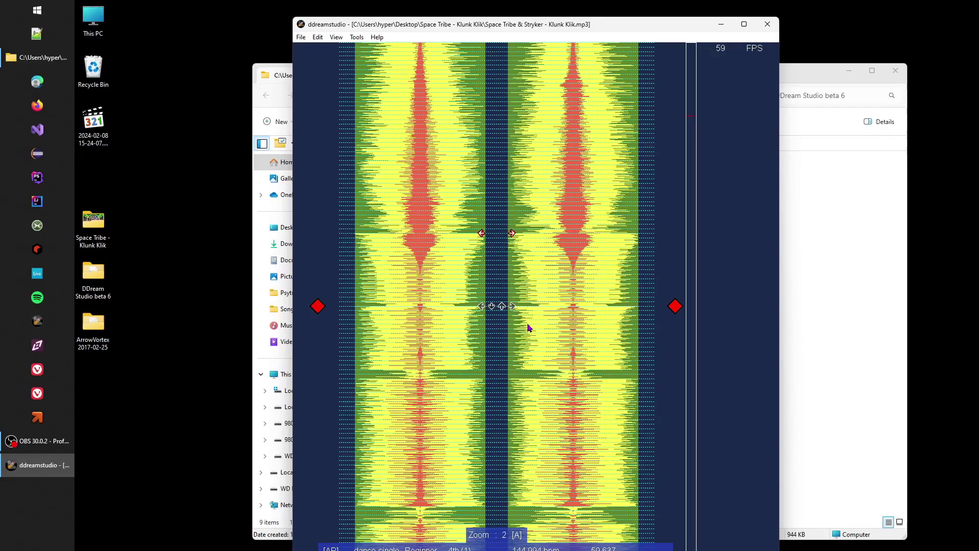
scroll(528, 327, "up", 1)
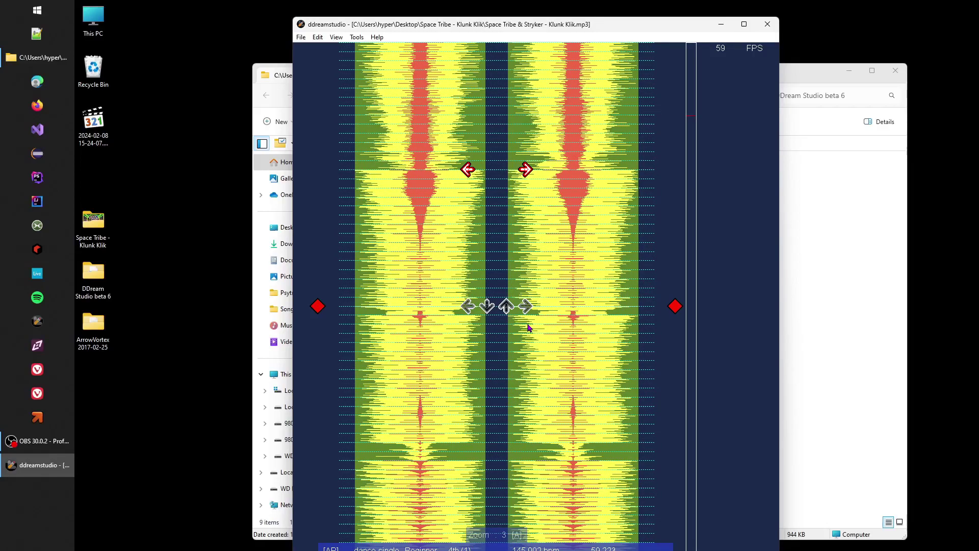
scroll(528, 327, "up", 1)
scroll(528, 327, "down", 2)
left_click_drag(528, 328, 527, 306)
scroll(528, 306, "up", 2)
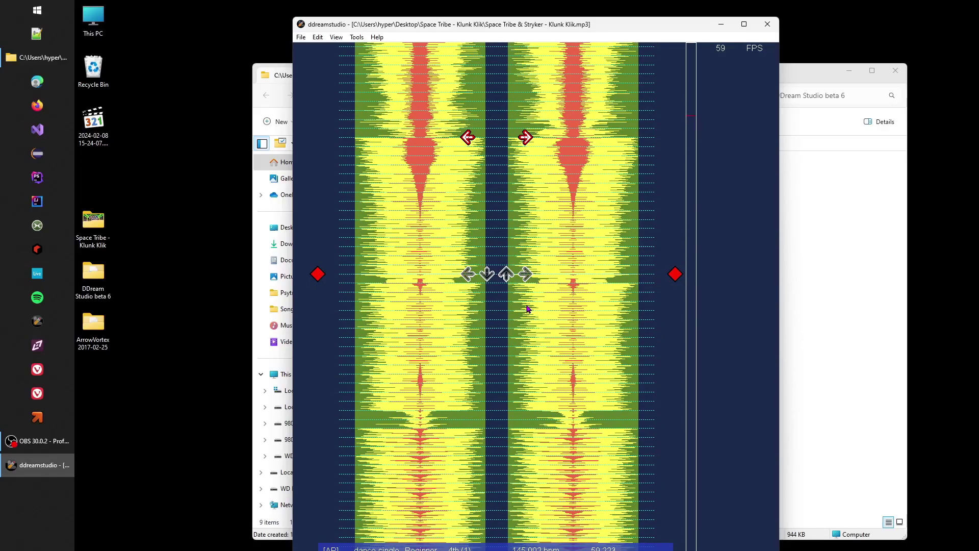
Play the song briefly through the short break at about 65 seconds, then stop playback
scroll(542, 316, "down", 1)
scroll(542, 316, "down", 14)
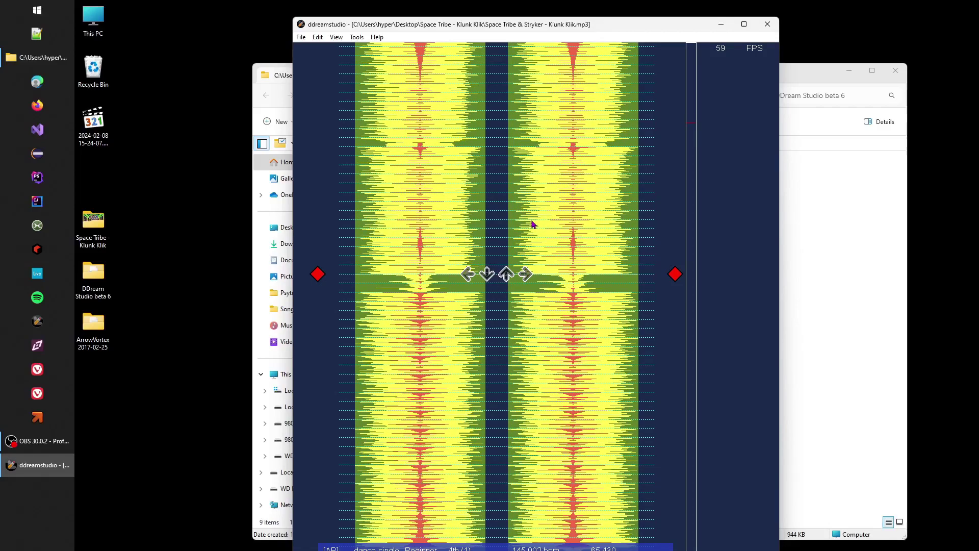
scroll(532, 225, "up", 2)
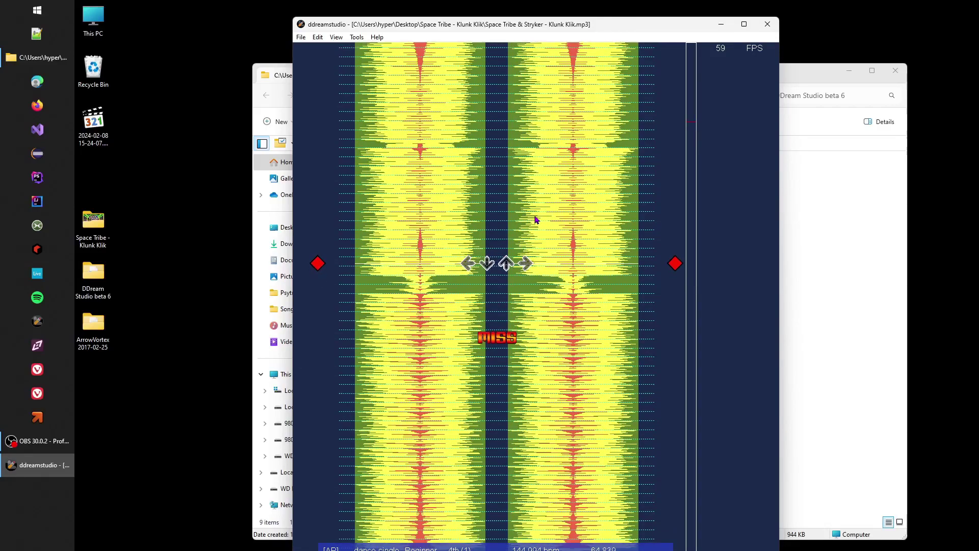
key("space")
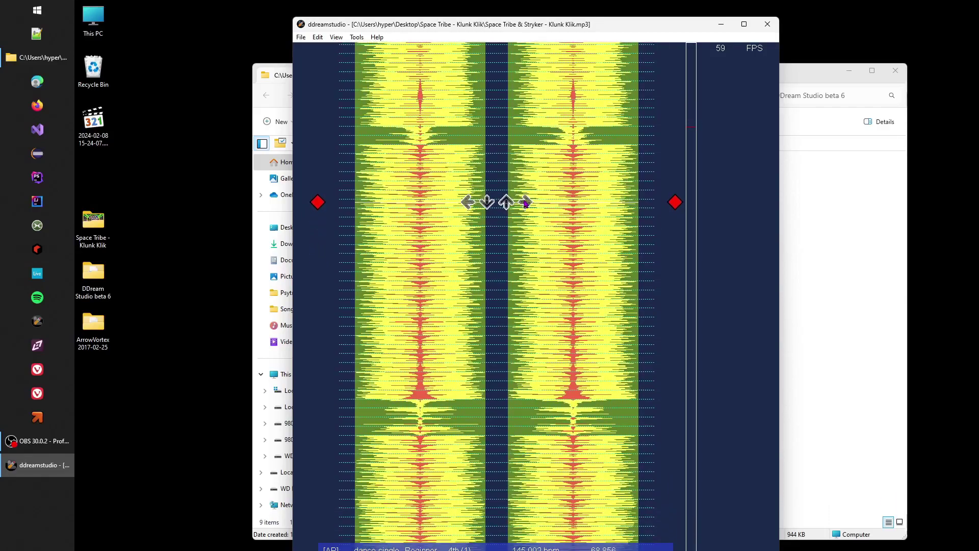
key("space")
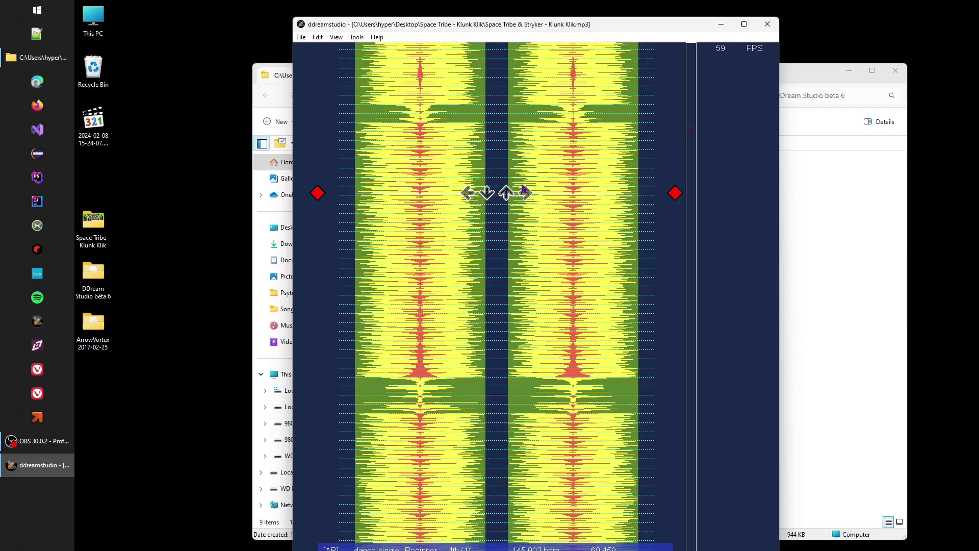
Place left and right arrow notes at 65.430 and 66.257 seconds, at the start and end of the short break
scroll(526, 184, "up", 3)
scroll(525, 184, "up", 3)
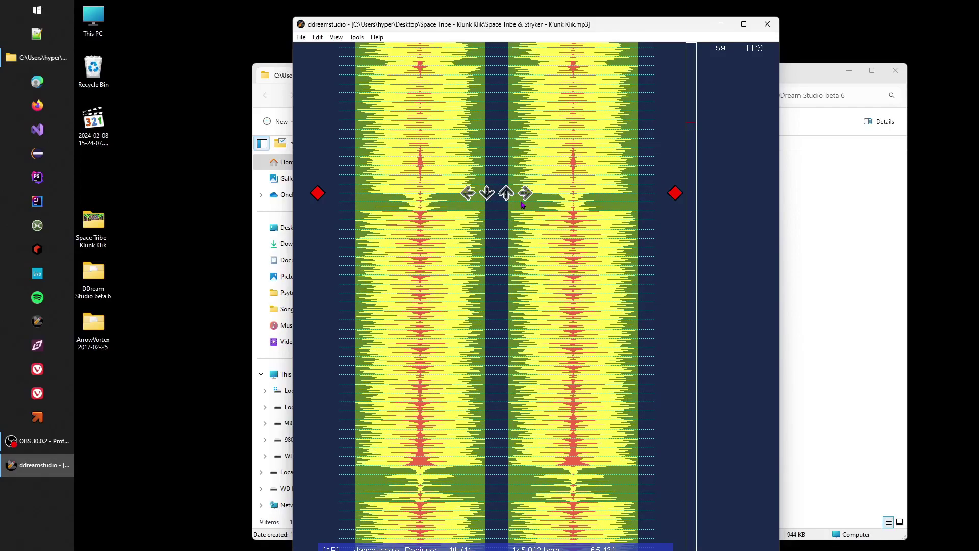
scroll(522, 205, "down", 1)
key("1")
key("4")
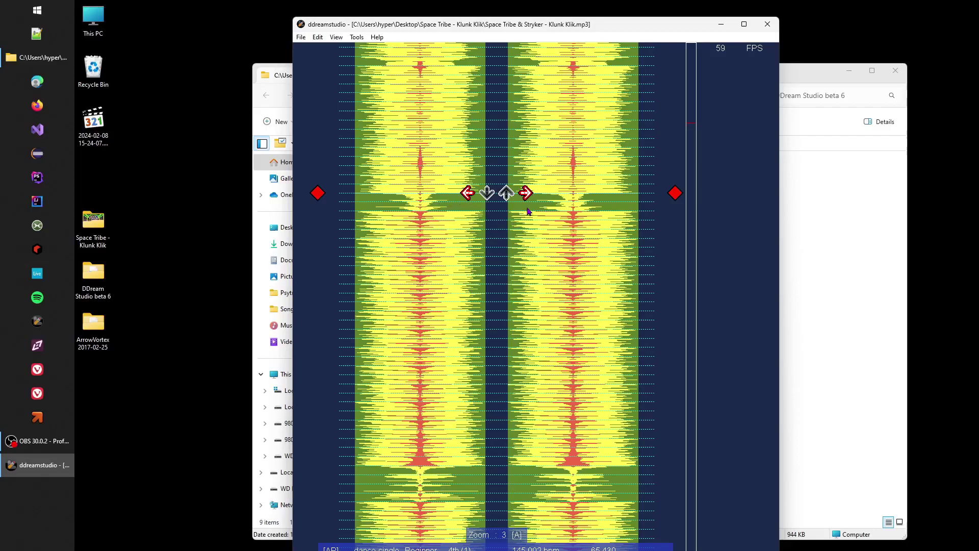
scroll(528, 209, "down", 1)
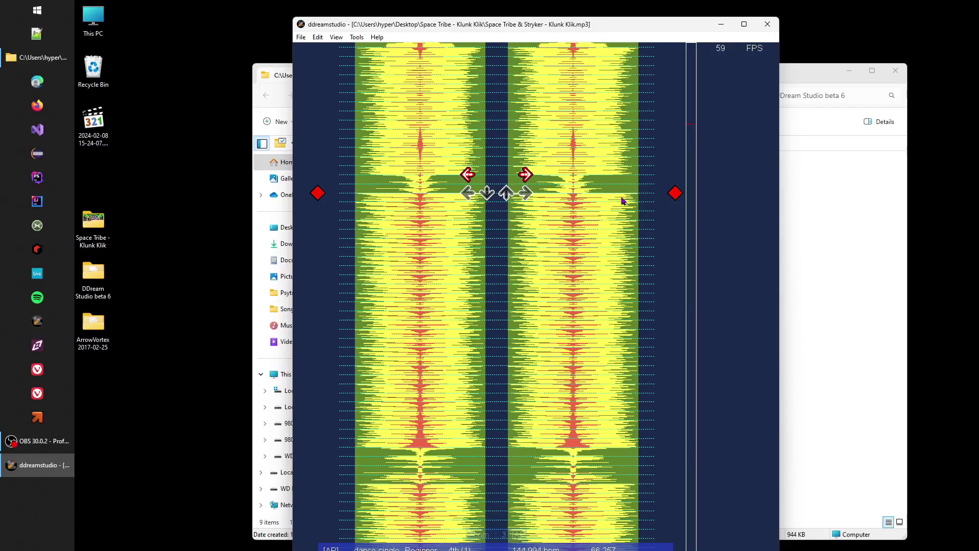
key("1")
key("4")
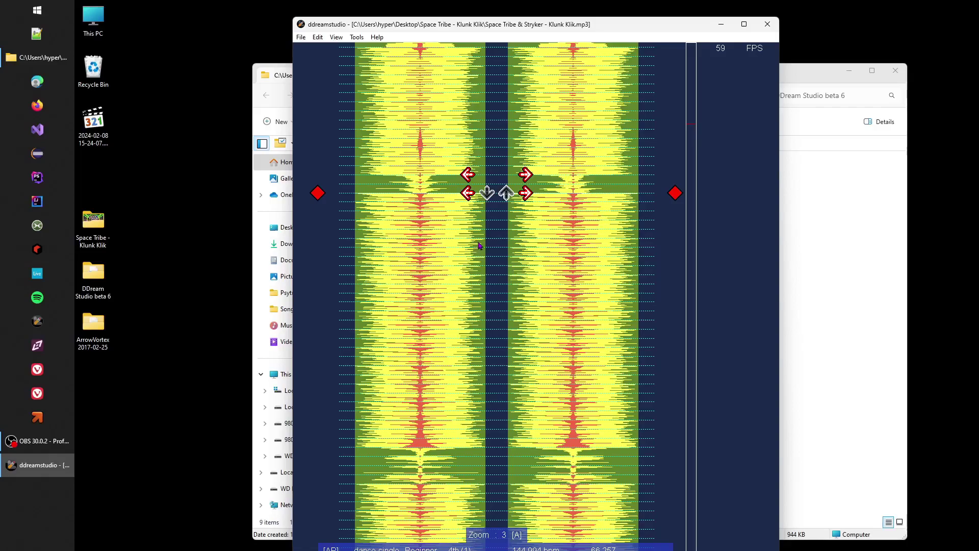
Place left and right arrow notes at the start of the next break, at 77.844 seconds, and at its end
scroll(527, 362, "down", 6)
scroll(525, 350, "down", 8)
scroll(527, 342, "down", 1)
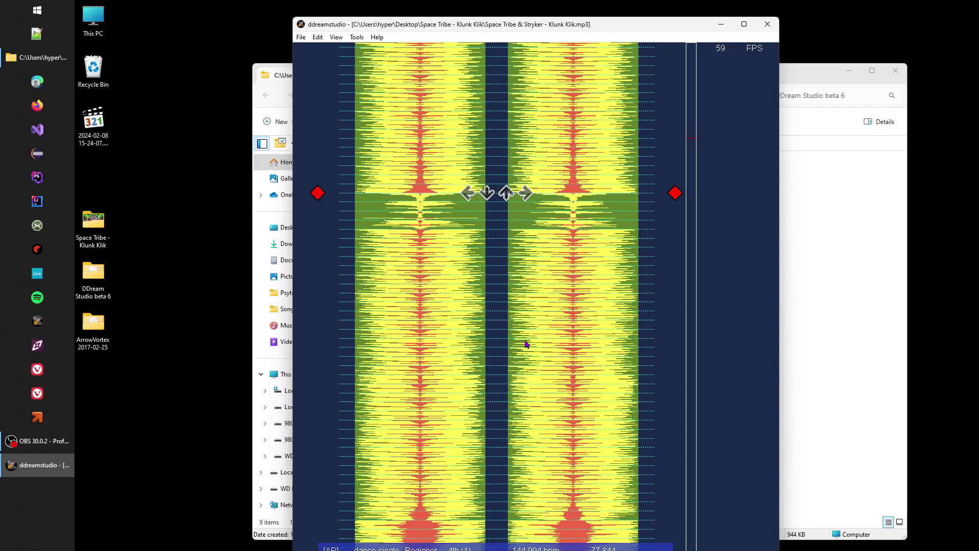
scroll(527, 345, "up", 2)
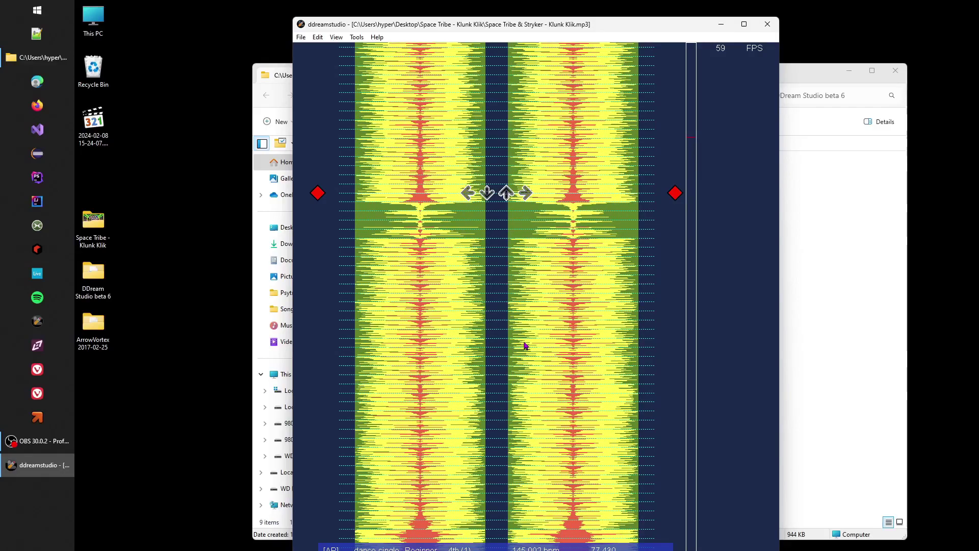
key("1")
key("4")
scroll(525, 346, "down", 2)
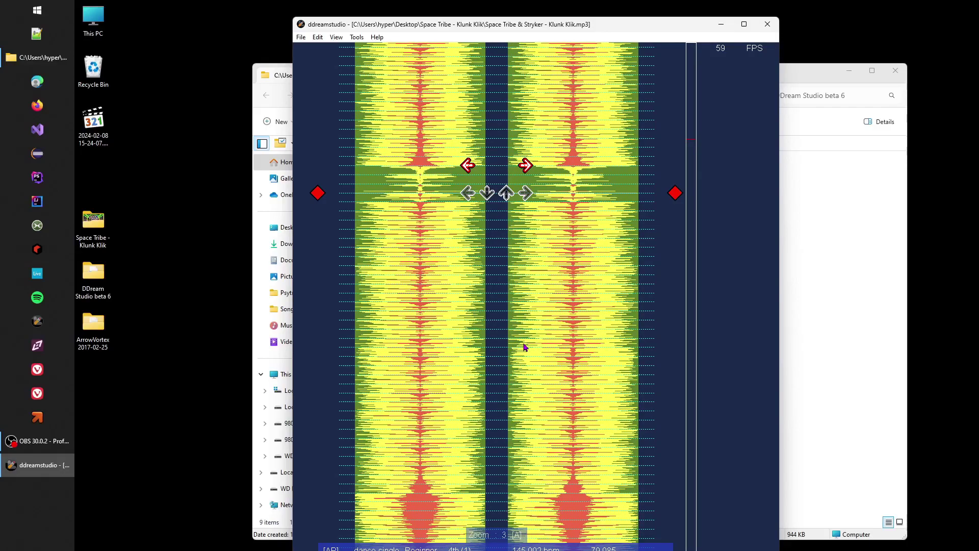
key("1")
key("4")
Place left and right arrow notes at the start and end of the waveform break just after 137 seconds
scroll(522, 344, "down", 4)
scroll(520, 342, "down", 20)
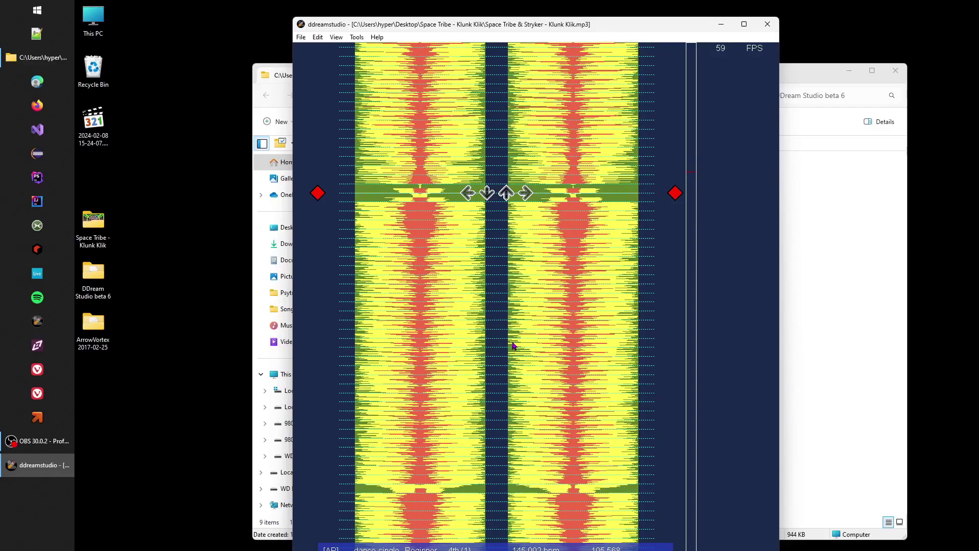
scroll(513, 346, "down", 20)
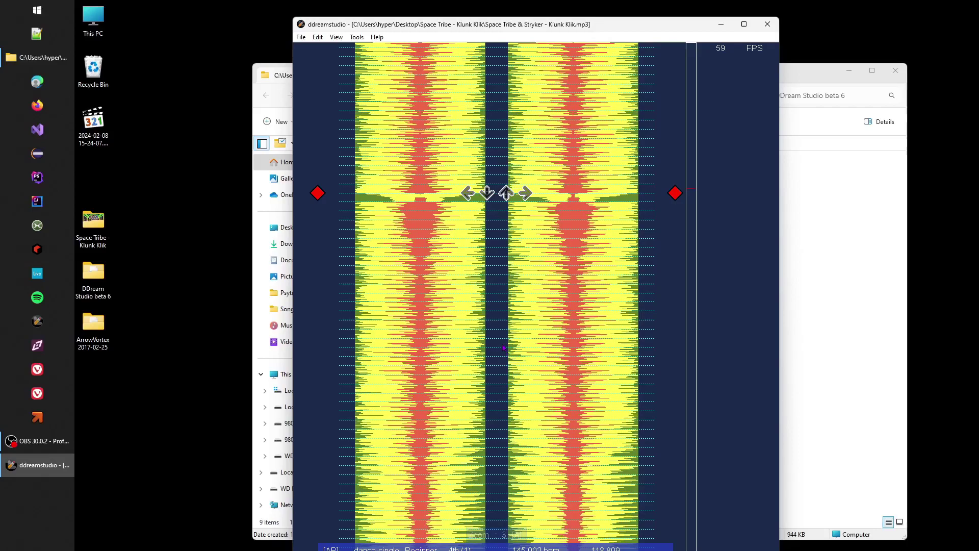
scroll(503, 344, "down", 20)
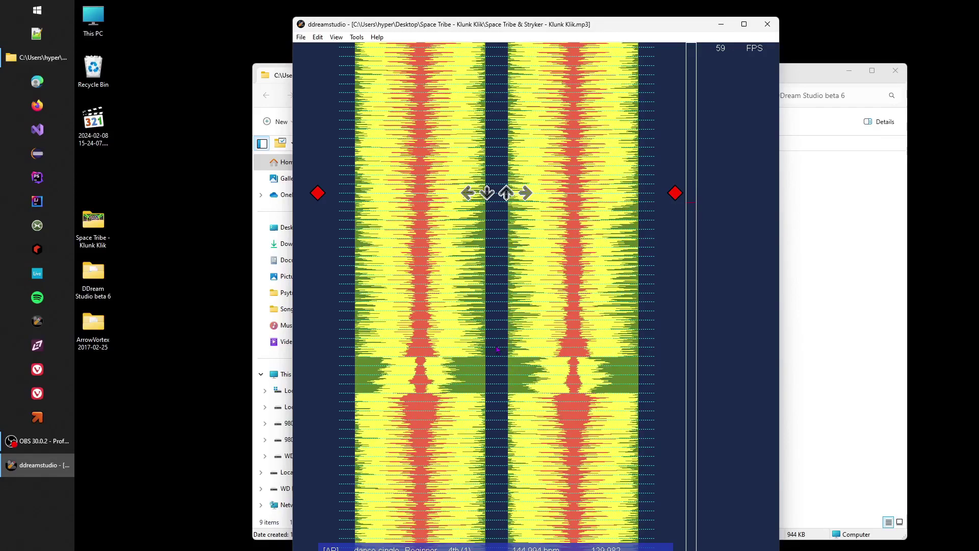
scroll(496, 304, "down", 10)
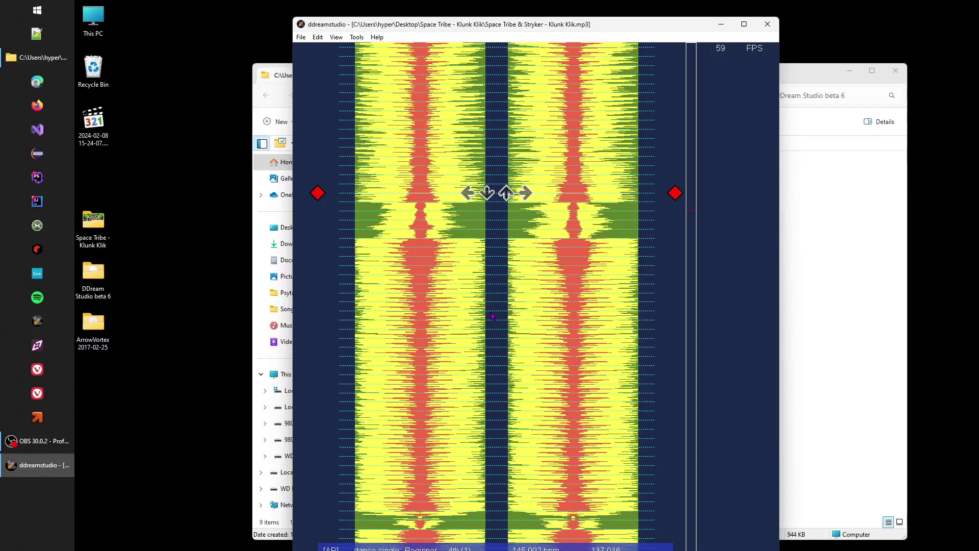
key("1")
key("4")
key("1")
key("4")
Place left and right arrow notes at 151.499 and 152.327 seconds, around the following short break
scroll(491, 320, "down", 10)
scroll(491, 320, "down", 10)
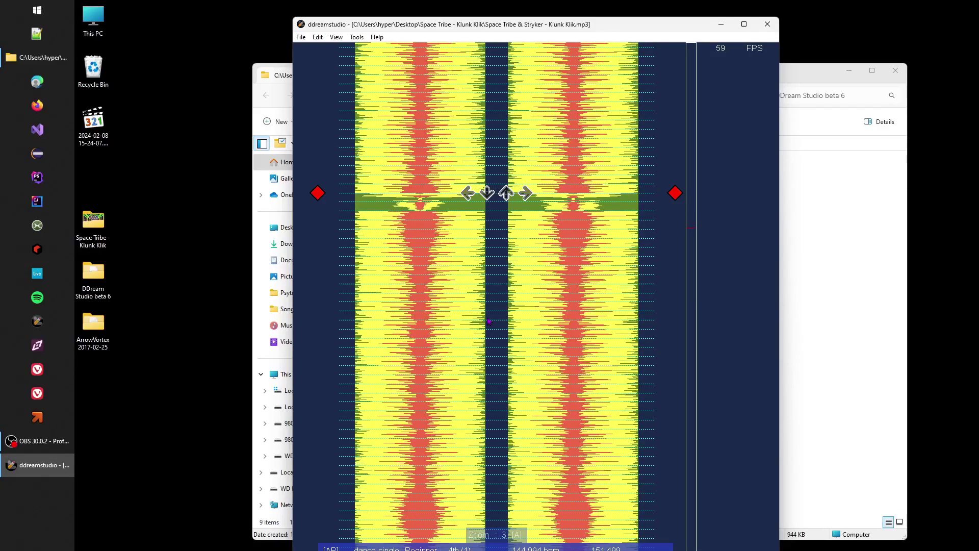
scroll(489, 321, "down", 1)
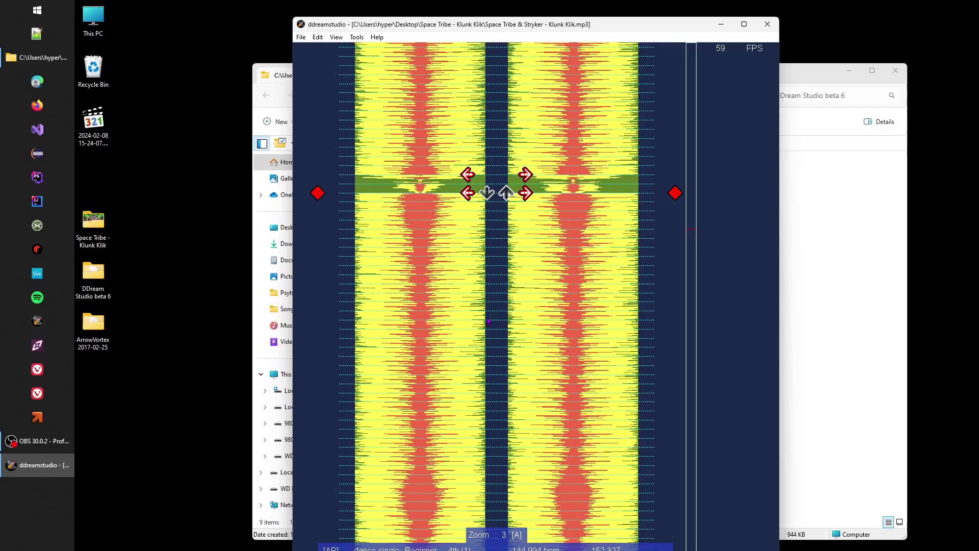
Place left and right arrow notes at 198.672 seconds, where the loud build-up ends and the waveform narrows
scroll(489, 321, "down", 12)
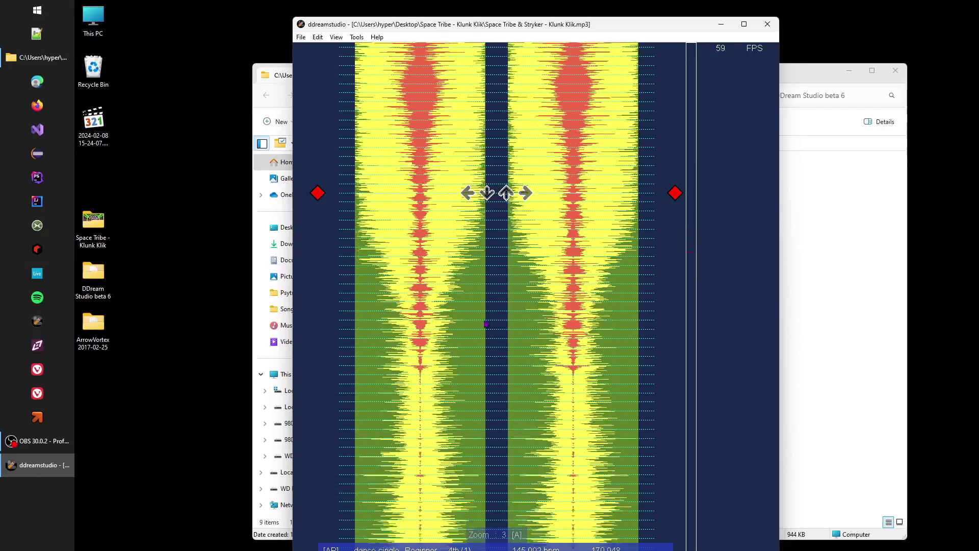
scroll(486, 324, "down", 20)
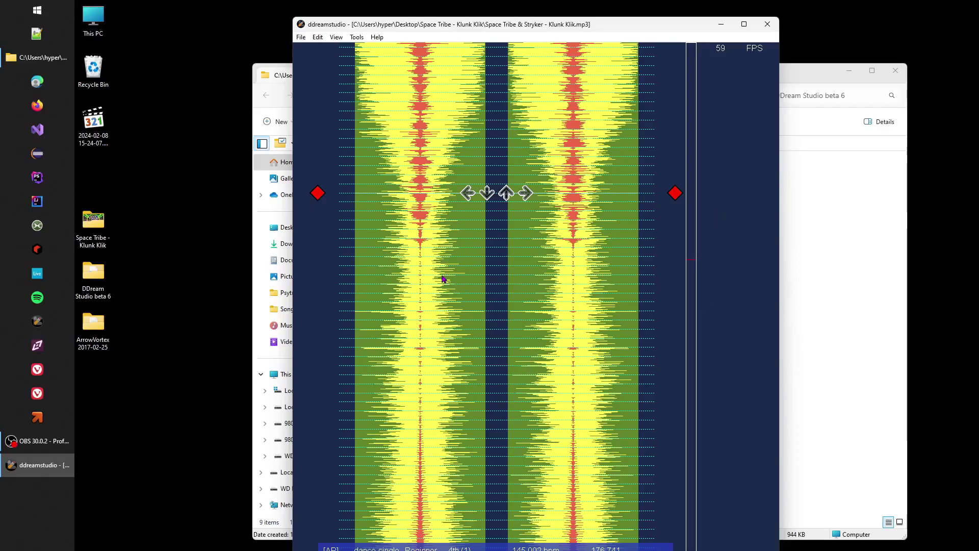
scroll(443, 278, "down", 6)
scroll(470, 264, "down", 18)
scroll(483, 364, "down", 4)
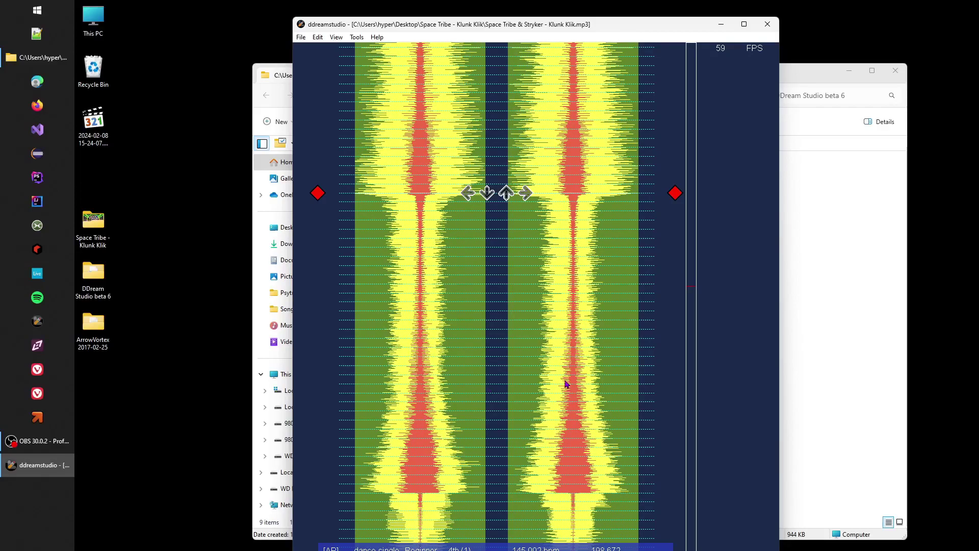
scroll(514, 311, "up", 12)
scroll(486, 281, "up", 20)
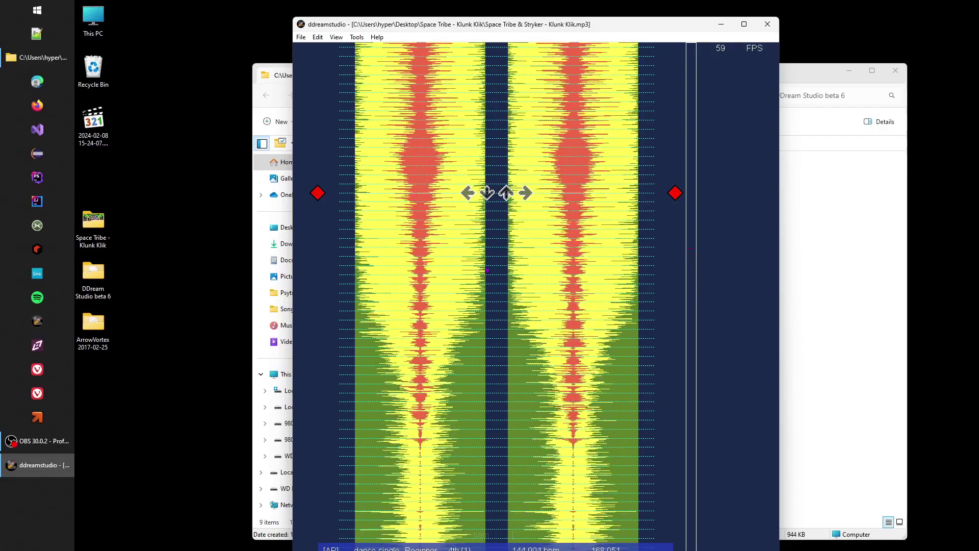
scroll(510, 303, "down", 2)
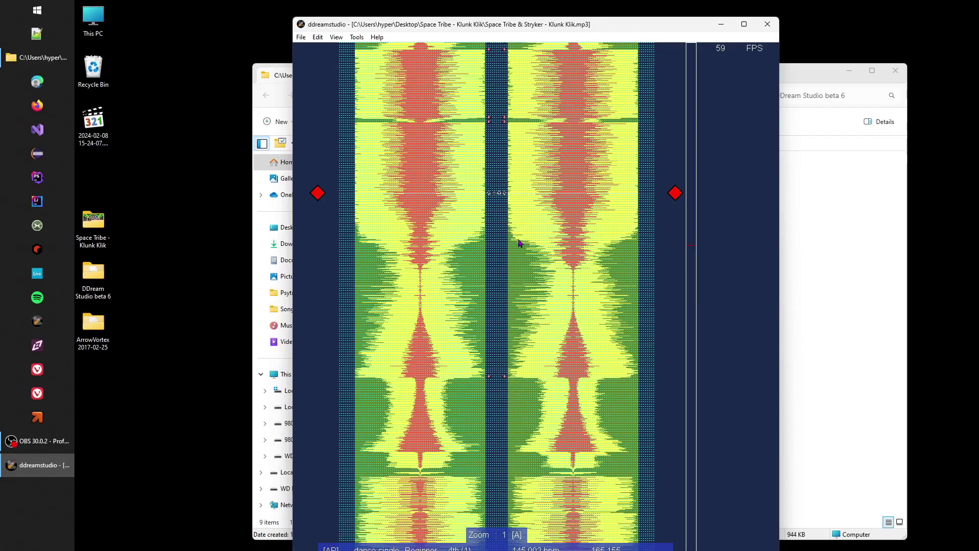
Place left and right arrow notes at 212.327 seconds, where the following build-up drops into the quiet break
scroll(519, 288, "down", 1)
scroll(499, 236, "down", 1)
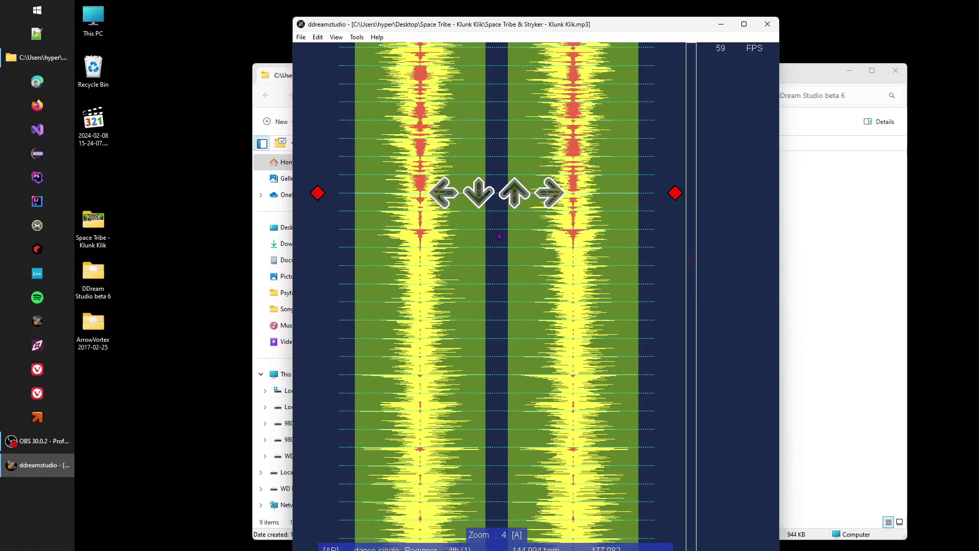
scroll(499, 236, "down", 1)
scroll(499, 235, "down", 1)
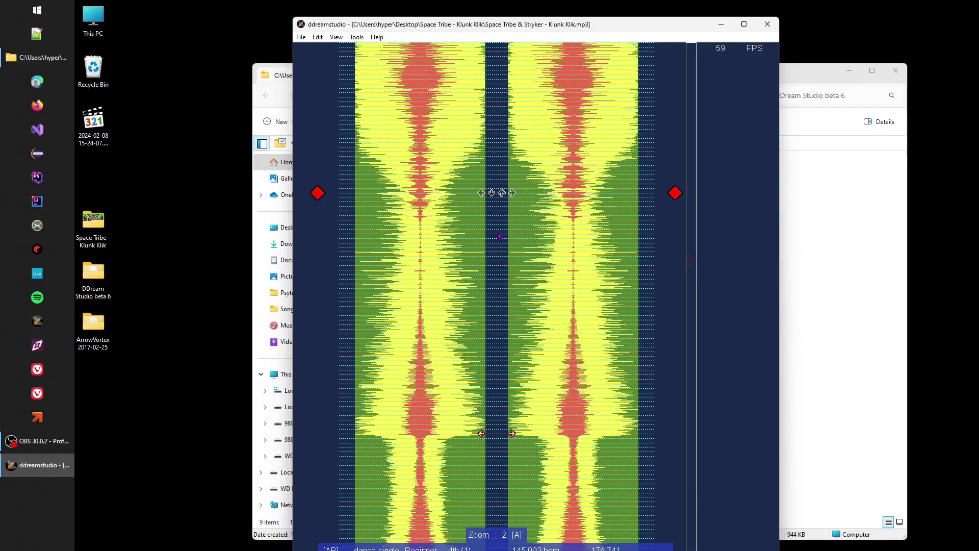
scroll(499, 236, "down", 1)
key("space")
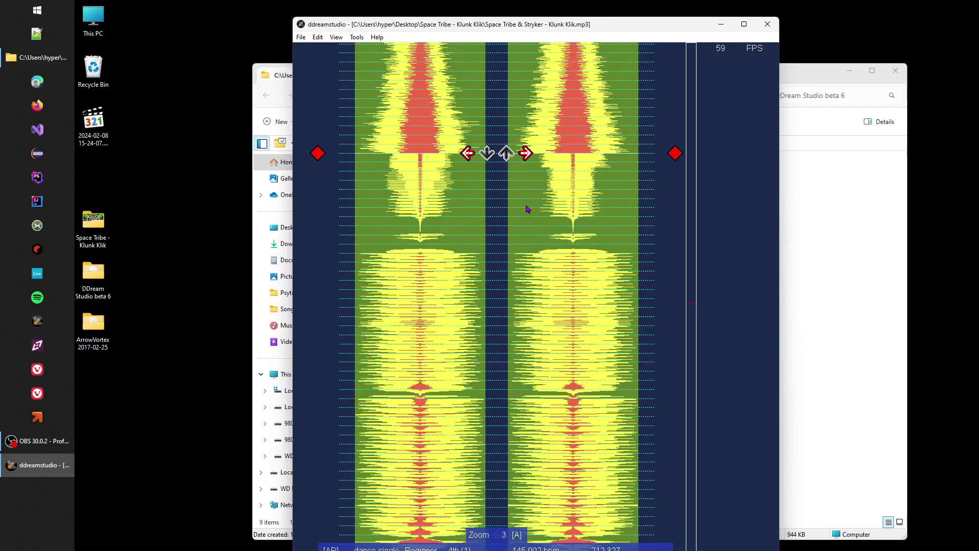
Place left and right arrow notes at 216.051 and 216.879 seconds, on the last short sound and where the waveform resumes
scroll(517, 209, "up", 2)
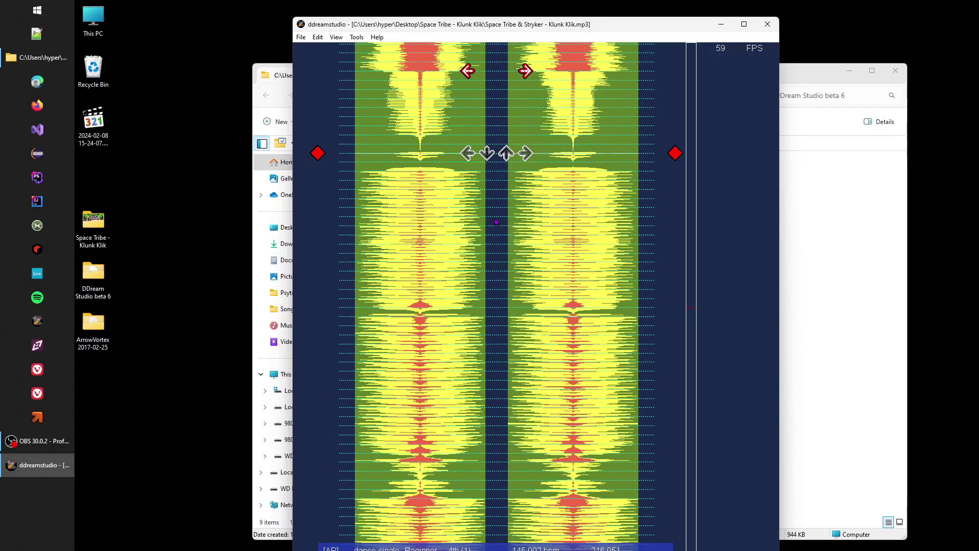
scroll(497, 221, "down", 1)
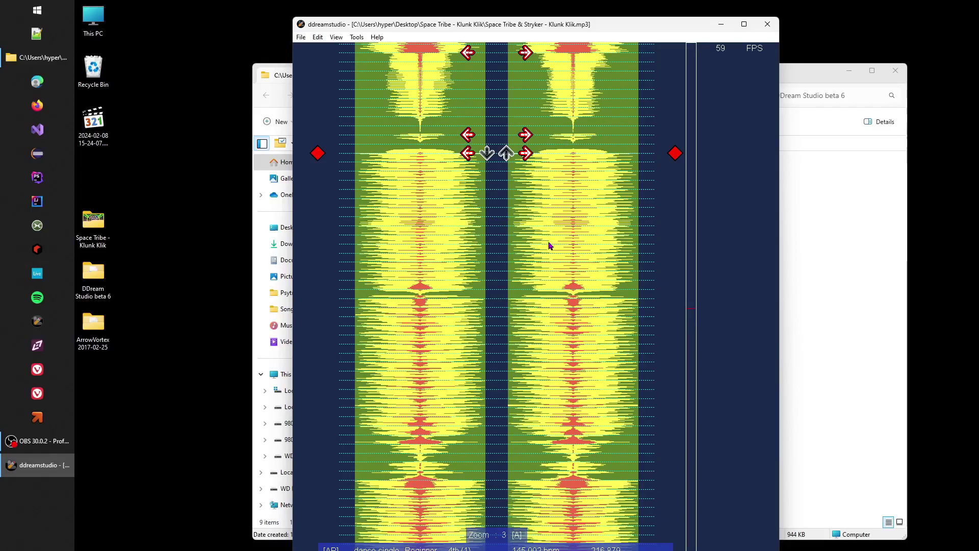
Place left and right arrow notes at about 245 seconds, on the last peak before the long quiet section, and play past them
key("p")
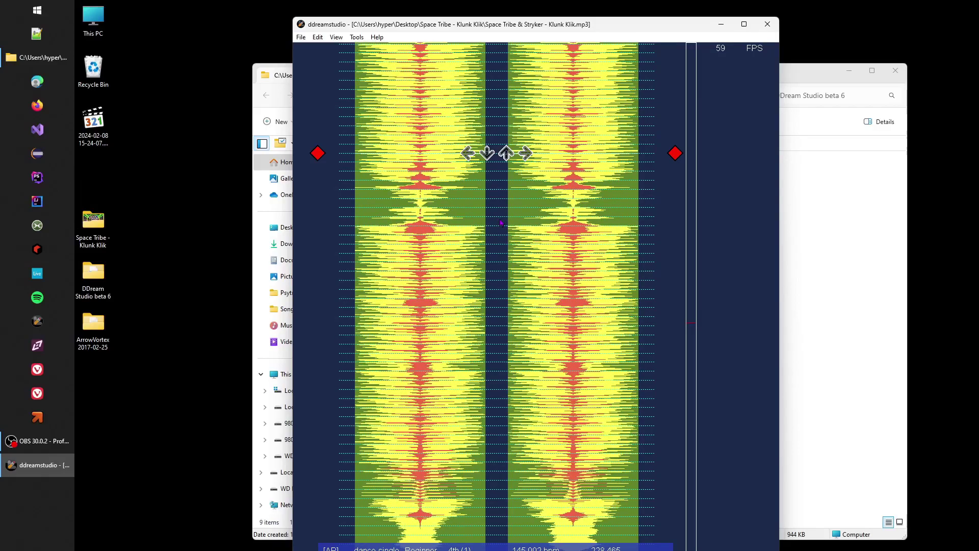
scroll(548, 341, "up", 1)
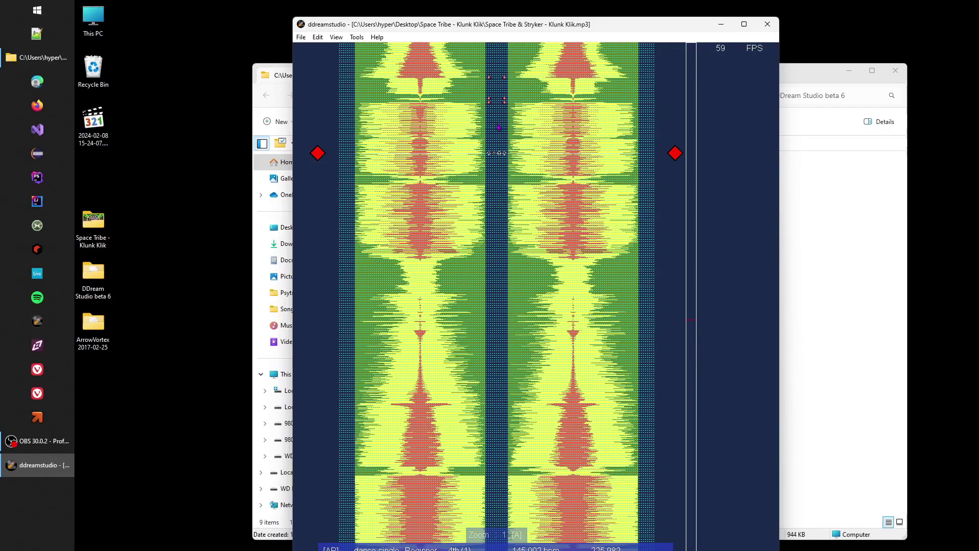
scroll(490, 149, "down", 5)
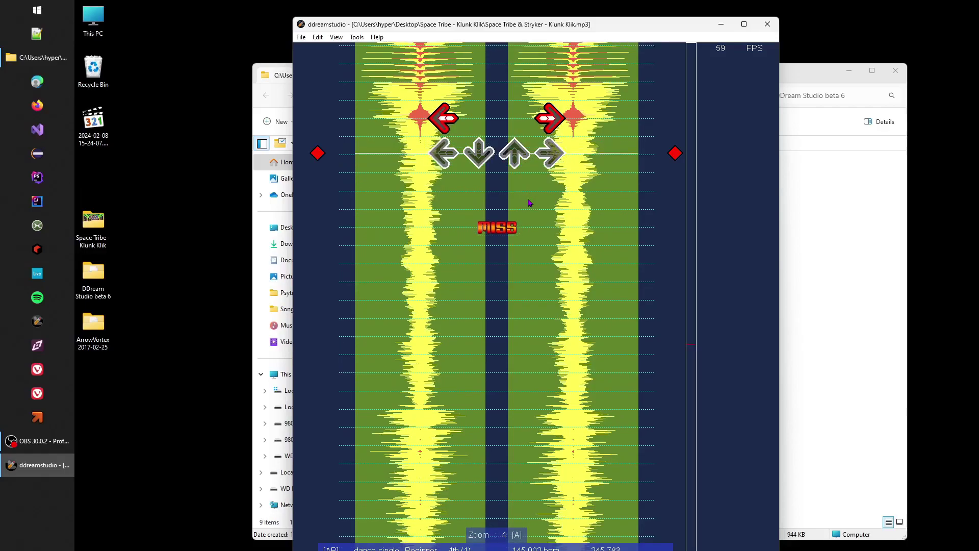
Place left and right arrow notes at 283.085 and 284.740 seconds, at the start and end of the waveform break
scroll(530, 203, "down", 1)
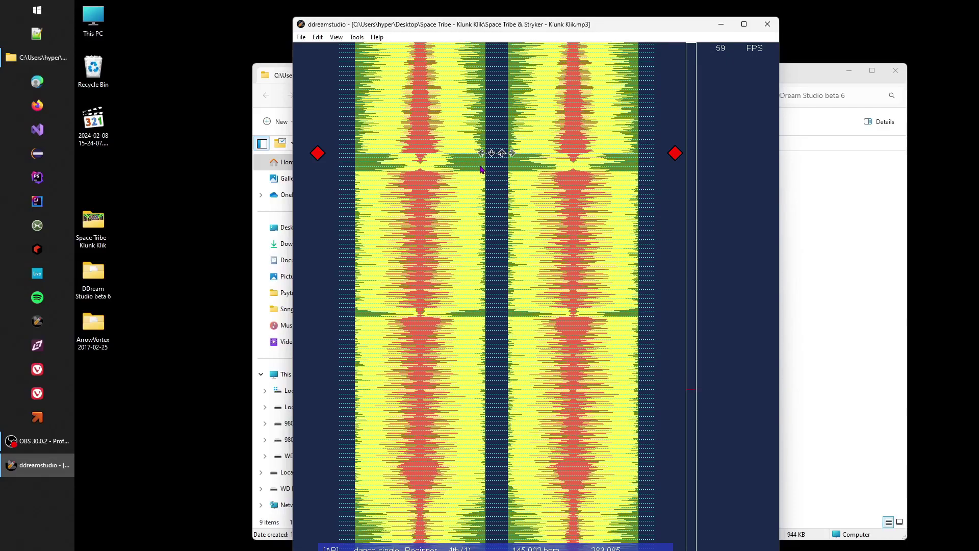
scroll(484, 167, "up", 2)
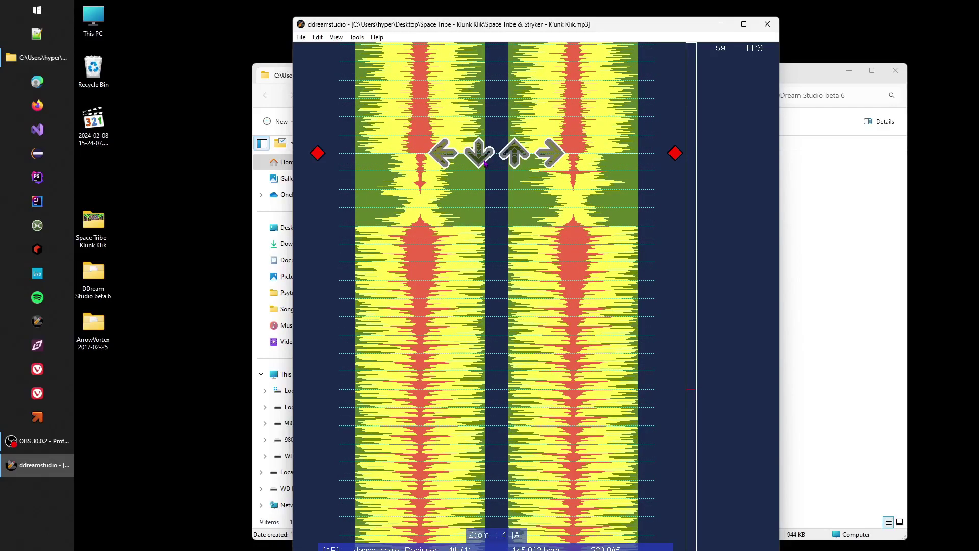
key("1")
key("4")
scroll(488, 161, "down", 1)
key("1")
key("4")
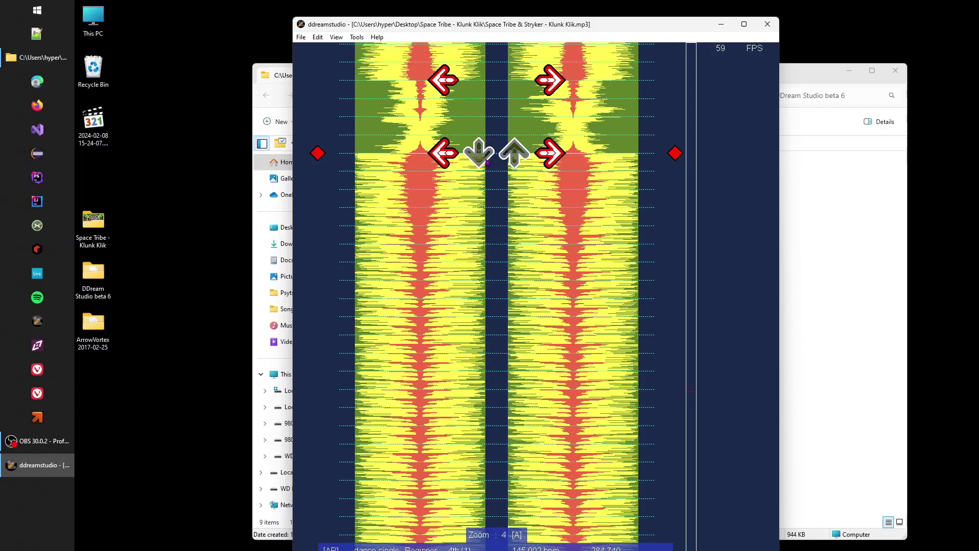
Place left and right arrow notes at 297.153 and 297.981 seconds, around the next short break
scroll(487, 162, "down", 3)
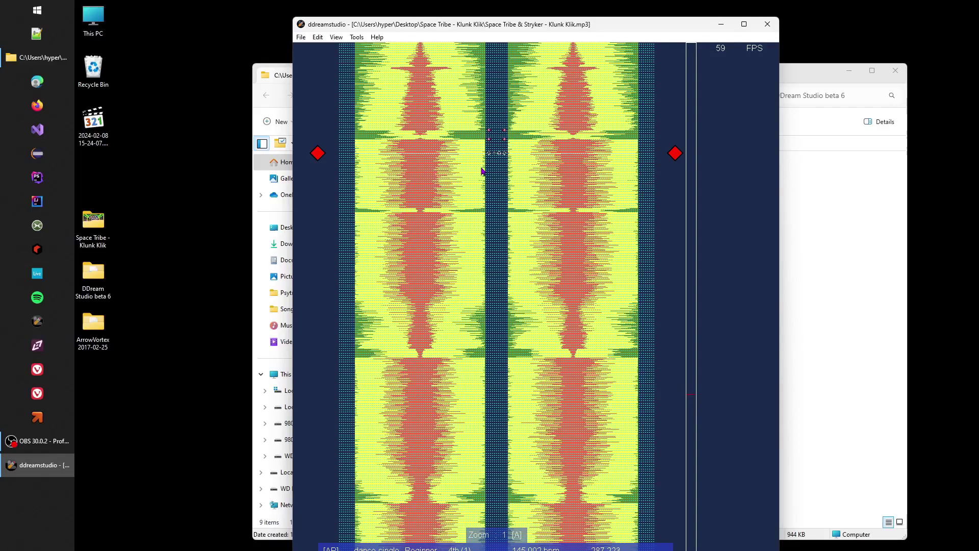
scroll(483, 172, "down", 1)
scroll(563, 158, "down", 1)
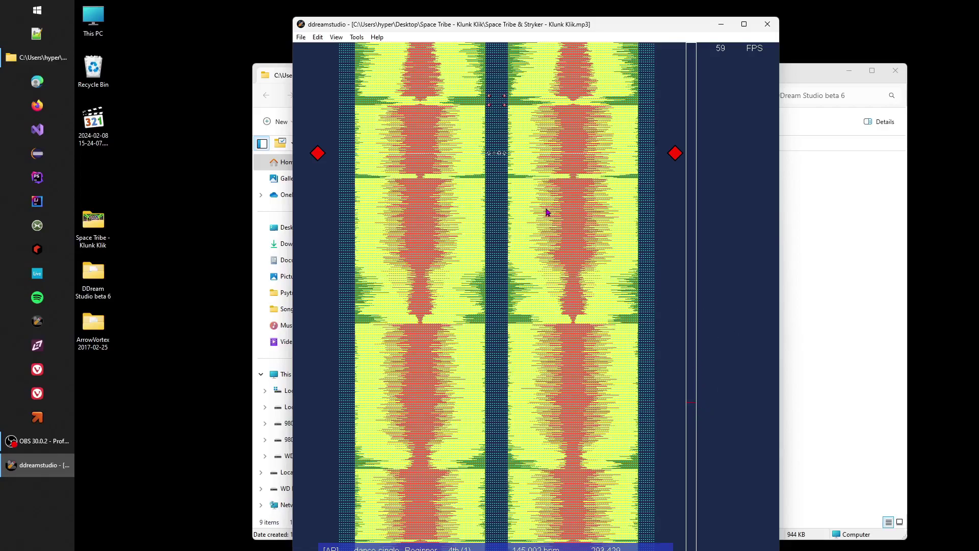
scroll(546, 214, "up", 1)
scroll(546, 229, "down", 1)
scroll(547, 206, "down", 1)
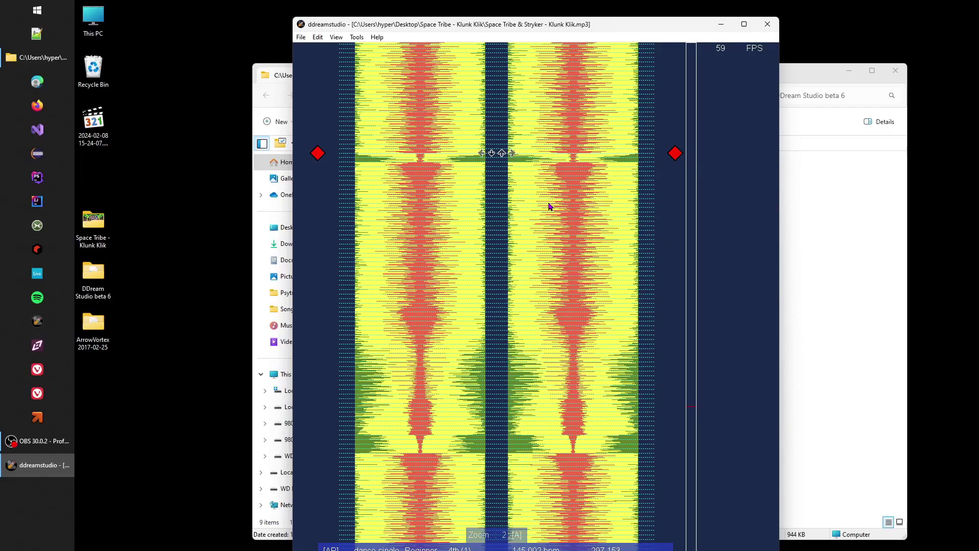
scroll(549, 206, "up", 2)
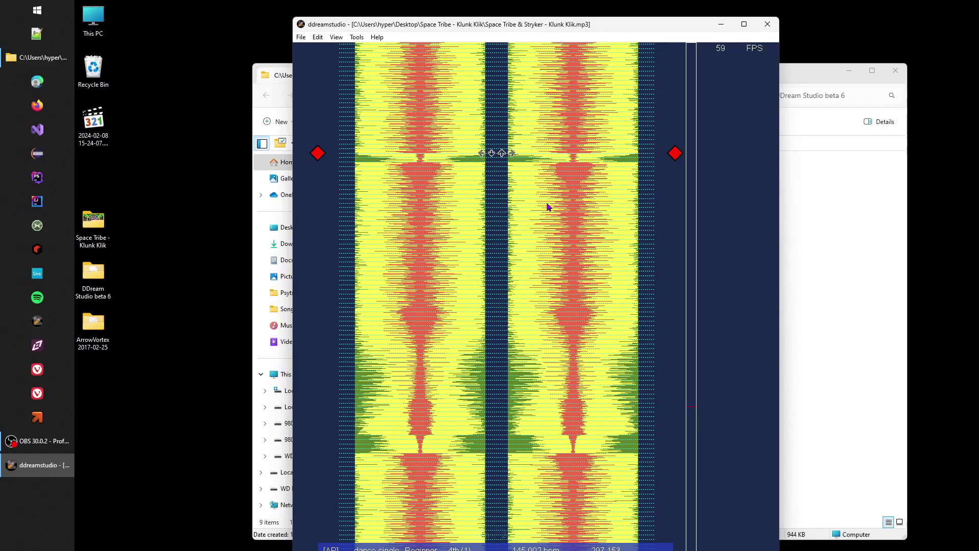
scroll(559, 194, "up", 1)
scroll(557, 192, "down", 1)
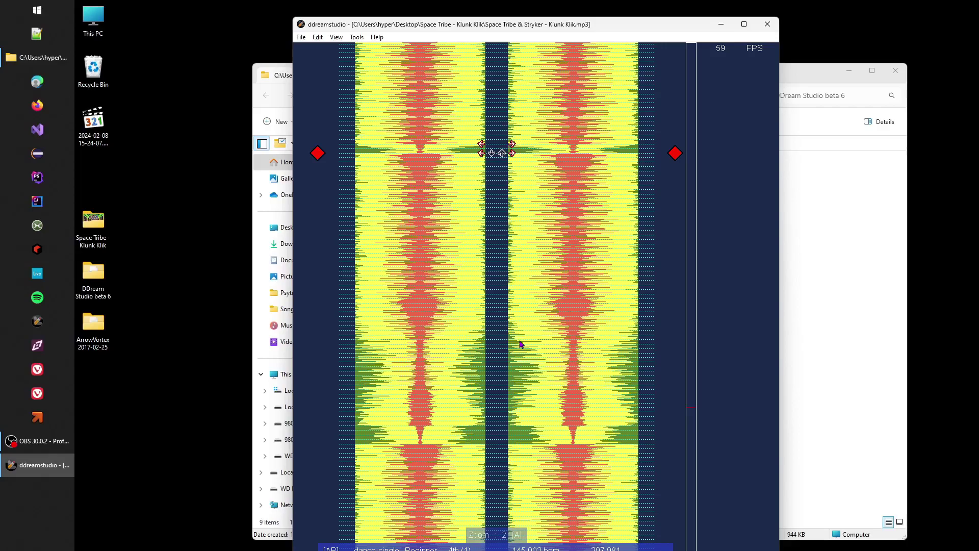
Place left and right arrow notes at 322.808 seconds, at the start of the next waveform break
scroll(519, 342, "down", 1)
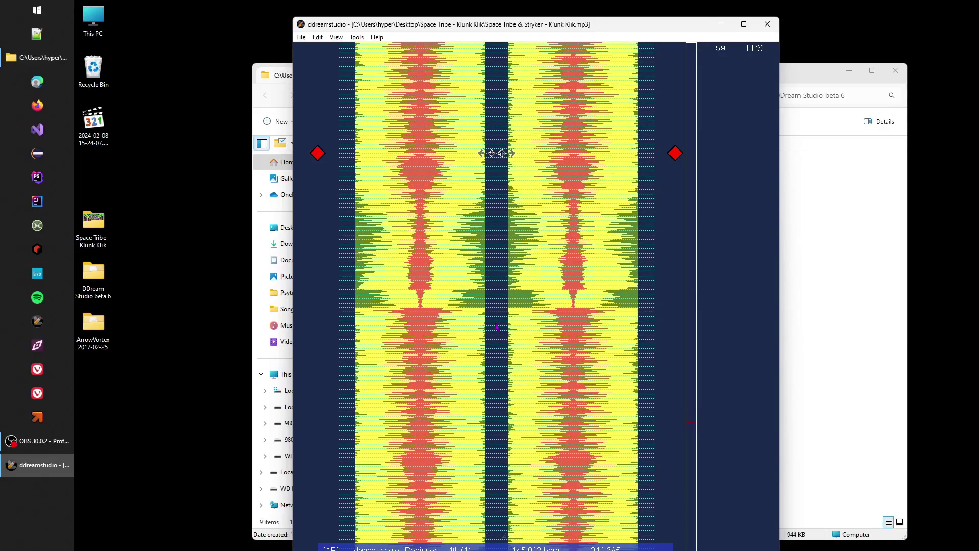
scroll(551, 130, "down", 1)
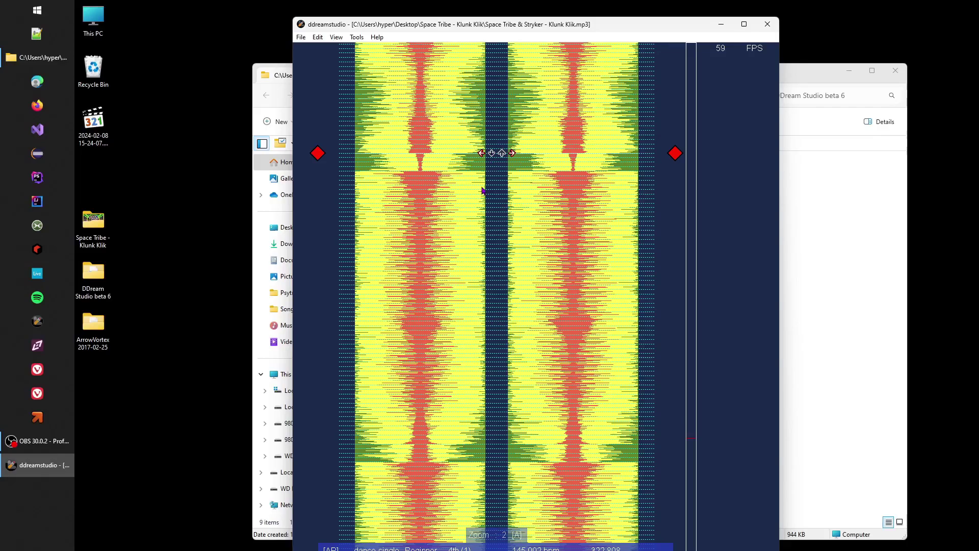
scroll(474, 187, "down", 1)
Place left and right arrow notes at 363.773 seconds and one beat further, around the very short break
scroll(473, 184, "down", 5)
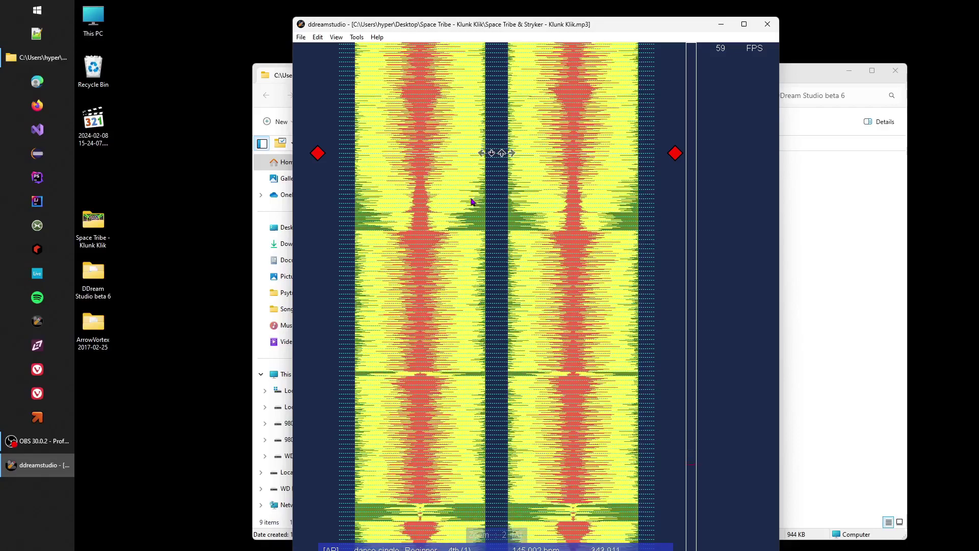
scroll(469, 203, "down", 5)
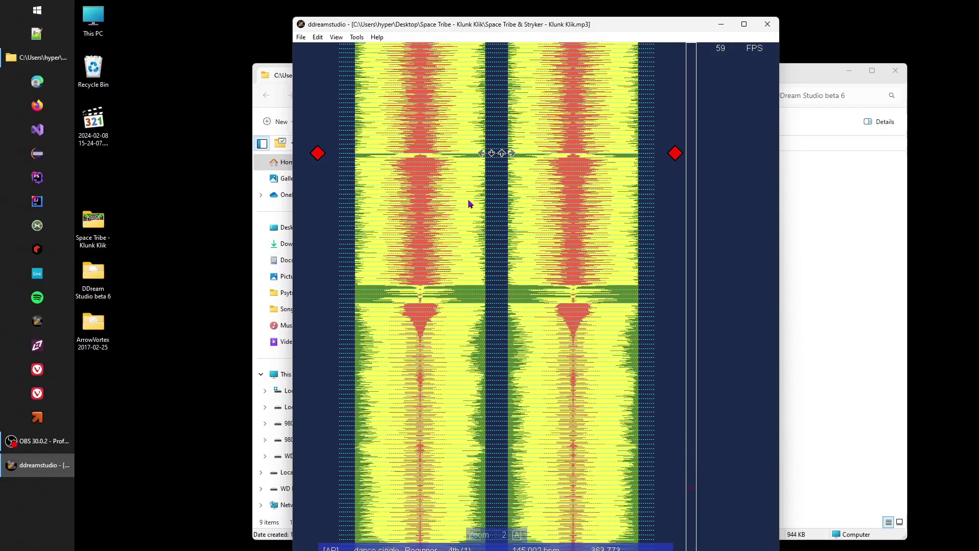
scroll(469, 204, "down", 3)
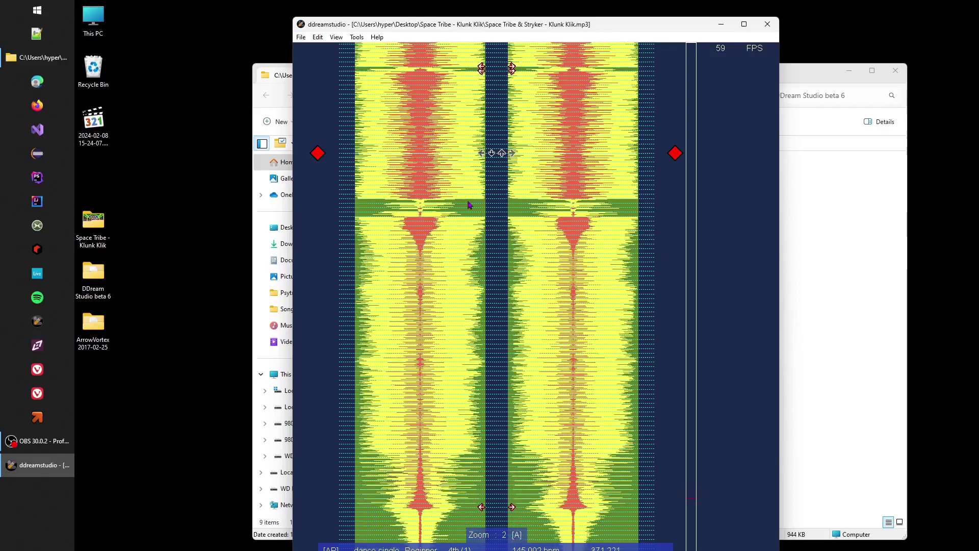
Place left and right arrow notes at the start of the following break and at its end, at 377.428 seconds
scroll(469, 204, "down", 1)
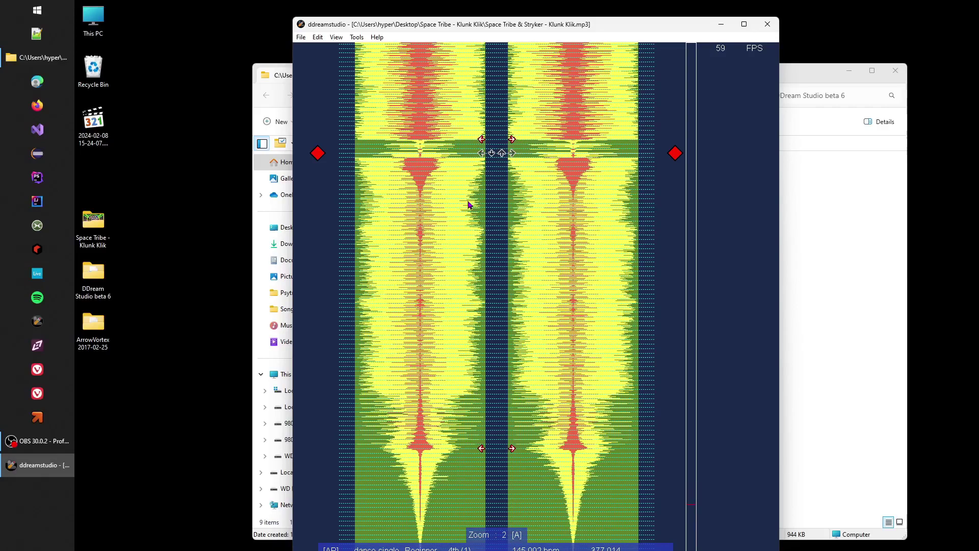
scroll(469, 203, "up", 1)
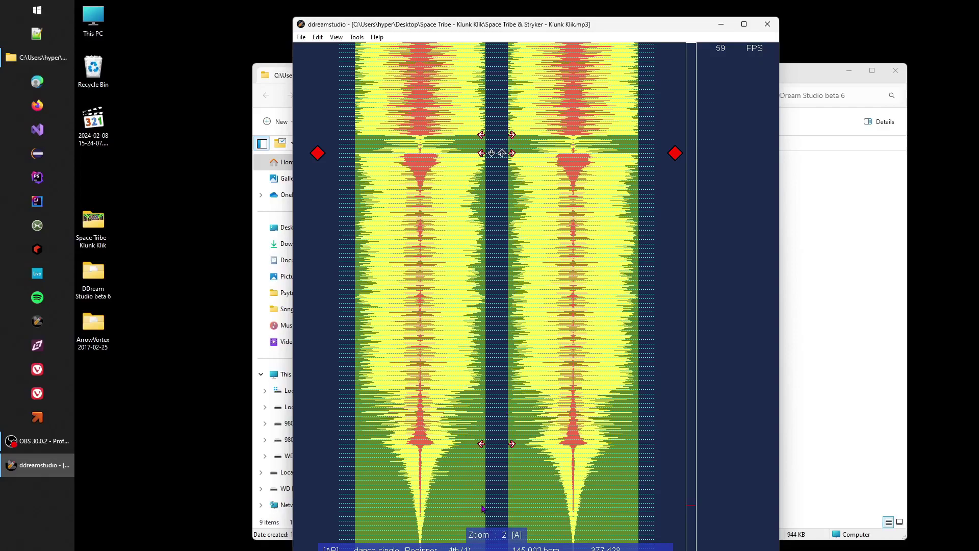
scroll(468, 220, "up", 1)
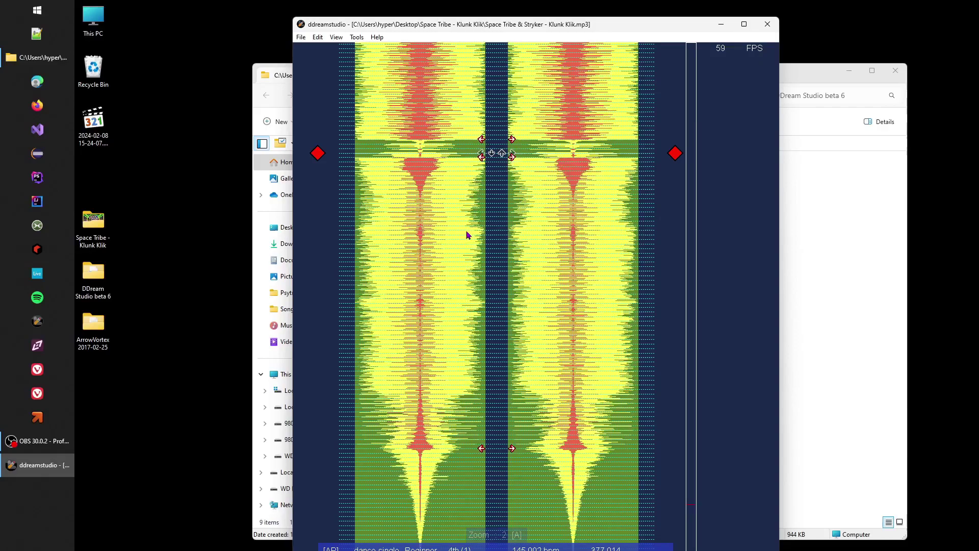
Play back the breaks near 377 and 364 seconds to check that the arrow notes line up with the waveform
scroll(510, 214, "up", 3)
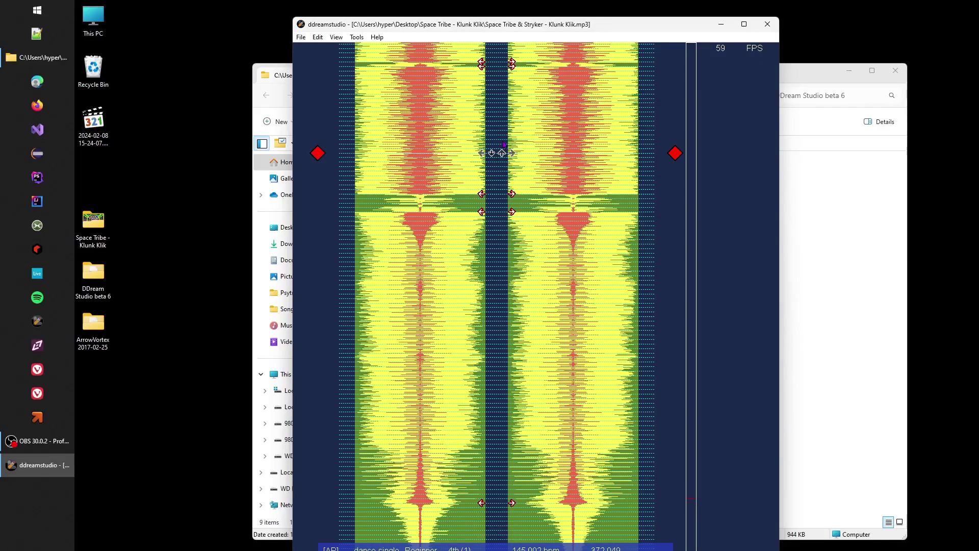
scroll(520, 217, "up", 1)
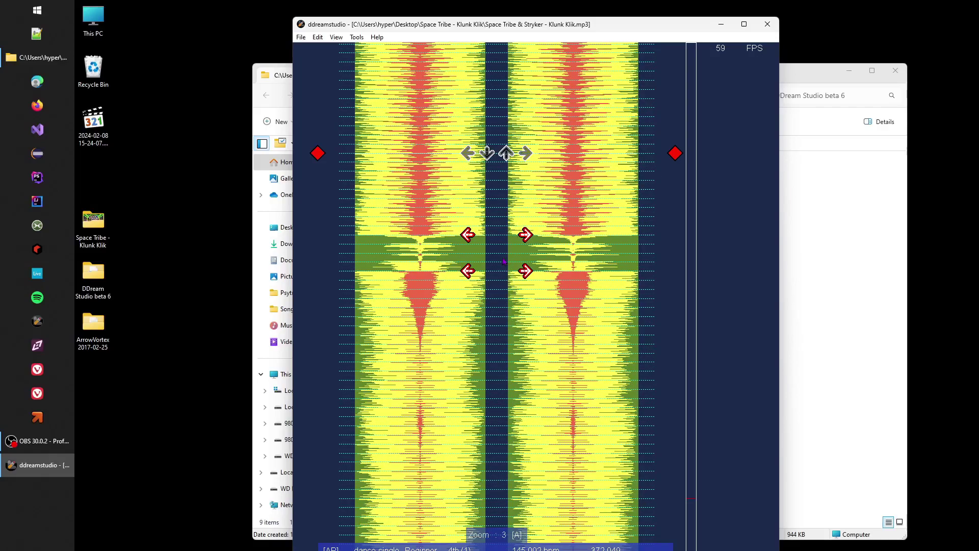
scroll(504, 232, "up", 1)
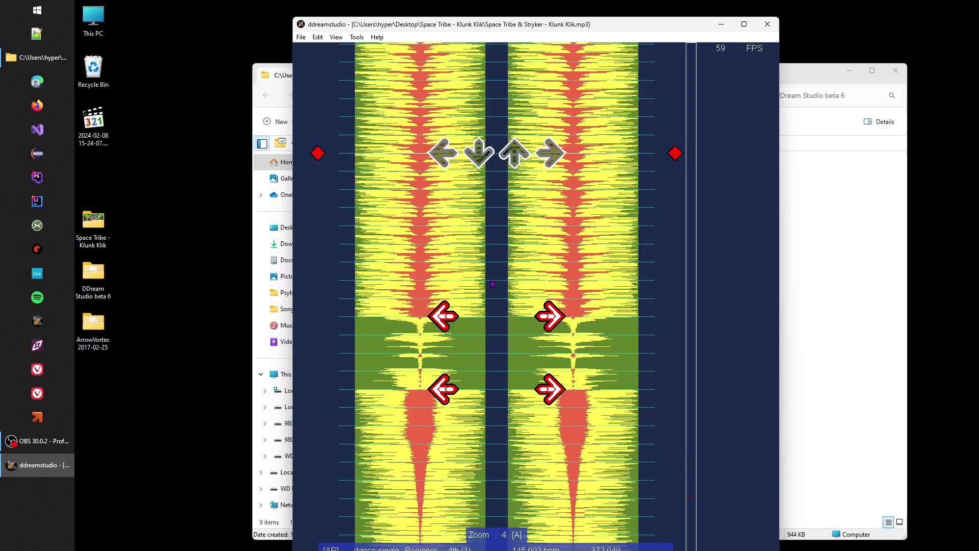
key("space")
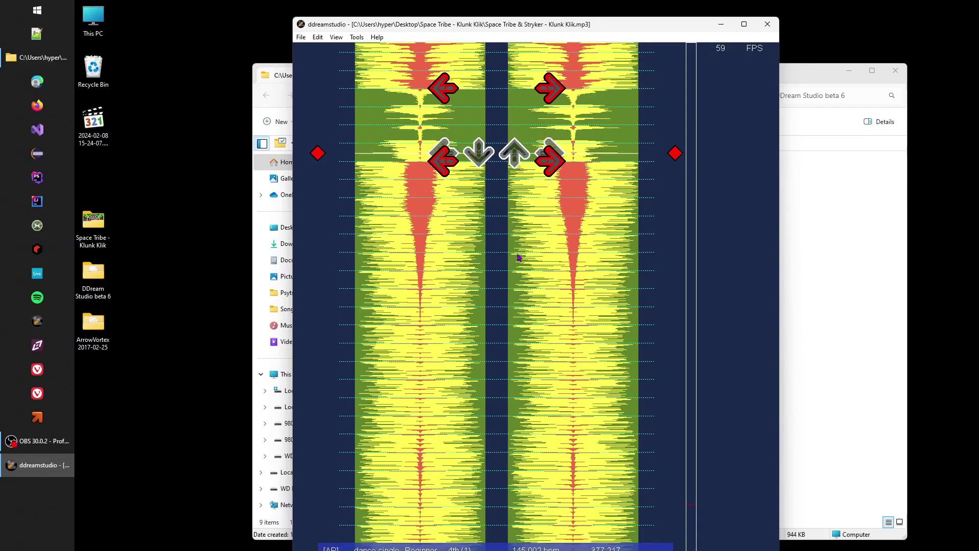
scroll(524, 251, "up", 4)
scroll(524, 251, "up", 5)
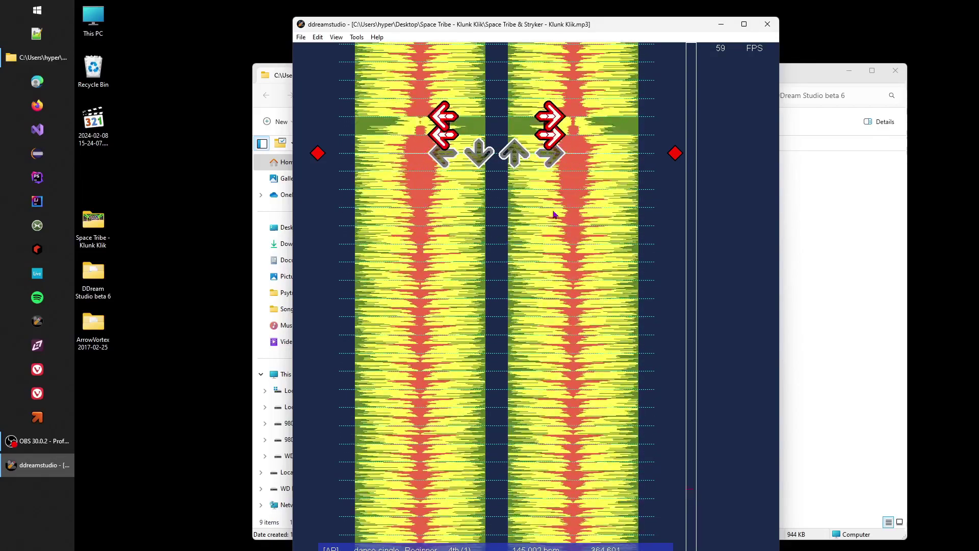
scroll(482, 323, "up", 2)
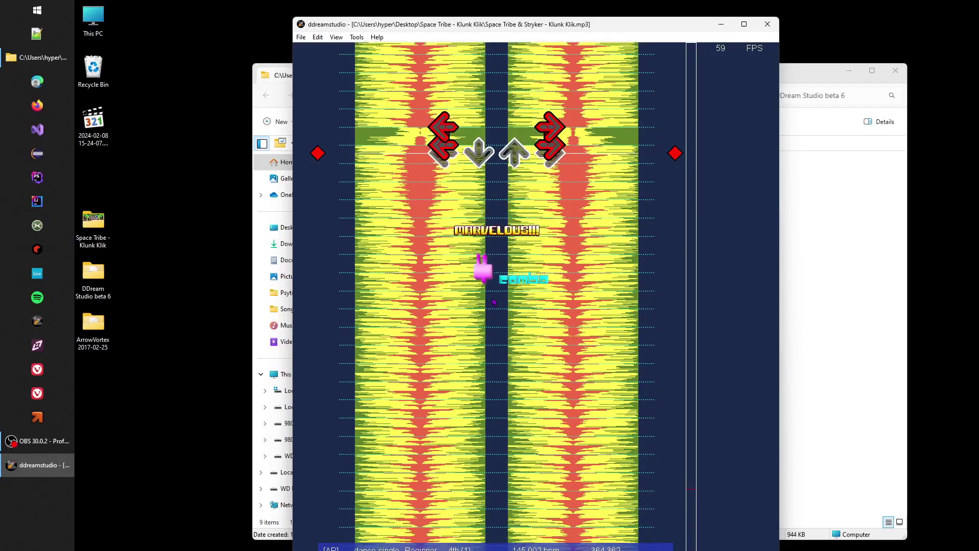
Replace the left and right arrow notes at 322.808 seconds with left and right hold notes extending to 324.050 seconds
scroll(479, 328, "up", 2)
scroll(478, 329, "up", 3)
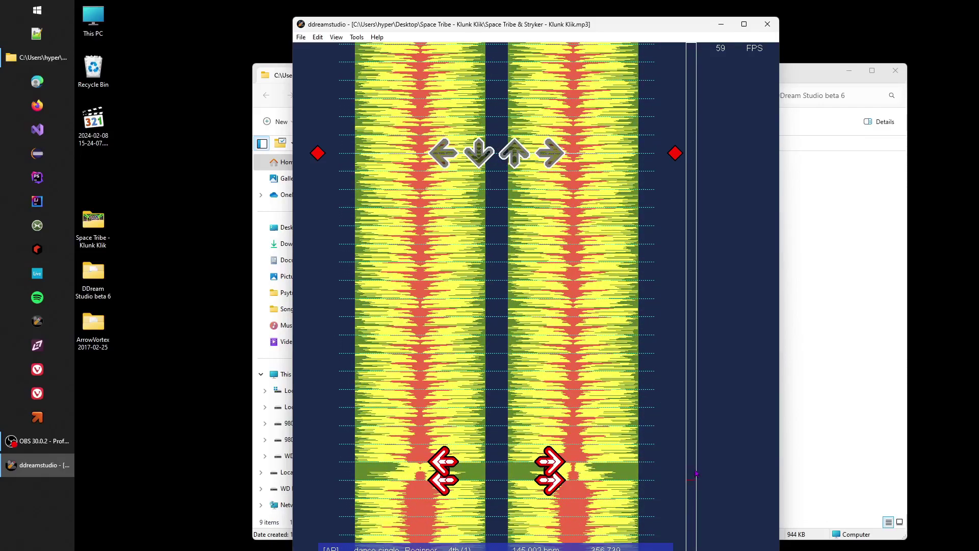
scroll(478, 329, "up", 10)
scroll(399, 272, "up", 1)
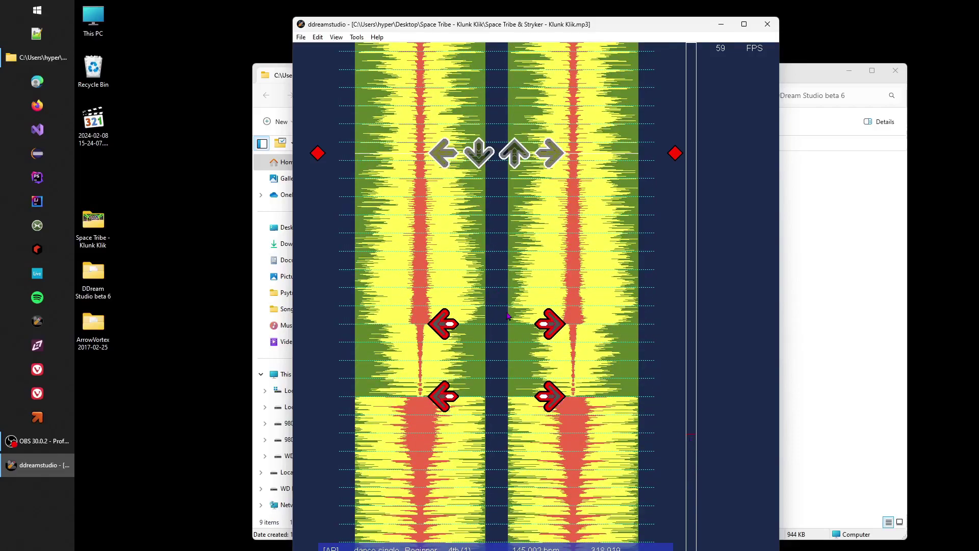
scroll(540, 326, "down", 1)
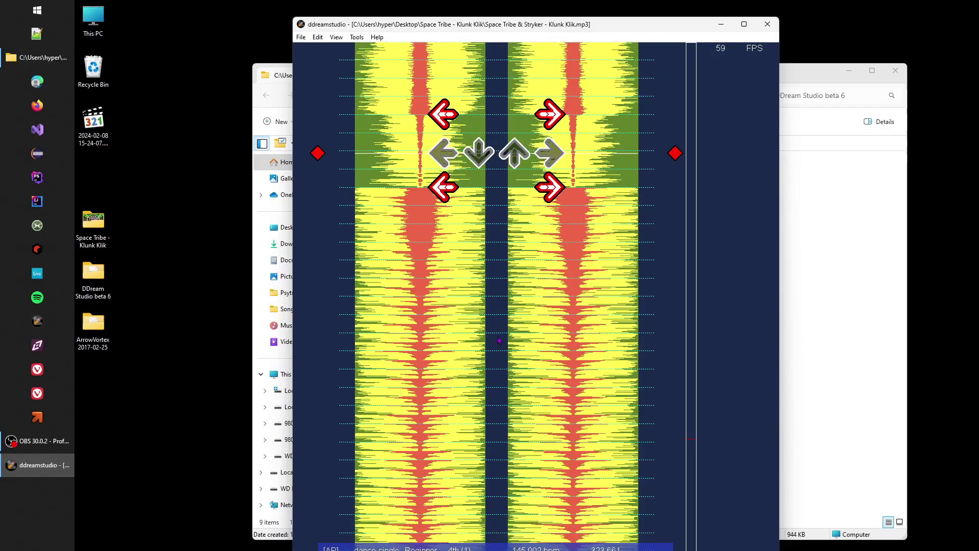
key("space")
scroll(504, 228, "up", 1)
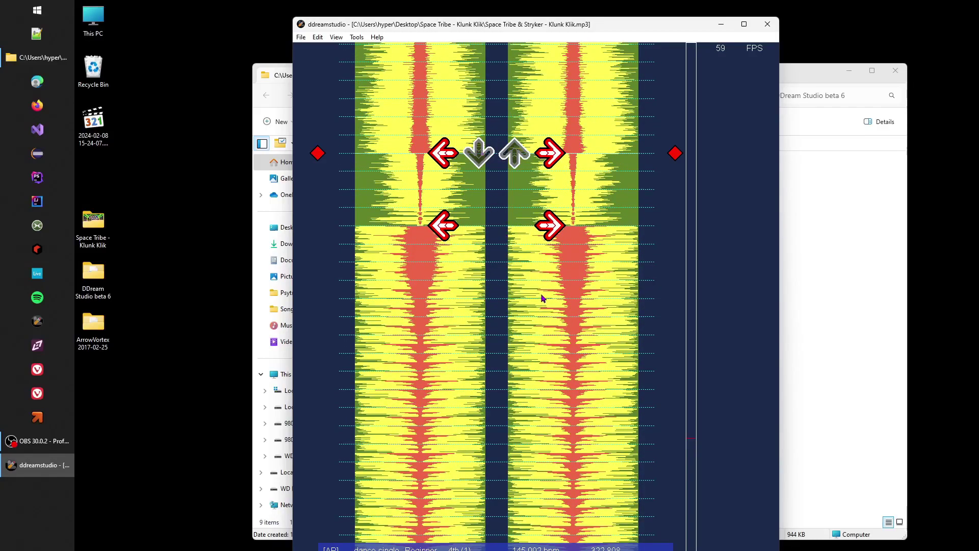
scroll(510, 144, "up", 1)
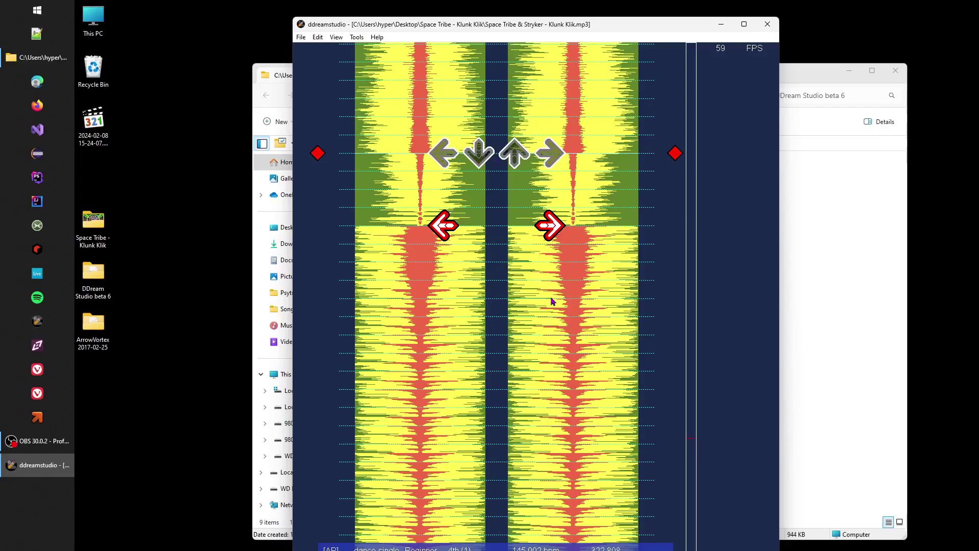
key("1")
key("4")
scroll(551, 302, "down", 1)
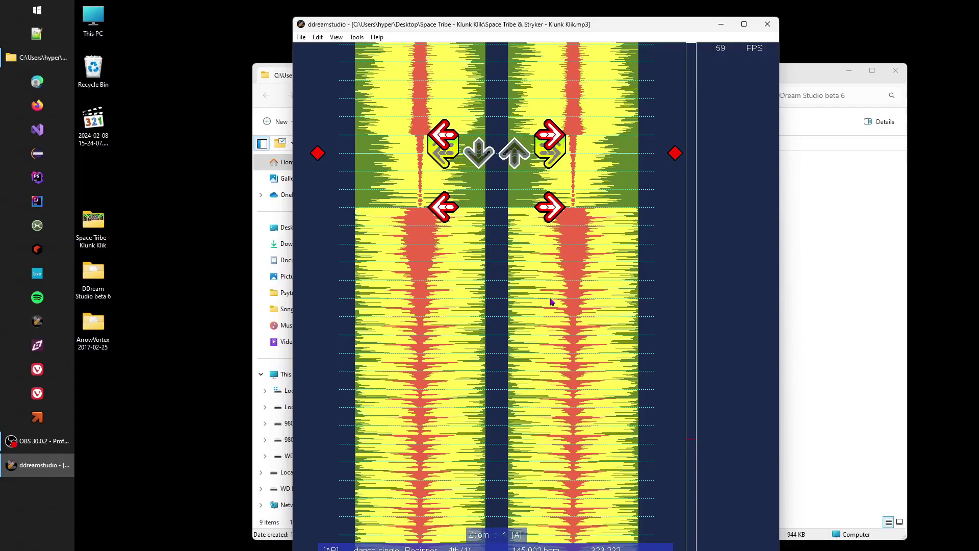
scroll(550, 302, "down", 1)
scroll(550, 301, "down", 1)
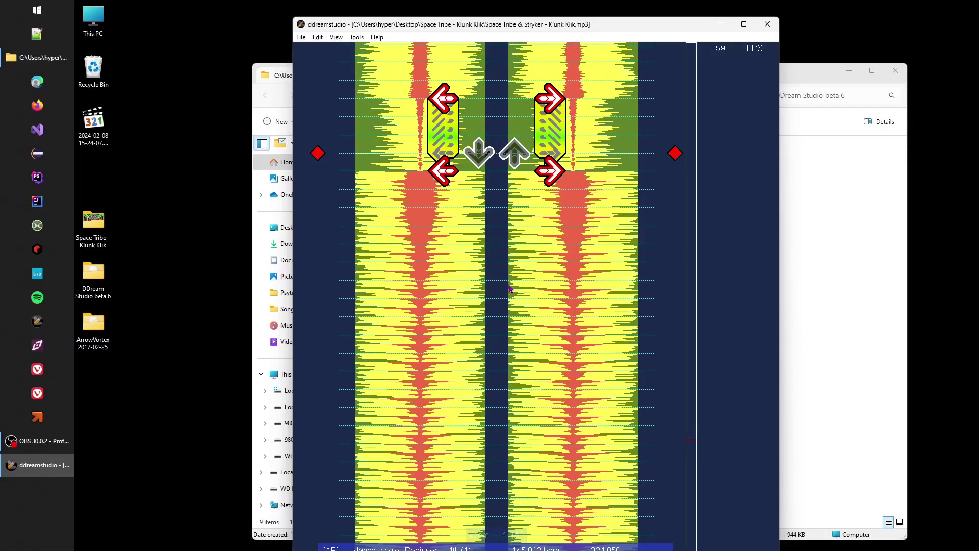
Play back the section from 321.567 seconds to check the left and right hold notes against the waveform break
scroll(512, 286, "up", 3)
scroll(513, 284, "up", 1)
scroll(512, 283, "down", 1)
scroll(513, 282, "up", 2)
scroll(515, 278, "down", 1)
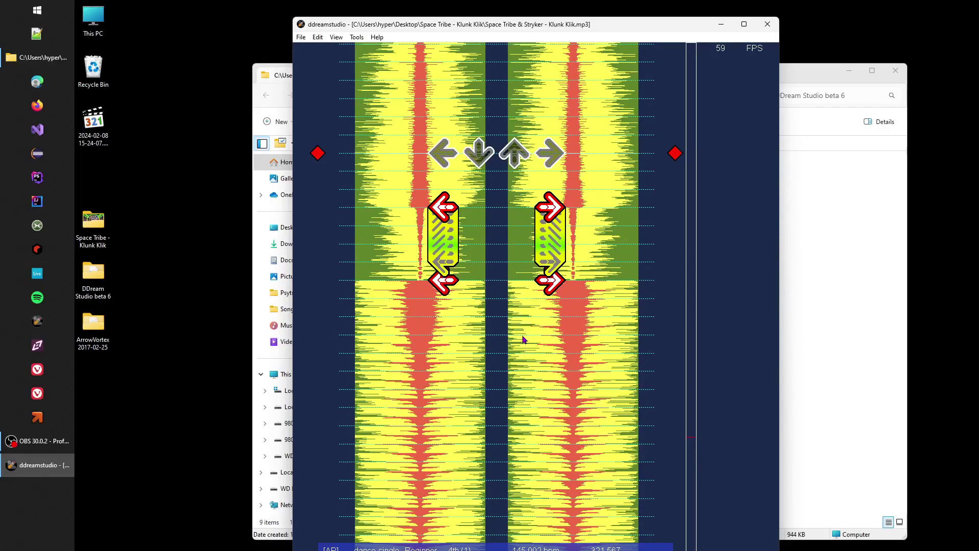
key("space")
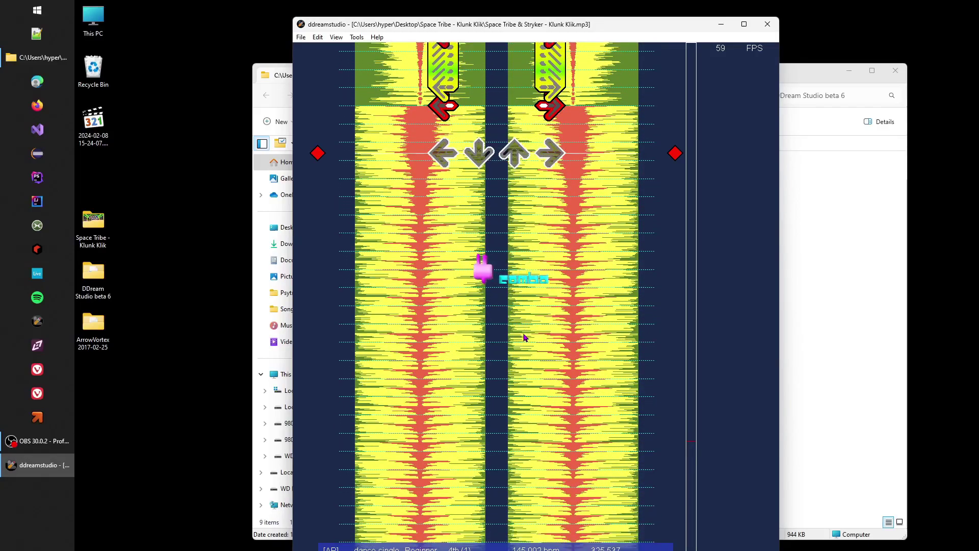
key("space")
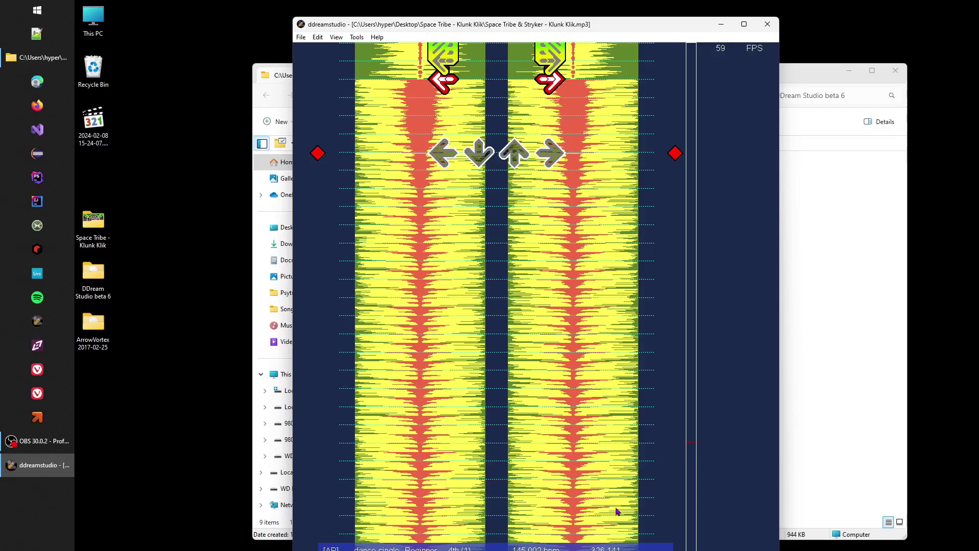
scroll(555, 271, "down", 3)
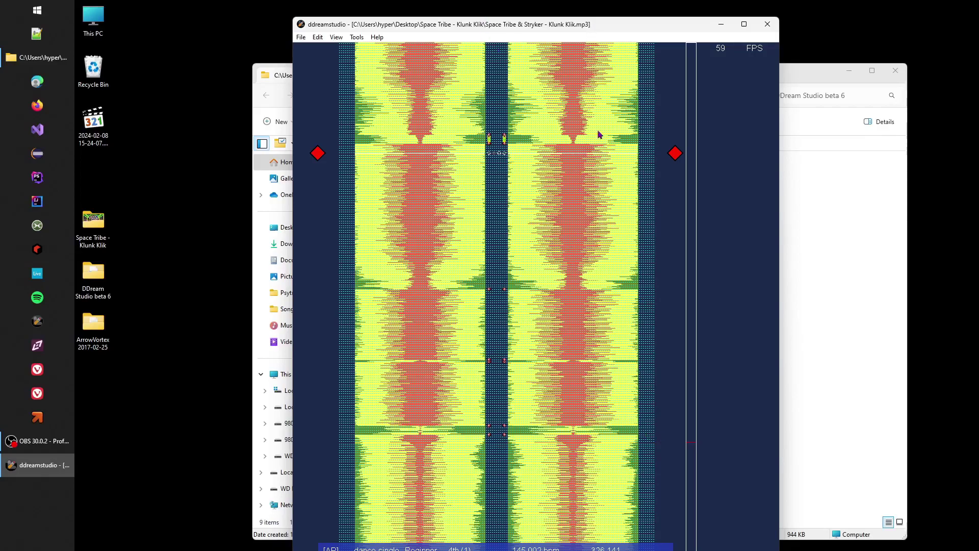
scroll(540, 194, "up", 1)
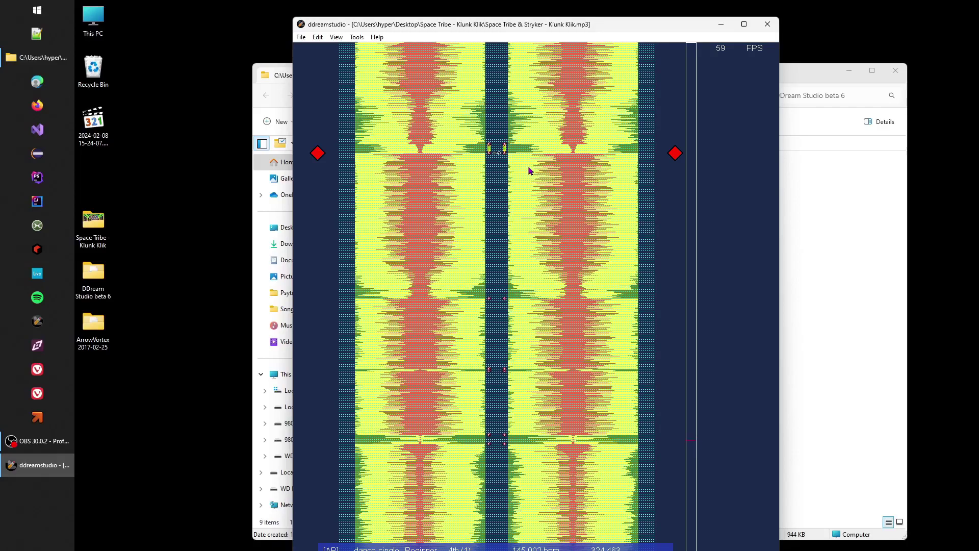
Open the song properties and set the song title to Klunk Klik
left_click(301, 37)
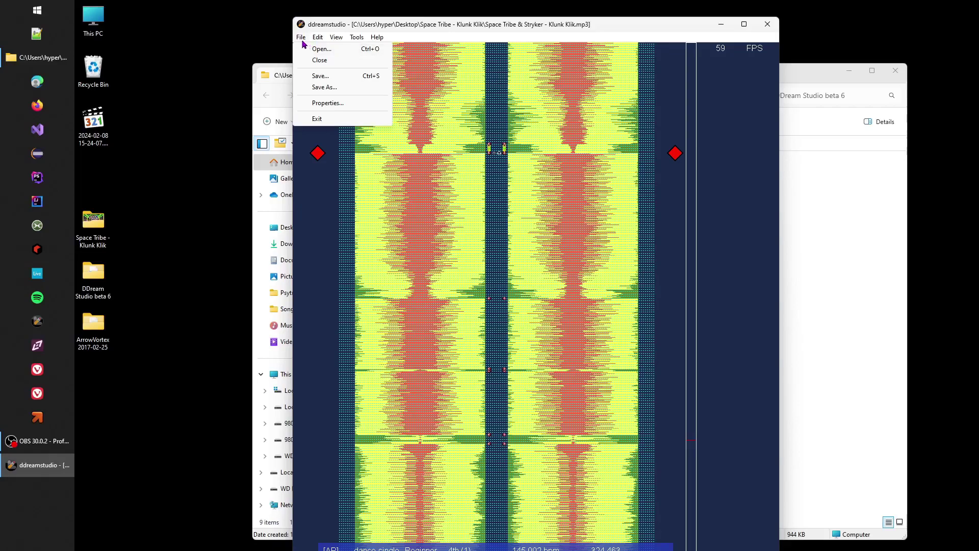
left_click(323, 104)
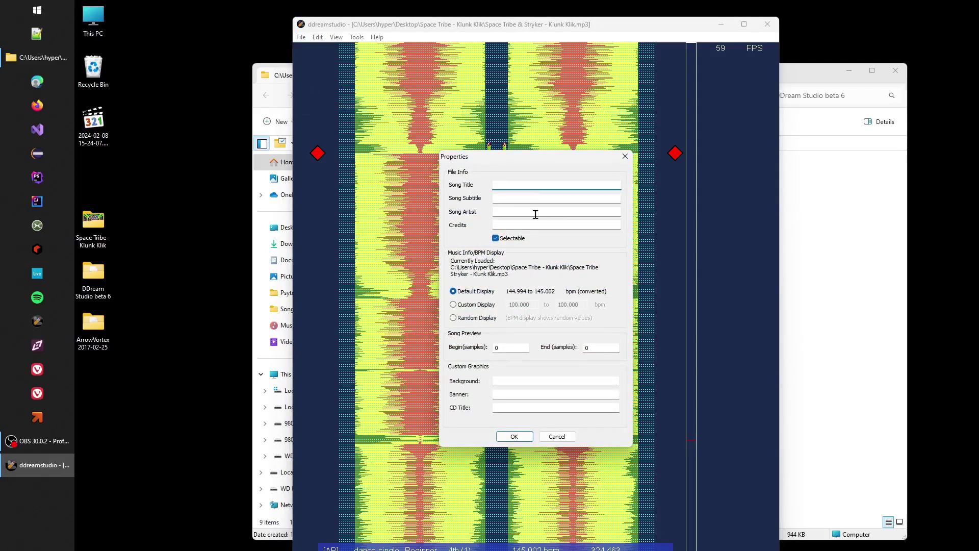
type("Klunk Klic")
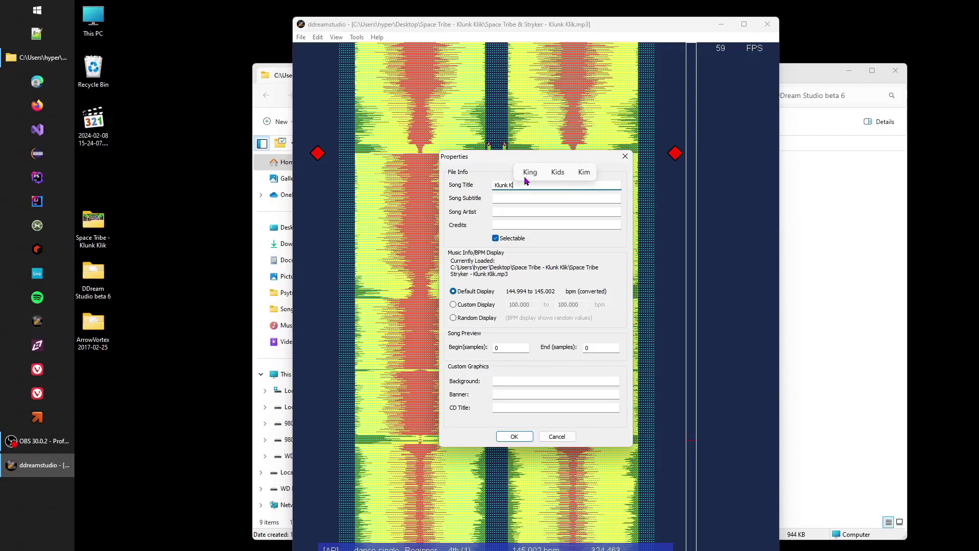
key("BackSpace")
type("k")
Set the song artist to Space Tribe & Stryker in the song properties
key("Tab")
key("Tab")
type("Space")
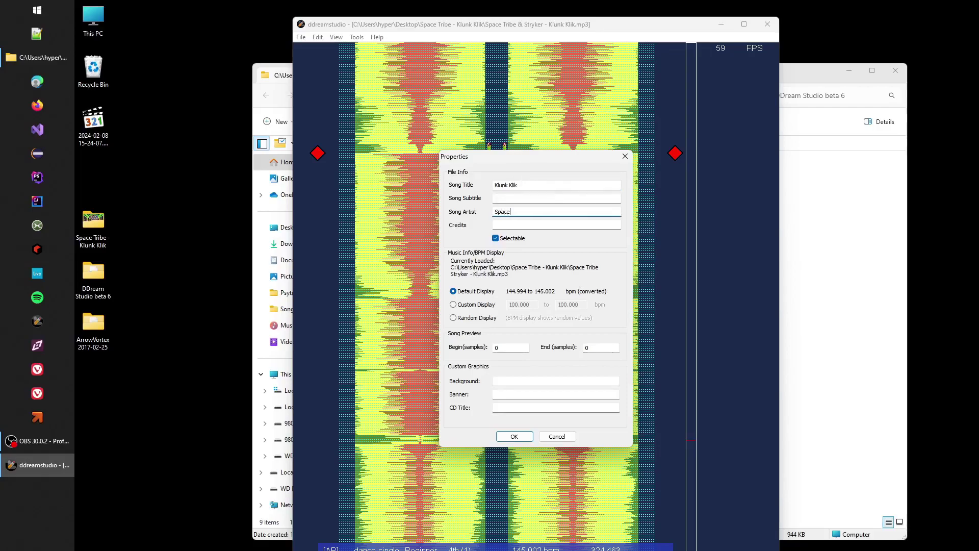
type(" TRibe & Strky")
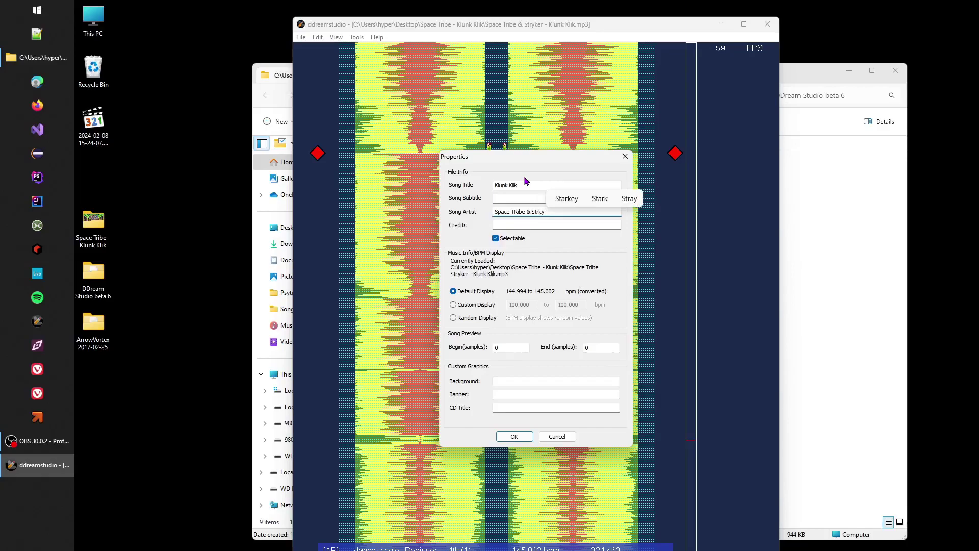
key("BackSpace")
key("BackSpace")
type("yker")
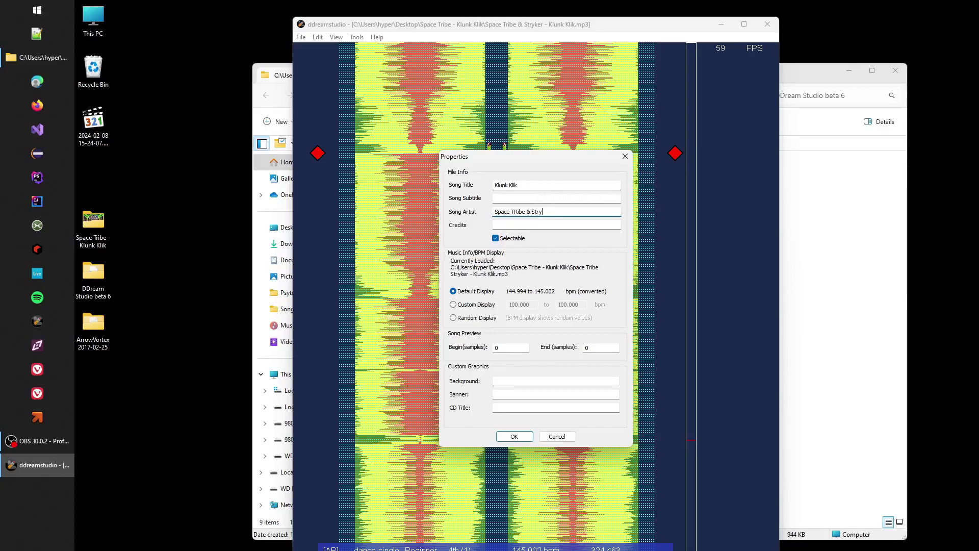
left_click(516, 211)
key("BackSpace")
type("r")
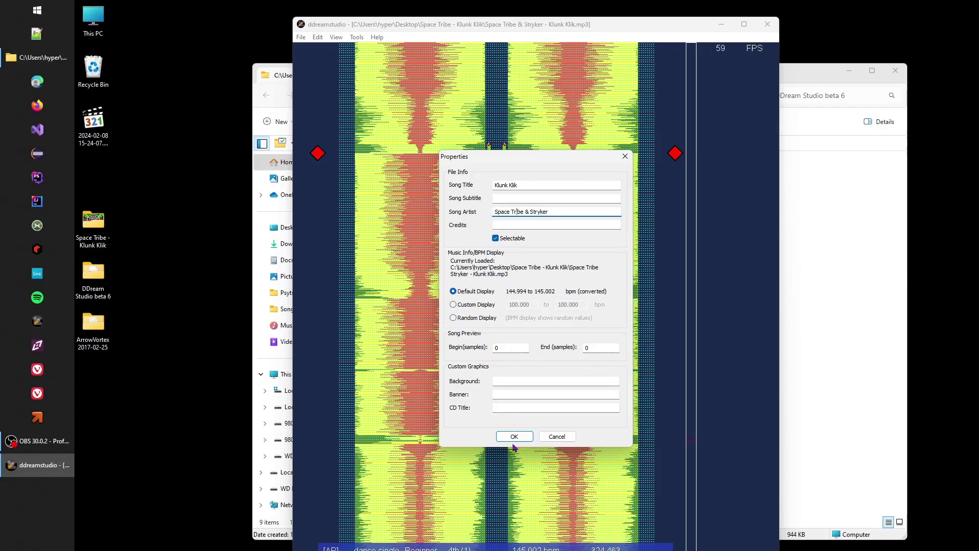
Open Space Tribe & Stryker - Klunk Klik.mp3 from the desktop folder Space Tribe - Klunk Klik in MPC-HC
left_click(506, 381)
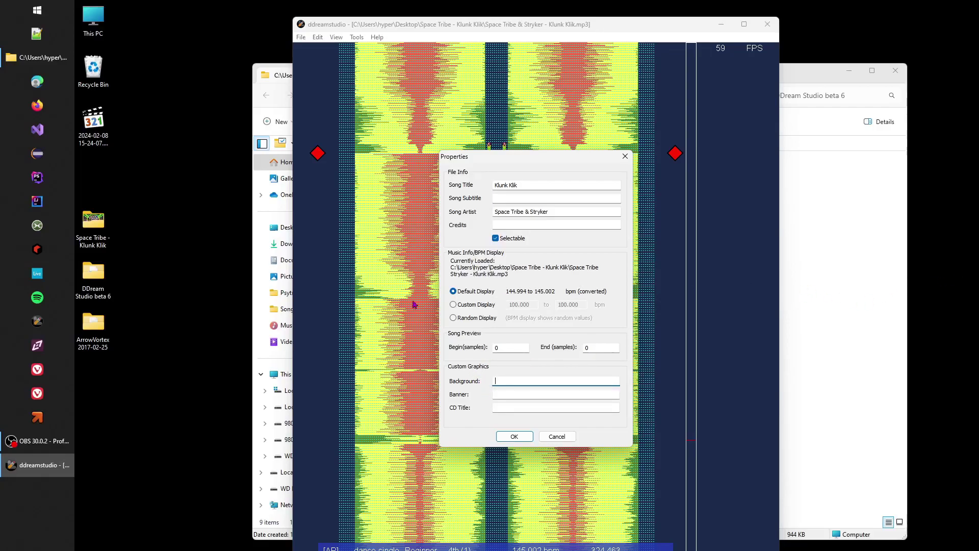
double_click(93, 220)
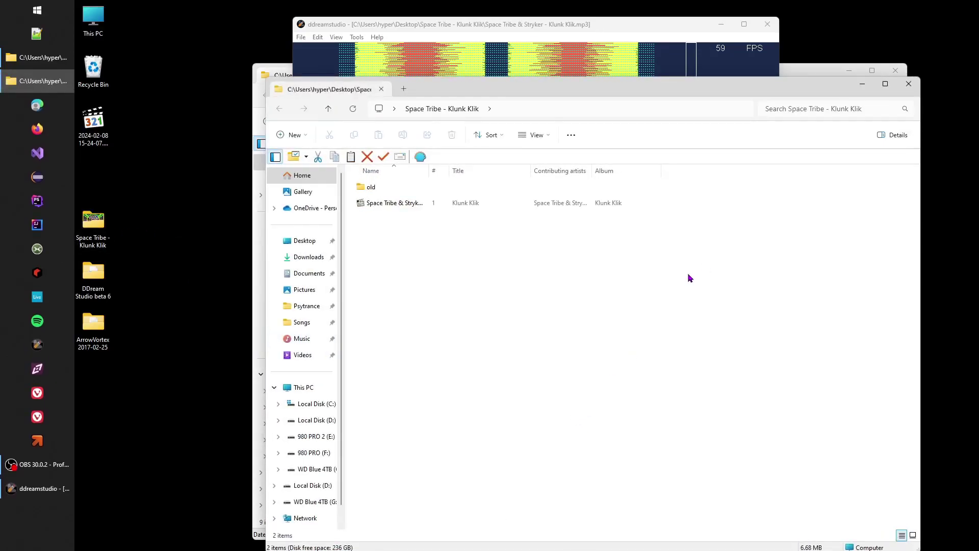
left_click_drag(478, 98, 591, 129)
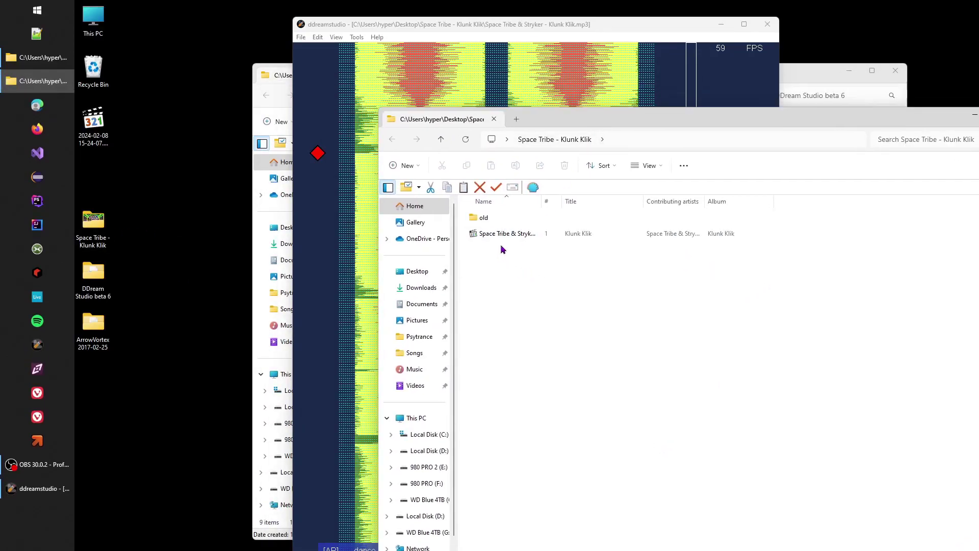
left_click(477, 237)
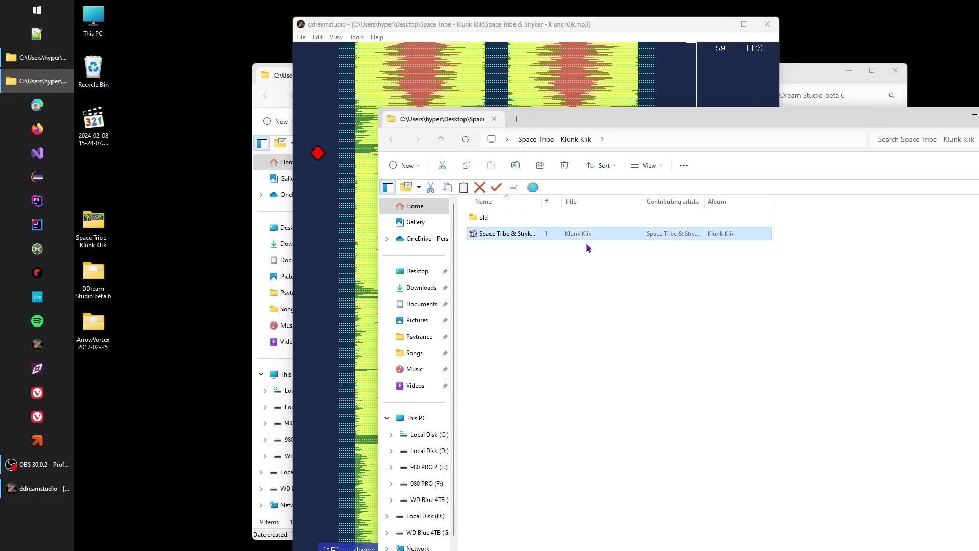
right_click(477, 237)
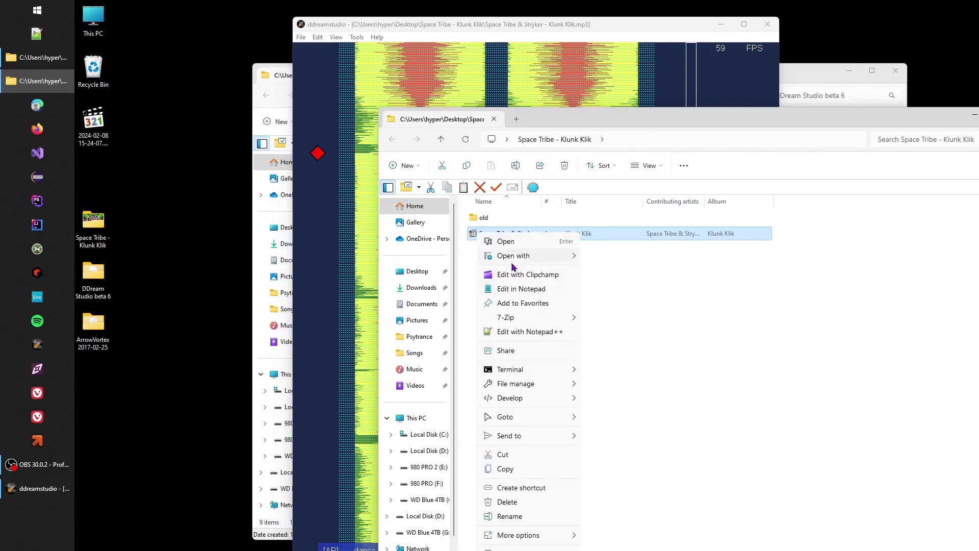
mouse_move(531, 255)
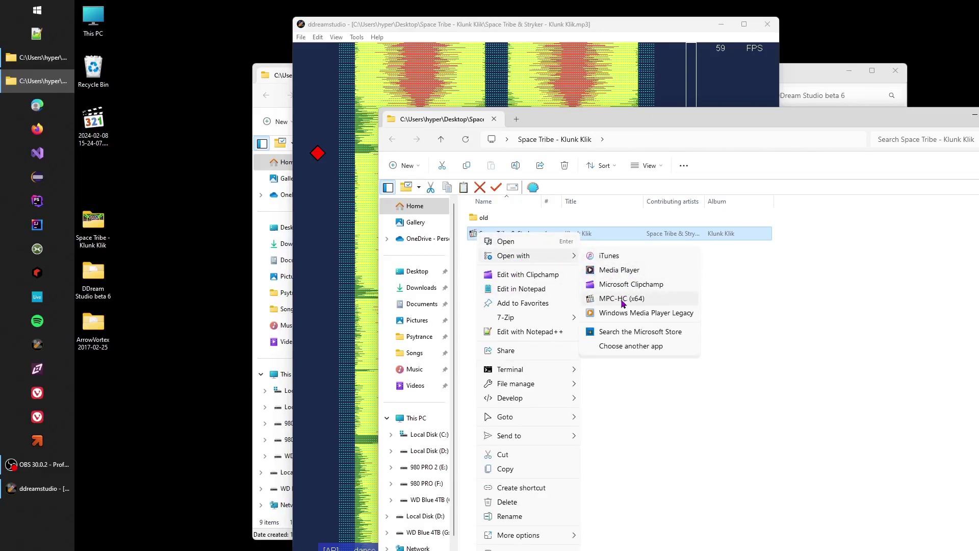
left_click(671, 298)
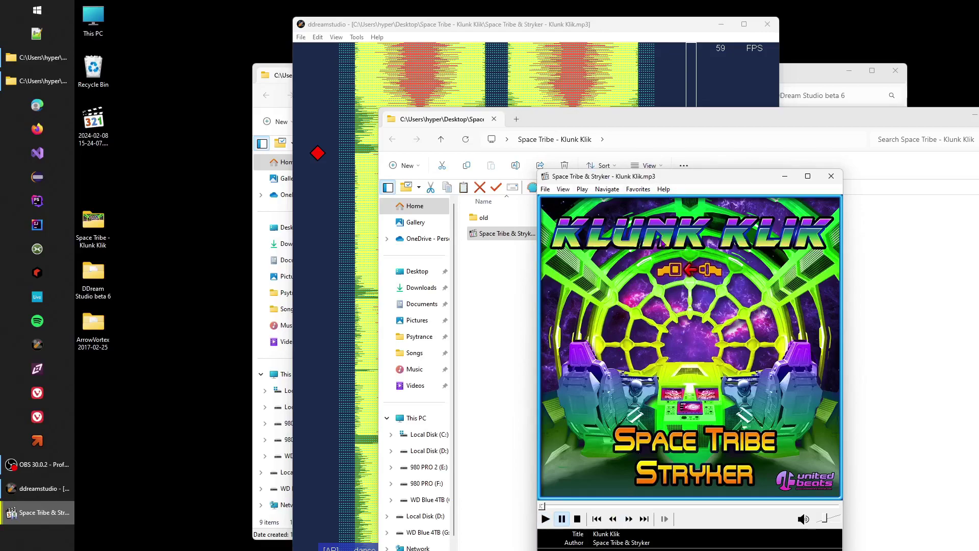
Start exporting the EmbeddedCover.jpg resource from the MP3's properties
left_click(544, 190)
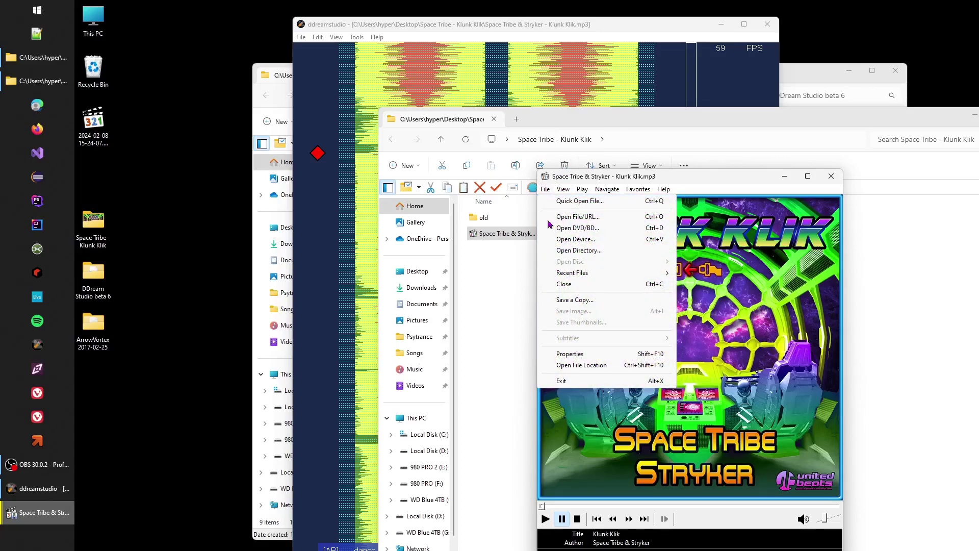
left_click(569, 354)
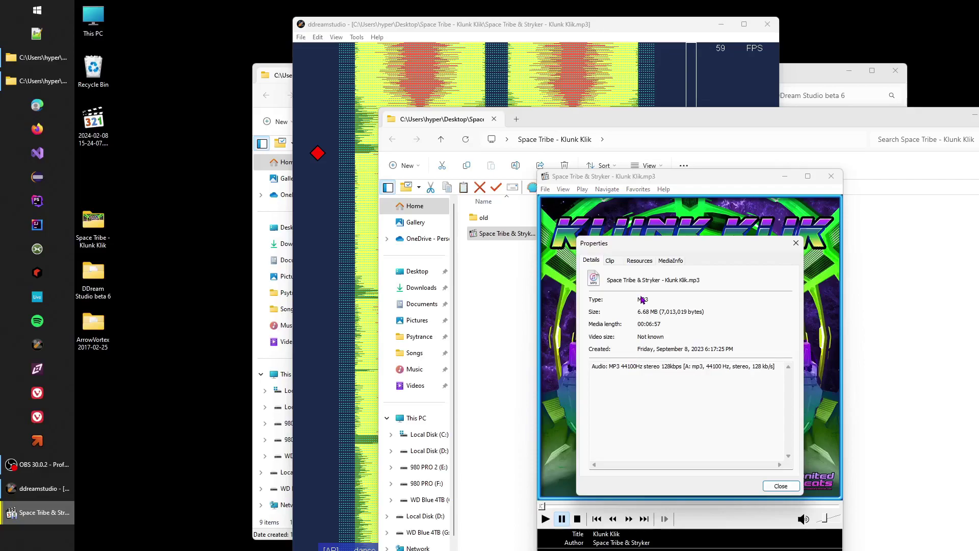
left_click(642, 262)
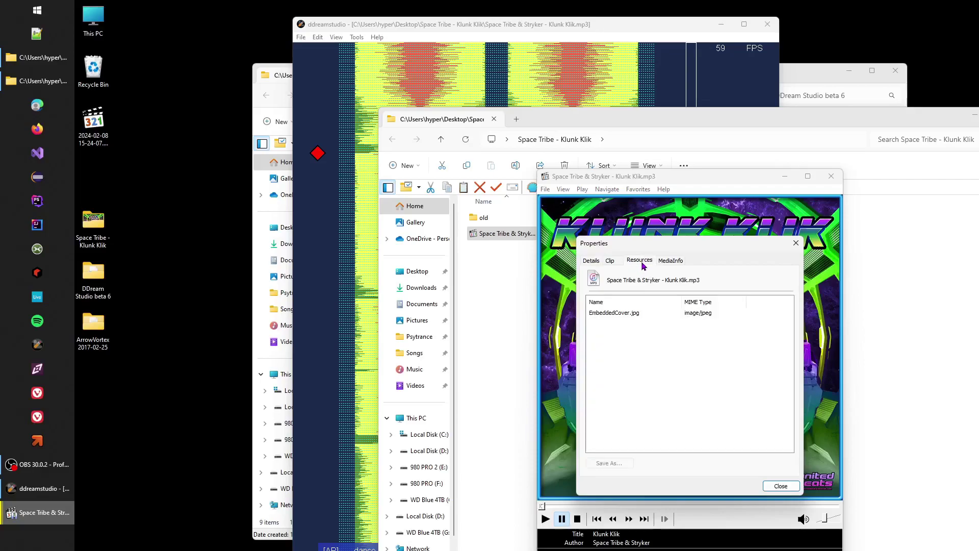
left_click(616, 316)
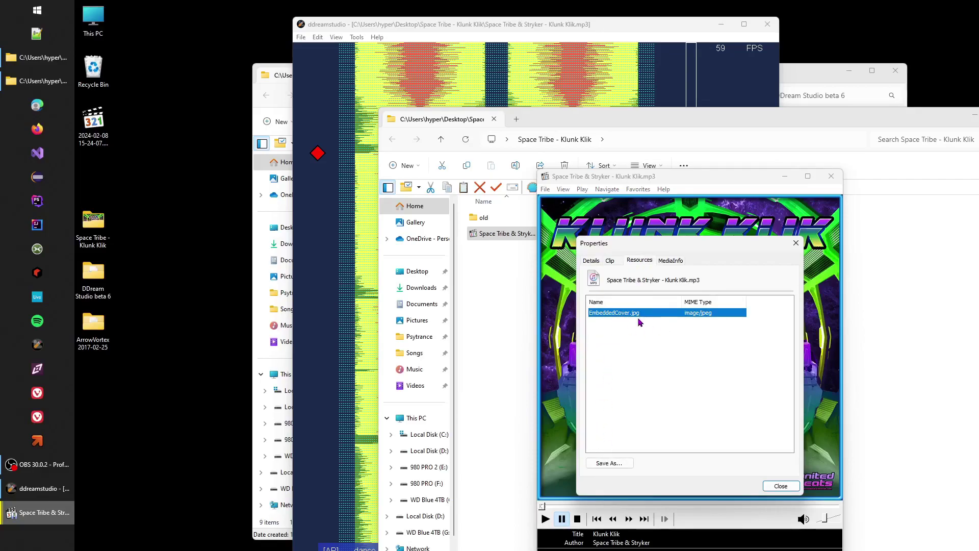
left_click(610, 463)
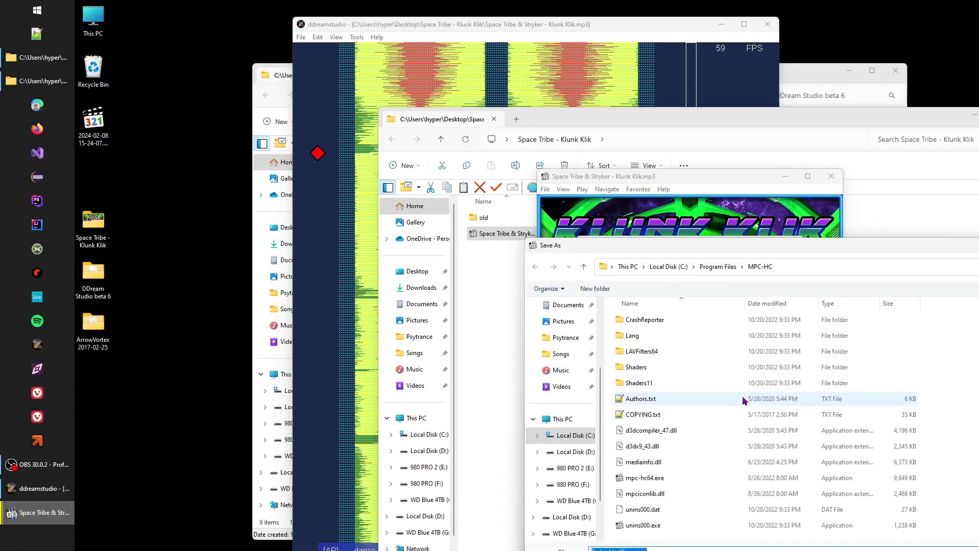
Save the embedded cover as albumart.jpg in the desktop folder Space Tribe - Klunk Klik and close the media player
scroll(558, 341, "up", 3)
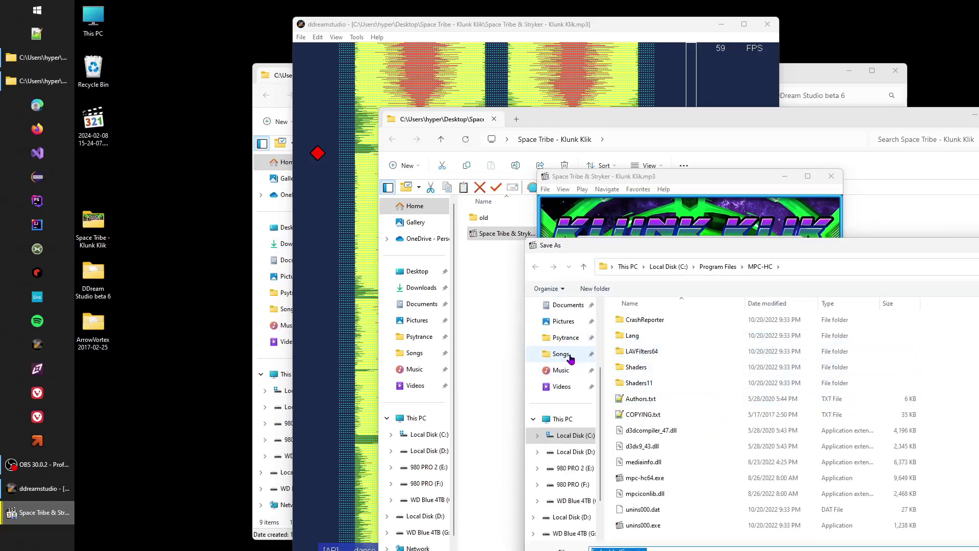
left_click(564, 378)
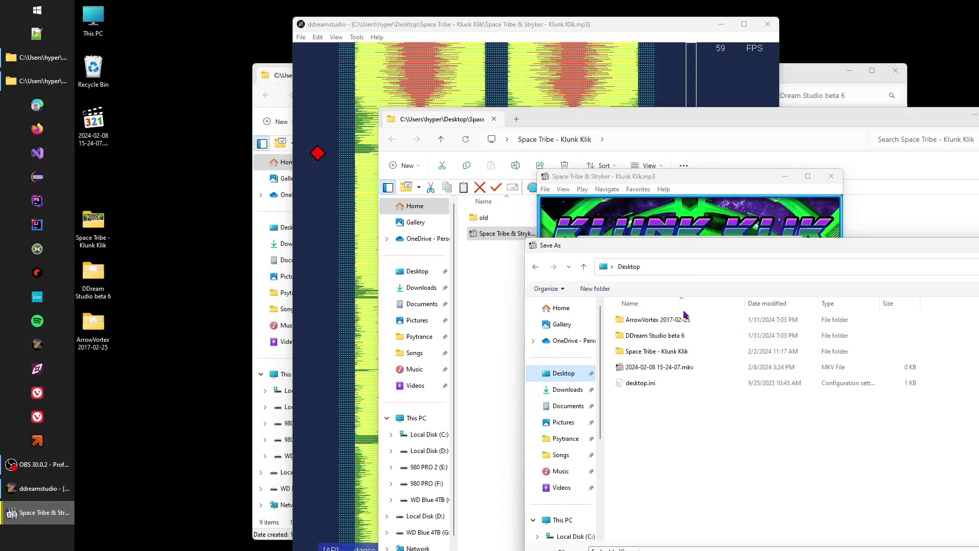
double_click(659, 352)
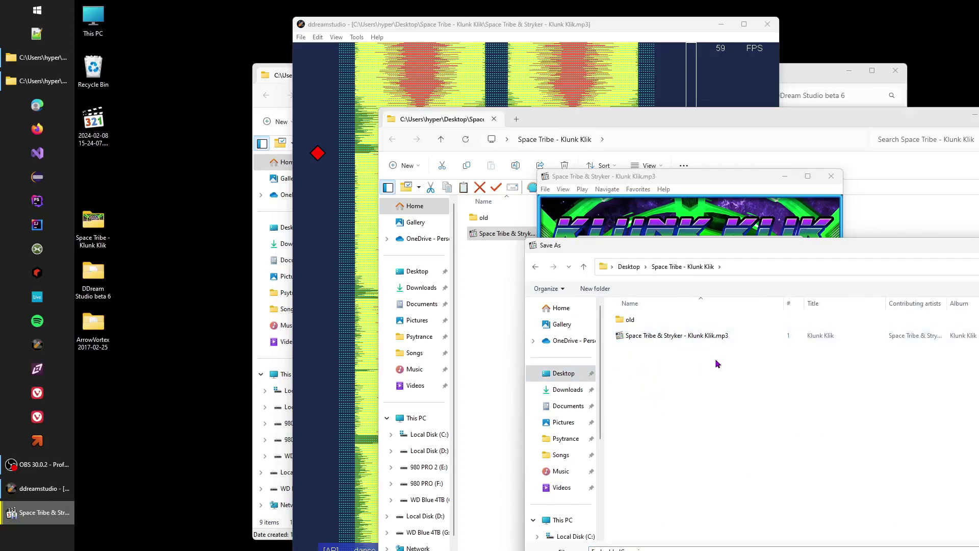
left_click_drag(637, 550, 493, 543)
type("album a")
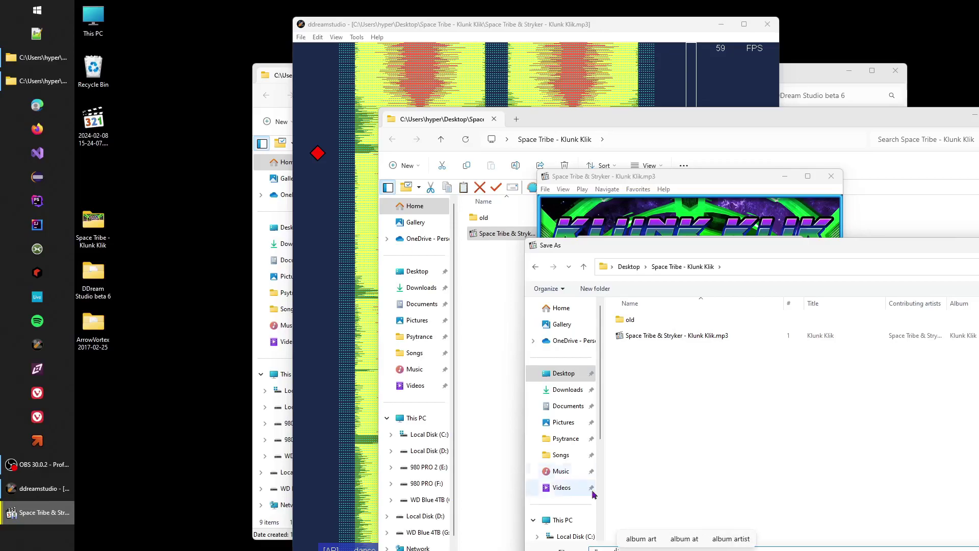
type("rt")
key("Return")
left_click(781, 486)
left_click(831, 176)
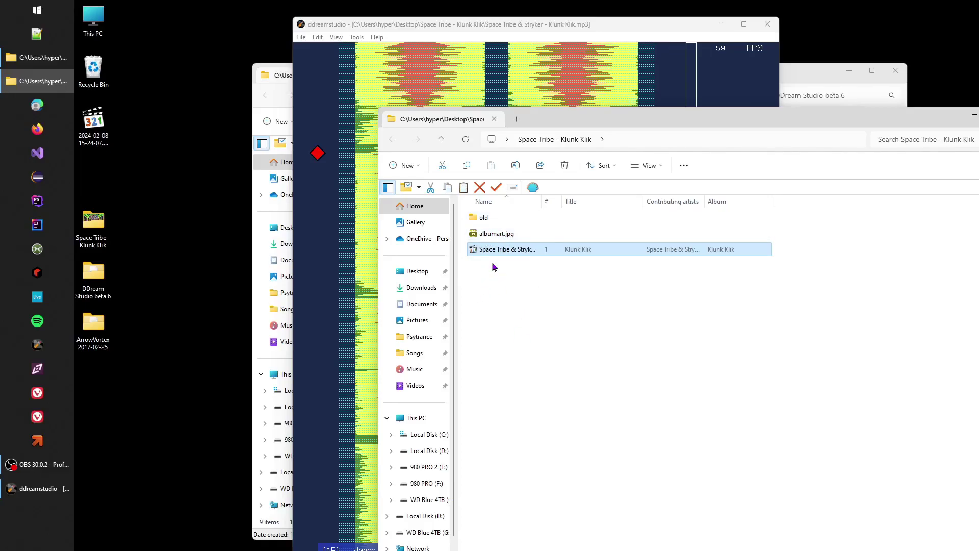
Open albumart.jpg in XnView MP and crop it to the full-width KLUNK KLIK title strip, about 1000 x 247 pixels
left_click(479, 236)
right_click(481, 235)
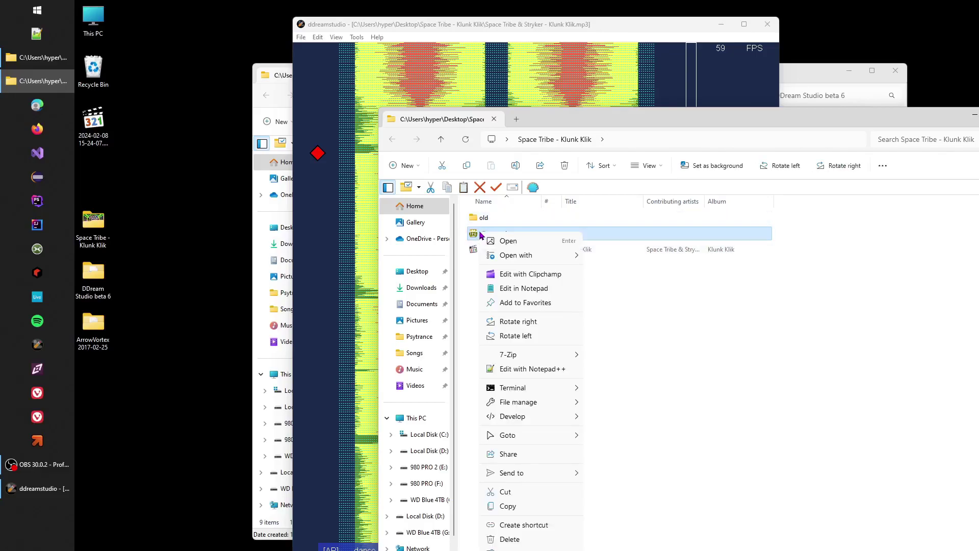
mouse_move(516, 256)
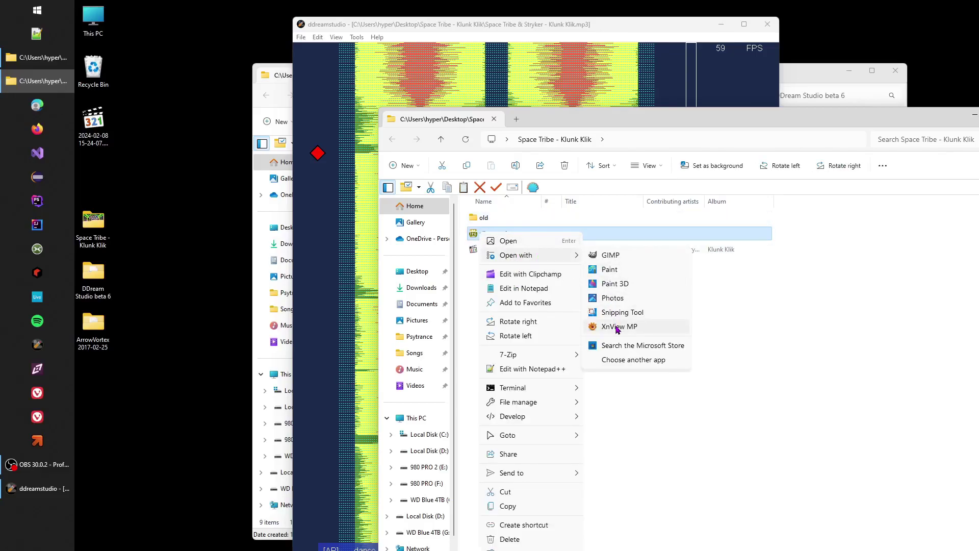
left_click(668, 321)
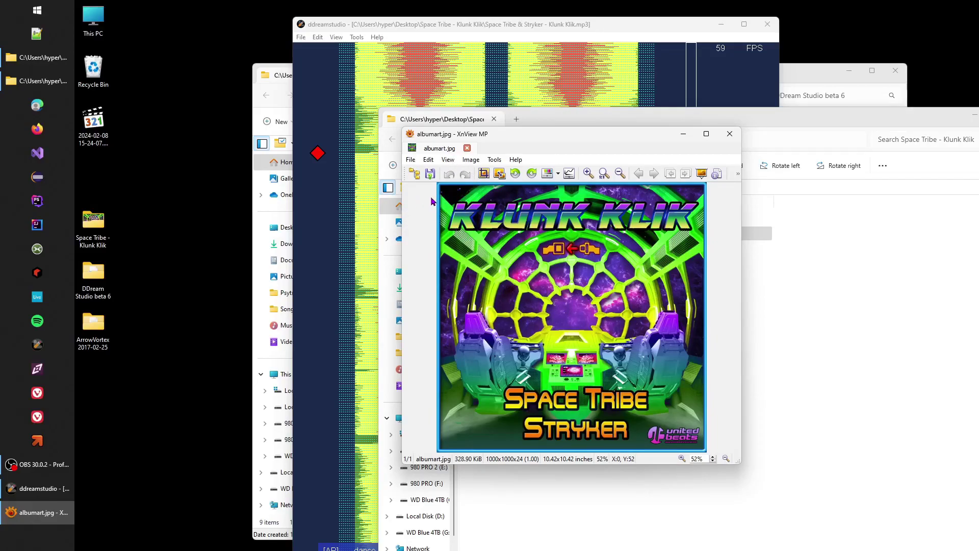
left_click_drag(432, 200, 731, 266)
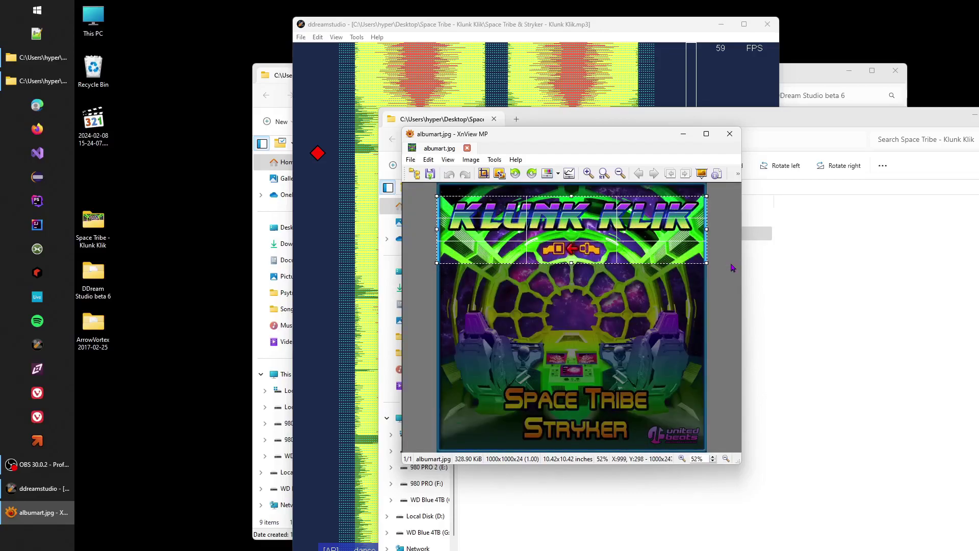
left_click_drag(743, 264, 837, 266)
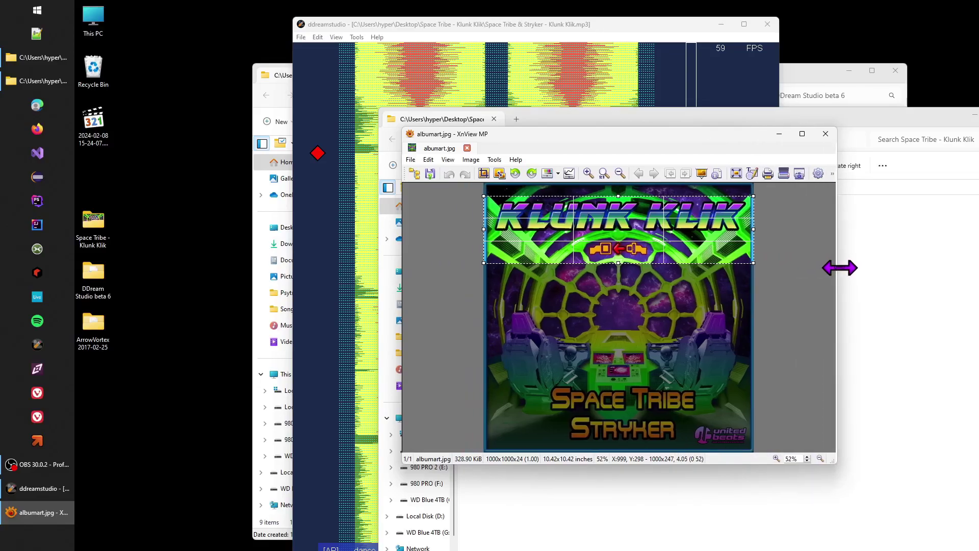
left_click(486, 175)
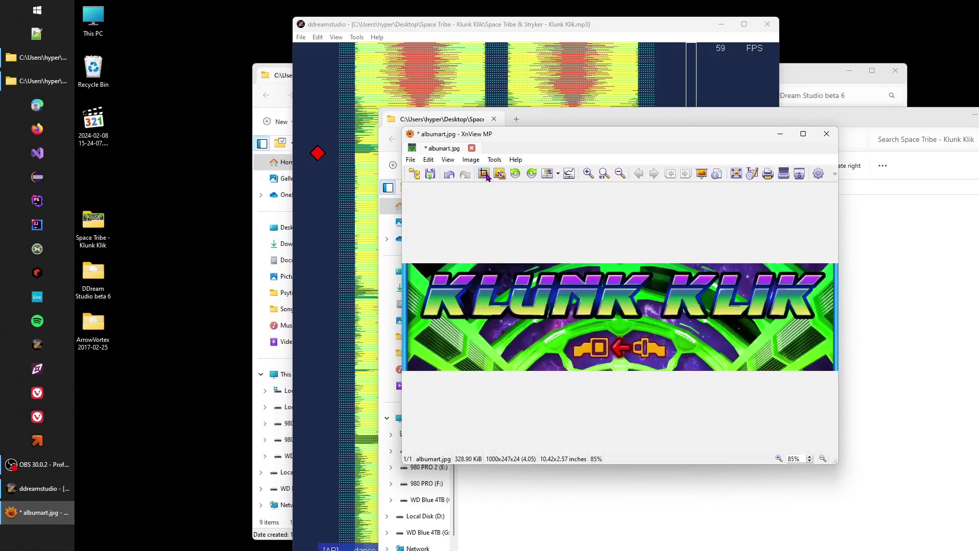
Save the cropped image as banner.jpg in the song folder and close the image viewer
left_click(410, 159)
left_click(436, 255)
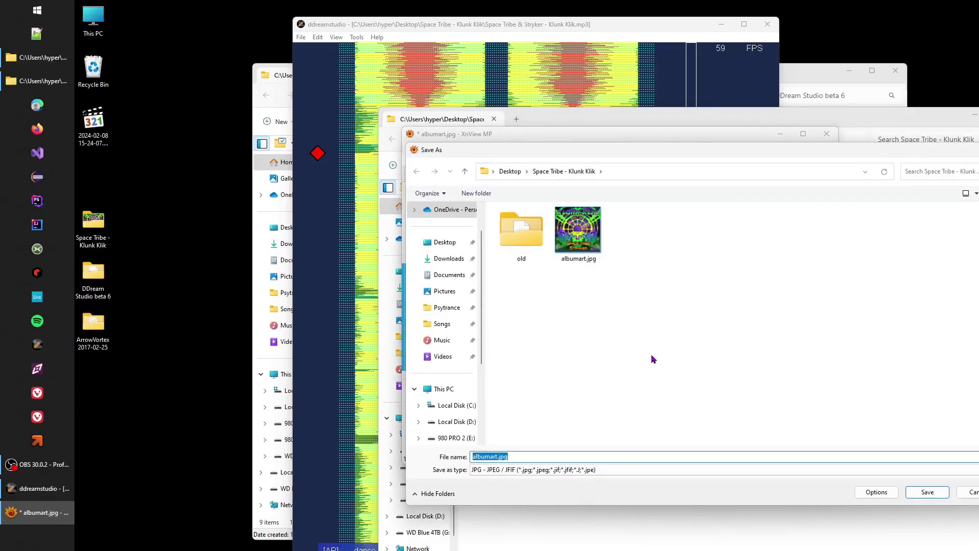
type("banner")
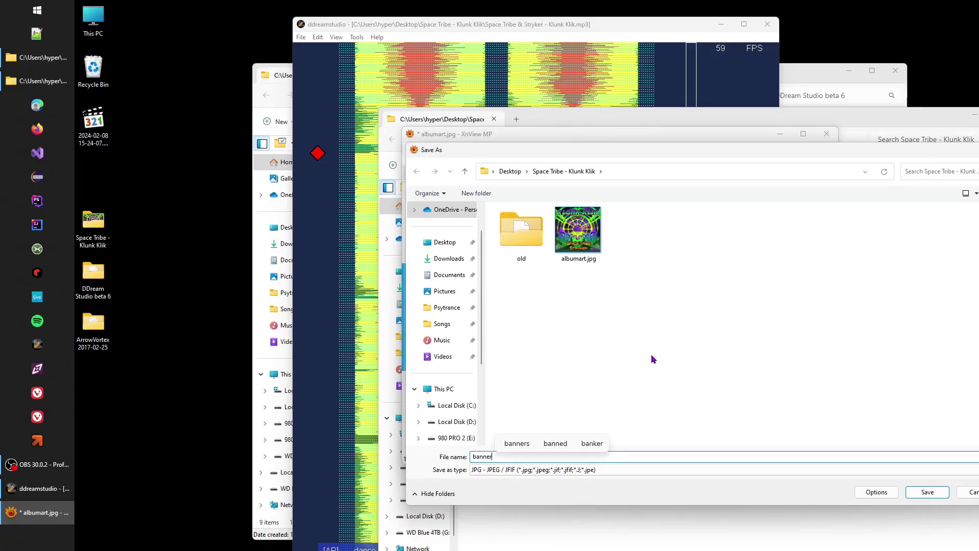
type(",jo")
key("BackSpace")
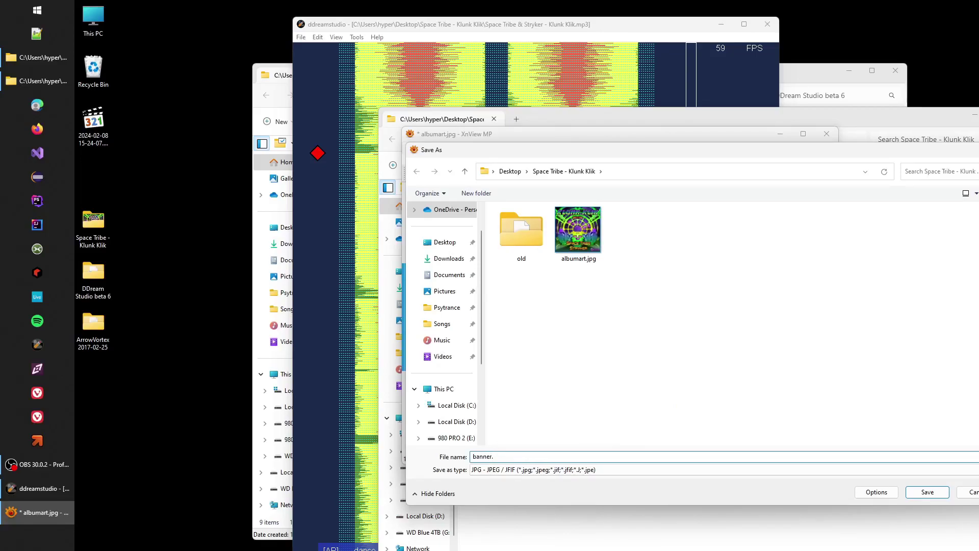
type("pg")
key("Return")
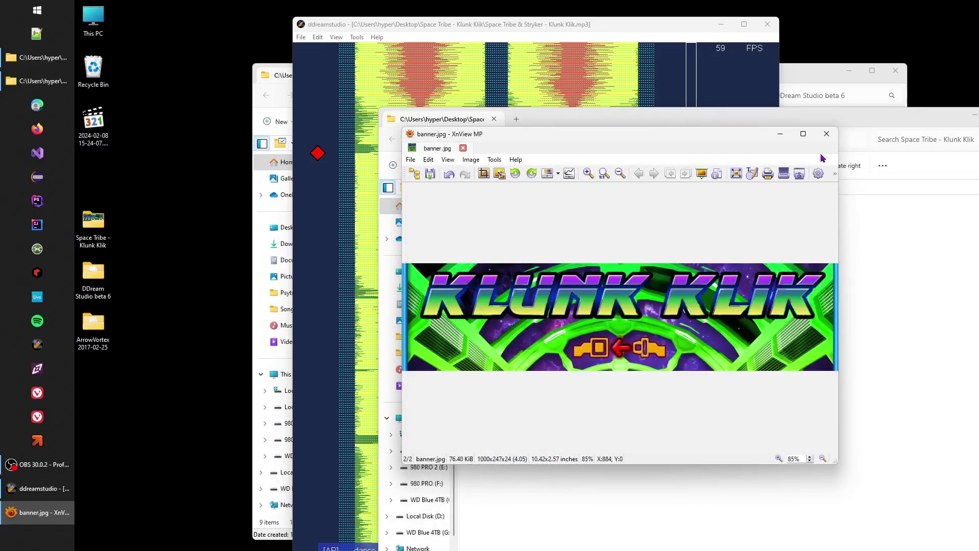
left_click(827, 134)
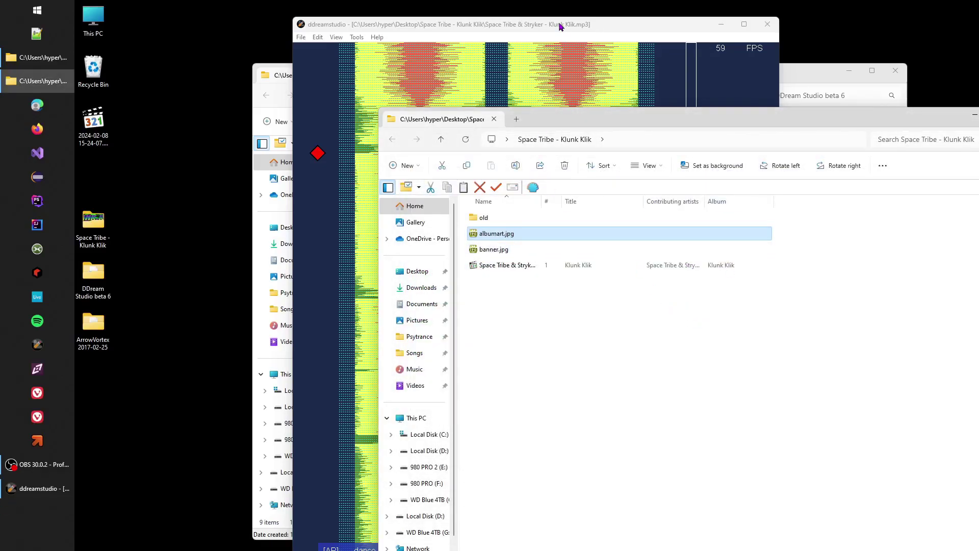
Back in DDream Studio, set the song's background to albumart.jpg and its banner to banner.jpg, and apply the properties
left_click(592, 64)
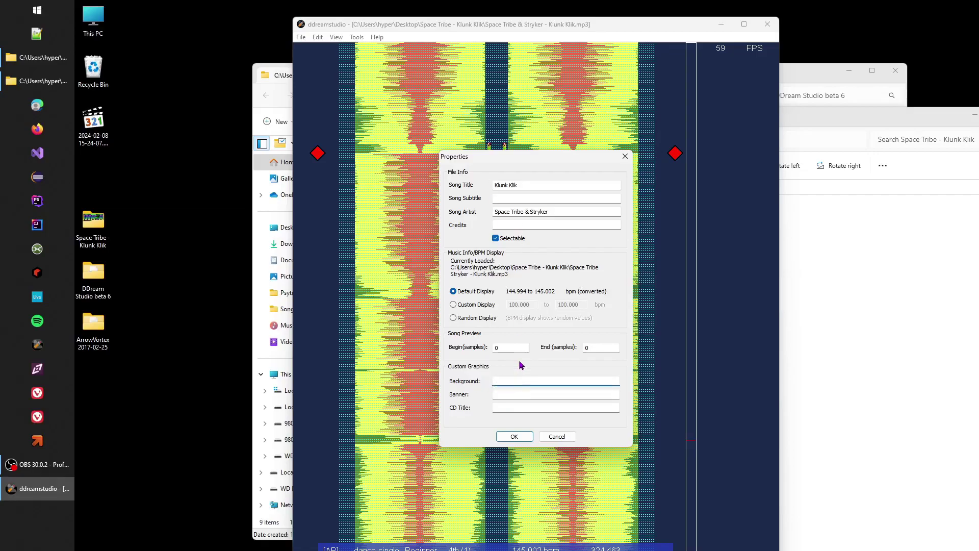
type("rt.jo")
key("Tab")
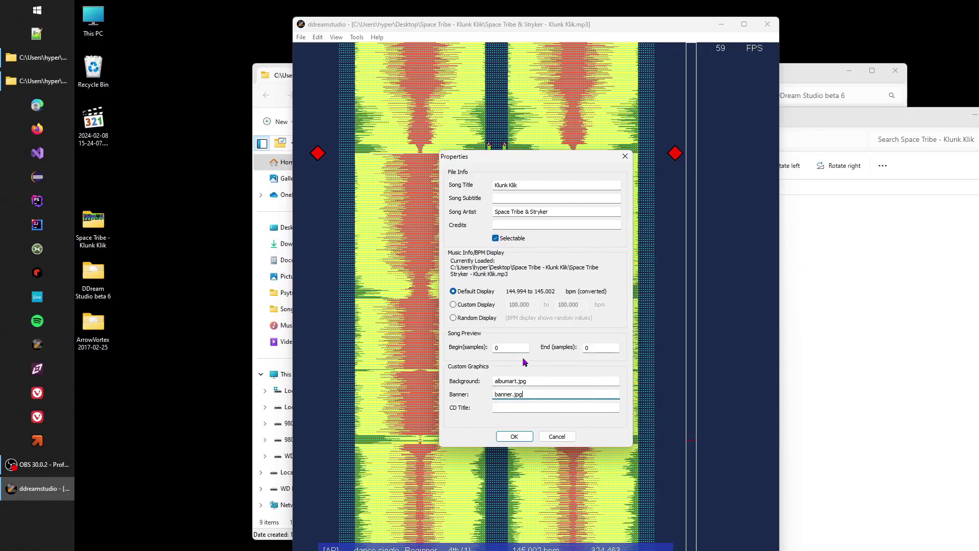
left_click(515, 437)
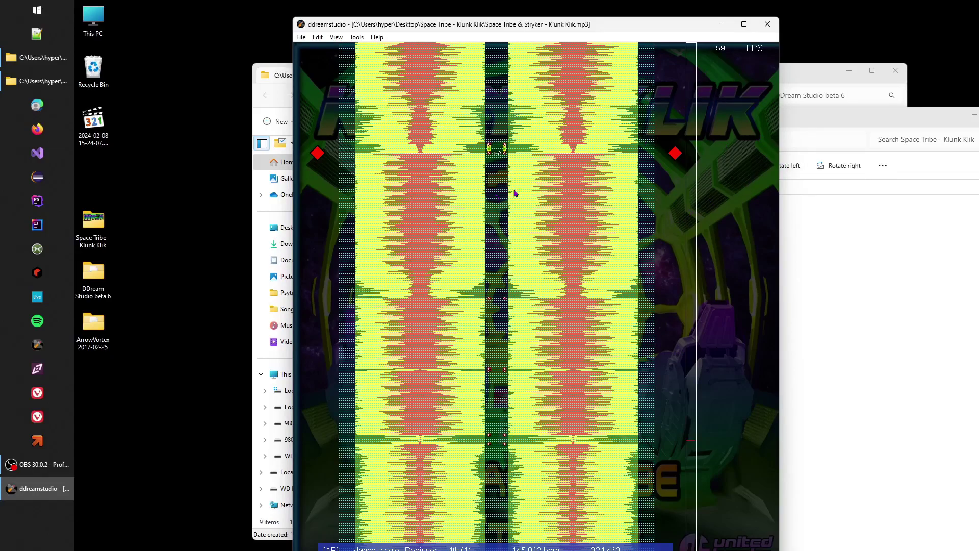
Save the song as Klunk Klik.ds in the ddreamstudio format in the Space Tribe - Klunk Klik folder
left_click(302, 38)
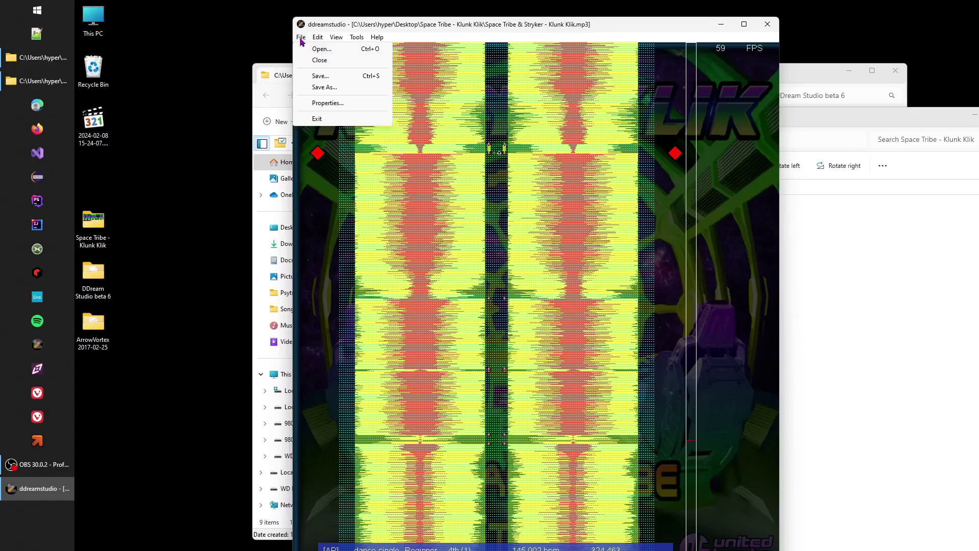
left_click(321, 87)
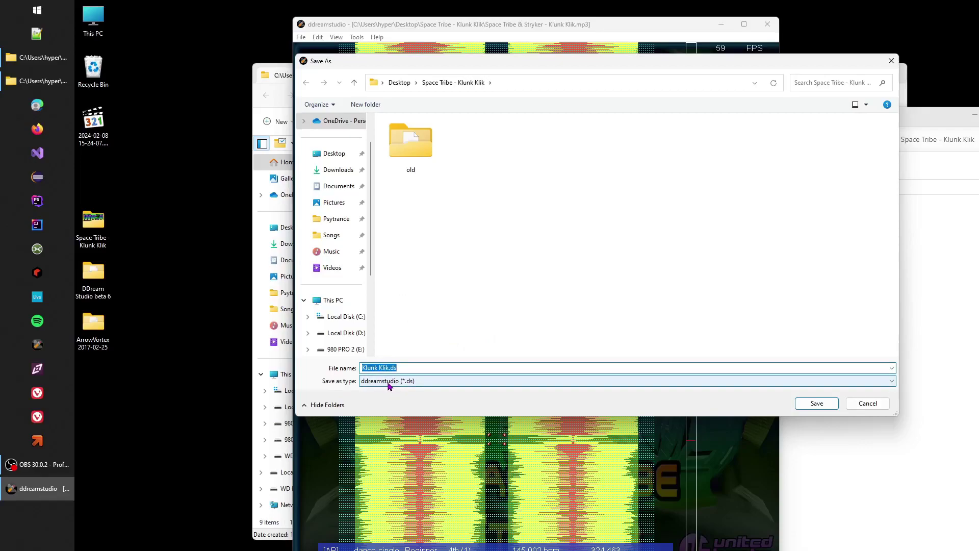
left_click(816, 403)
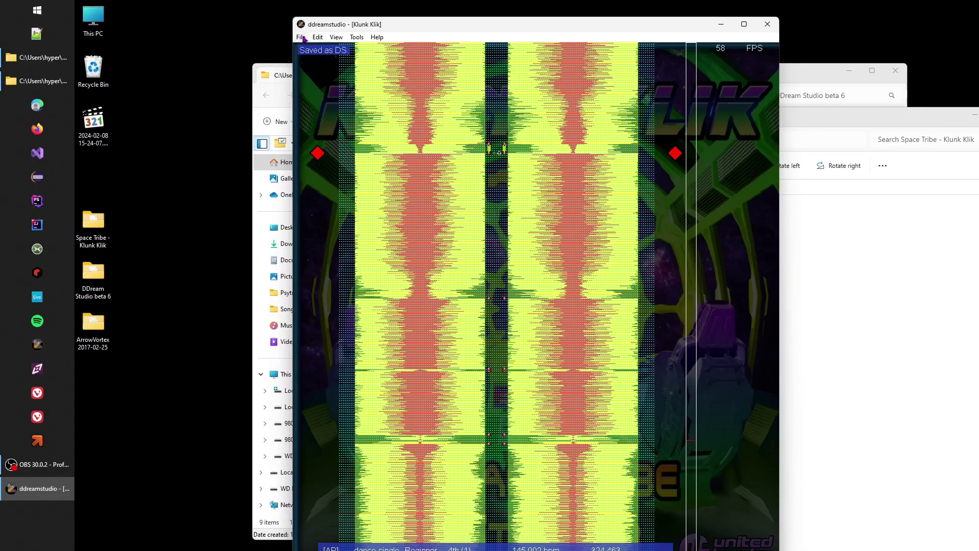
Save another copy as Klunk Klik.sm in the StepMania/ITG PC format
left_click(301, 37)
left_click(324, 87)
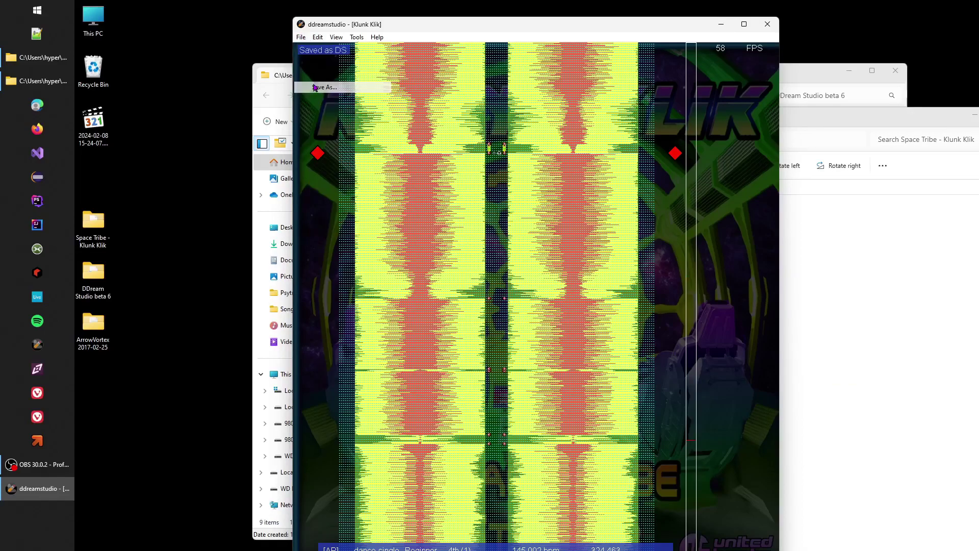
left_click(427, 380)
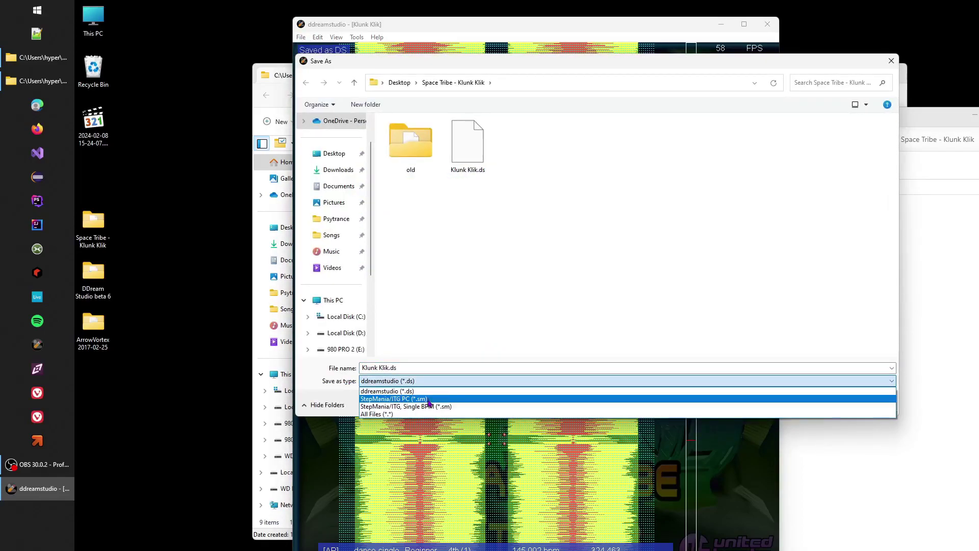
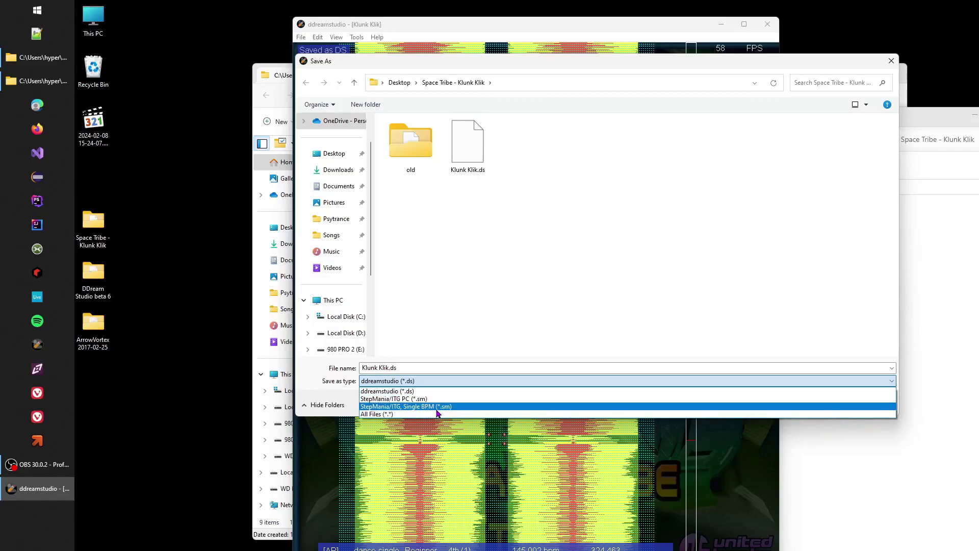
left_click(401, 398)
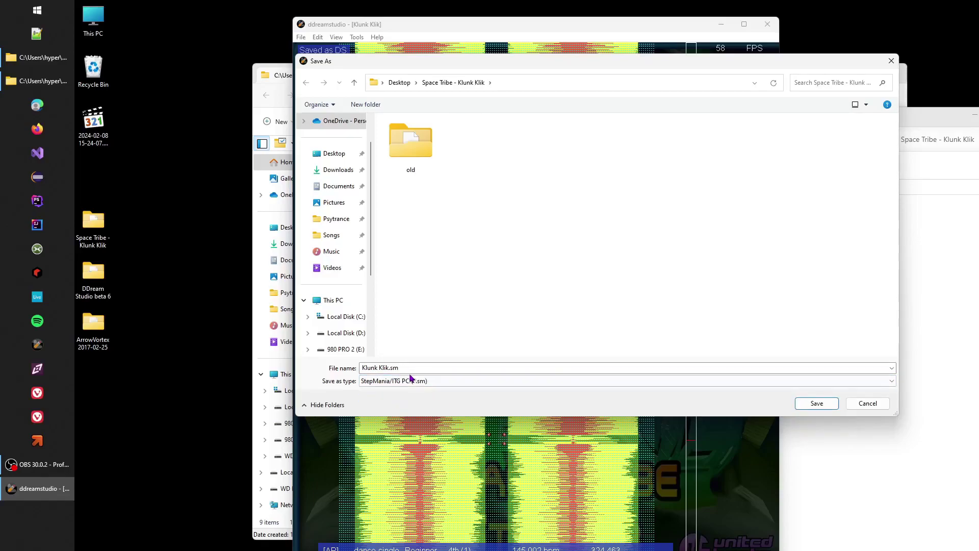
left_click(827, 405)
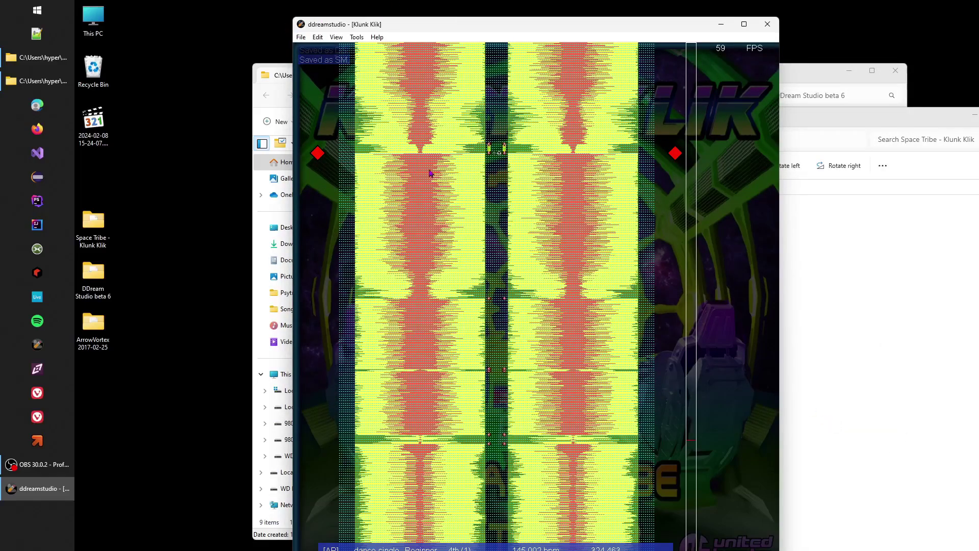
Close DDream Studio and its beta 6 folder window, and widen the Name column in the song folder to show full file names
left_click(767, 24)
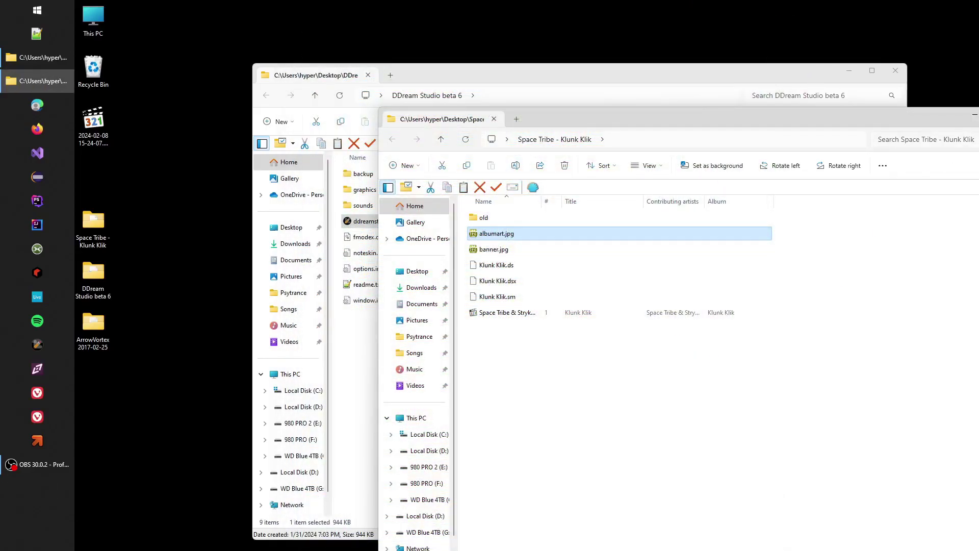
left_click(895, 70)
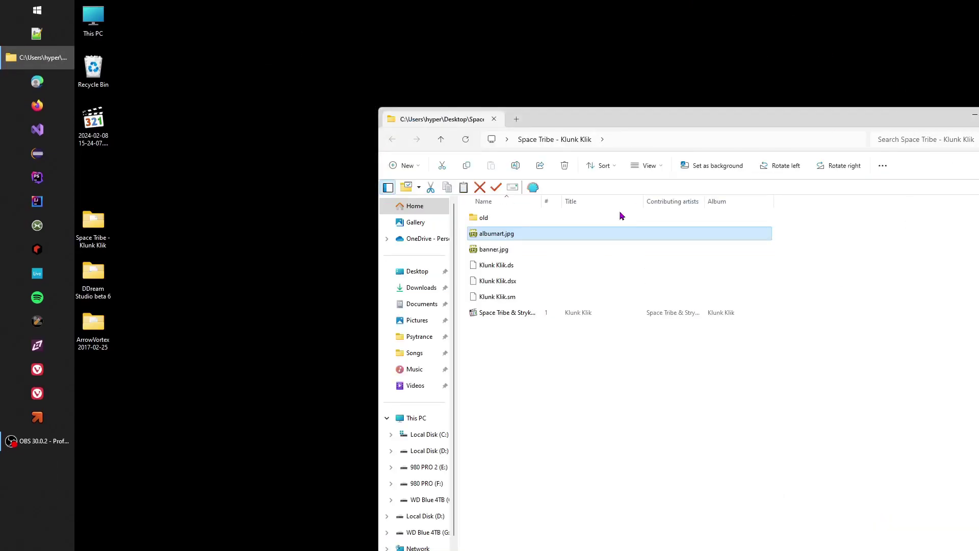
left_click_drag(620, 118, 464, 113)
left_click(459, 346)
left_click_drag(387, 196, 493, 196)
Copy the MP3's base name and rename Klunk Klik.sm to Space Tribe & Stryker - Klunk Klik.sm
left_click(361, 307)
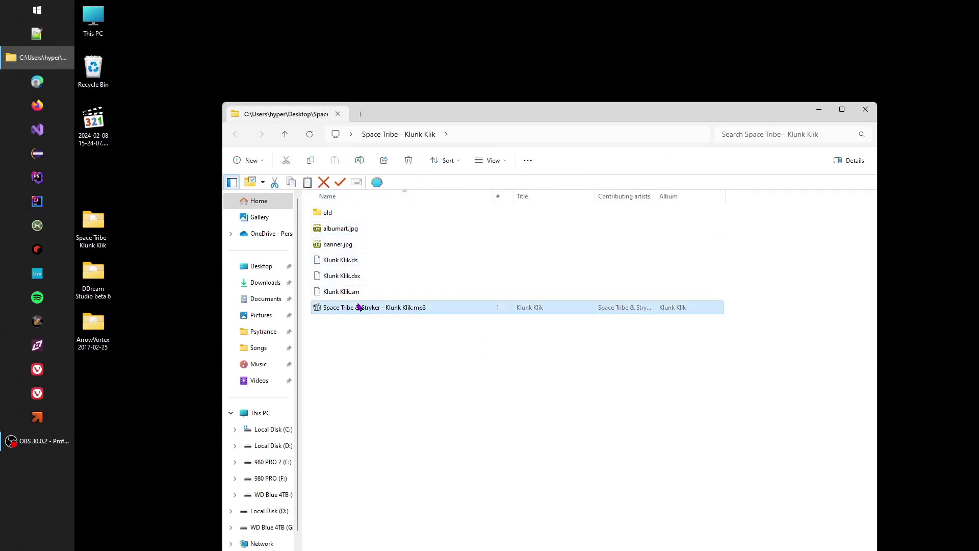
key("F2")
key("ctrl+c")
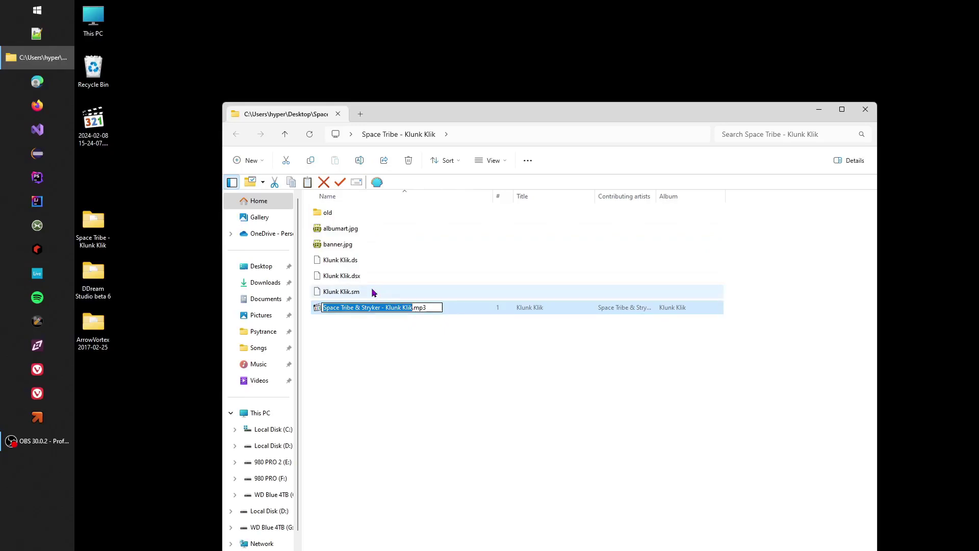
left_click(351, 297)
key("F2")
key("ctrl+v")
Rename the .dsx and .ds files to Space Tribe & Stryker - Klunk Klik, keeping their extensions
left_click(341, 276)
key("F2")
key("ctrl+v")
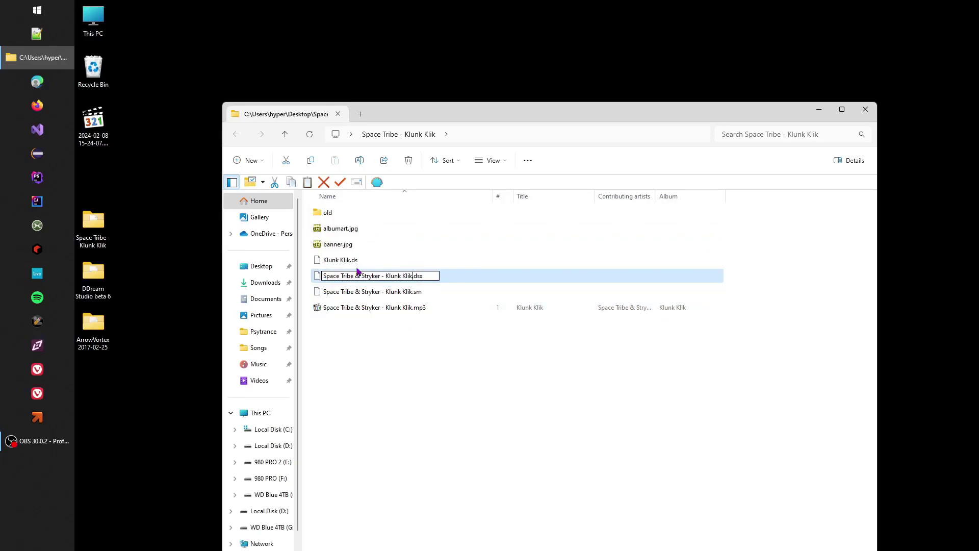
left_click(352, 263)
key("F2")
key("ctrl+v")
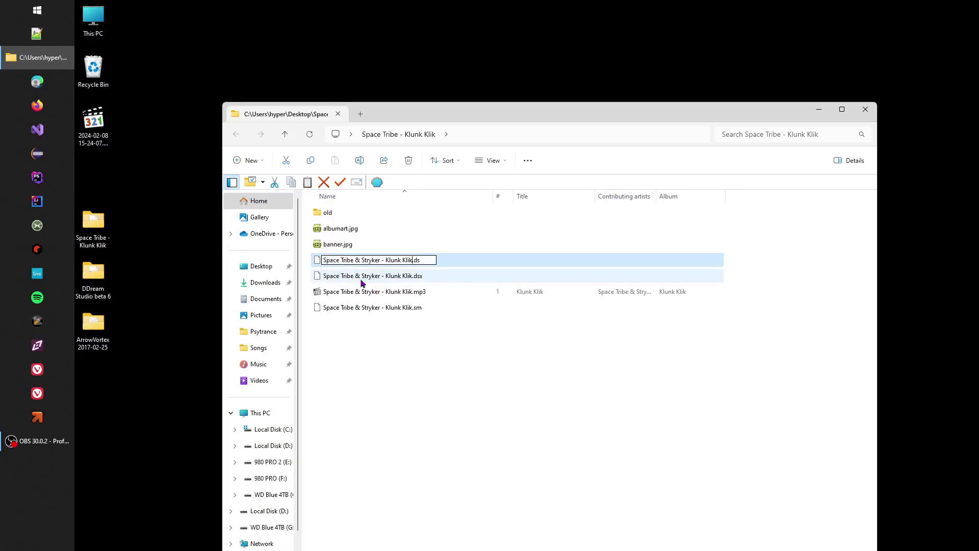
left_click(440, 362)
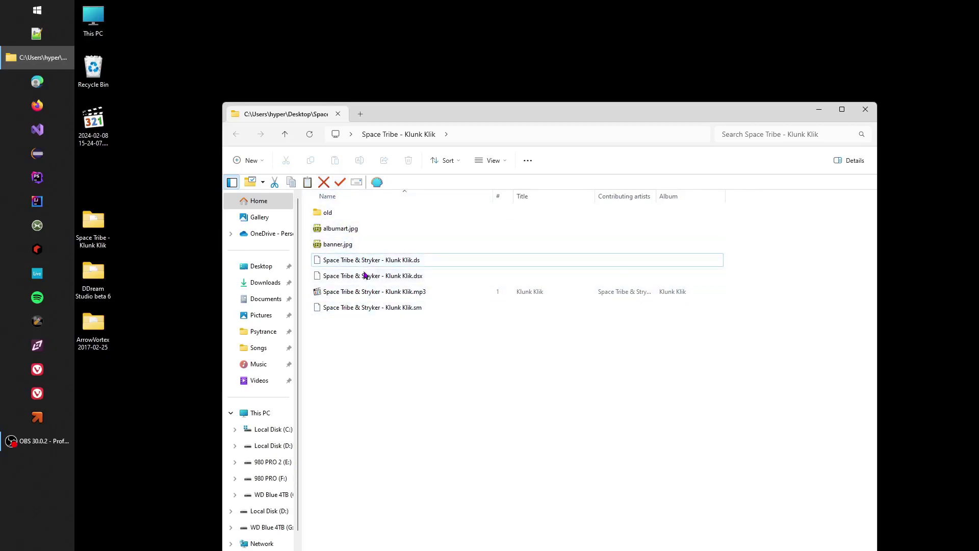
left_click(402, 264)
left_click(396, 278, "shift")
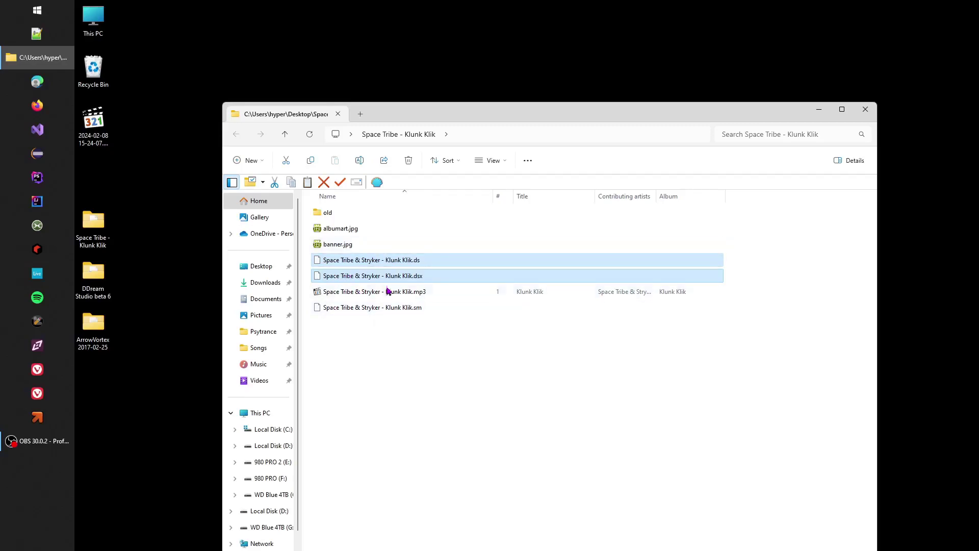
left_click(436, 320)
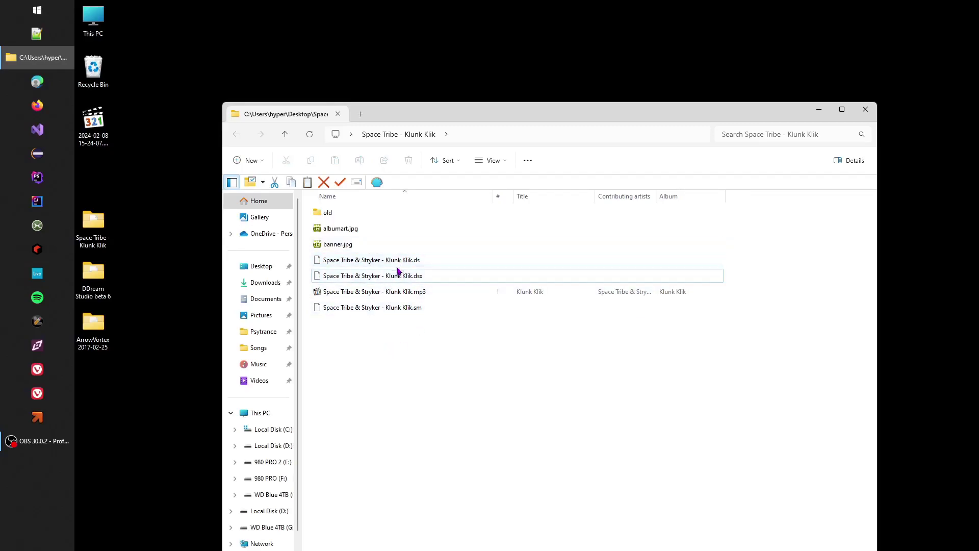
Open Space Tribe & Stryker - Klunk Klik.sm in Notepad and close the other Notepad window without saving
right_click(416, 310)
left_click(449, 335)
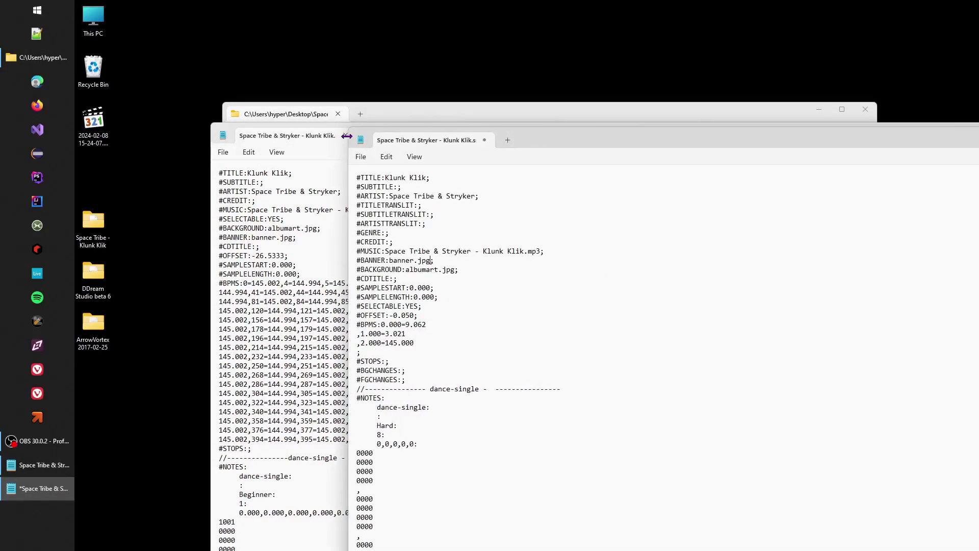
key("ctrl+w")
left_click(807, 428)
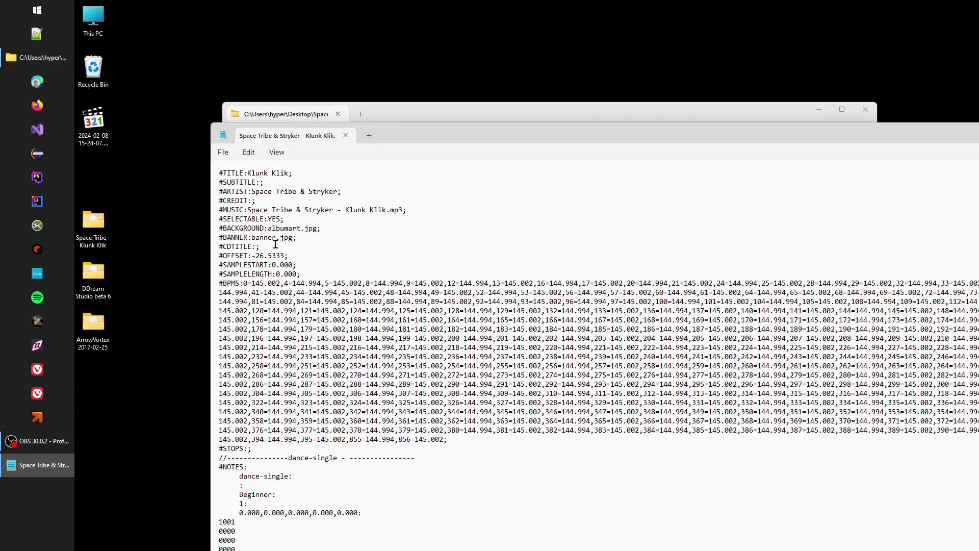
Examine the #OFFSET value and the alternating tempo entries in the #BPMS list of the .sm file
mouse_move(248, 256)
left_mouse_down()
mouse_move(286, 256)
mouse_move(264, 258)
left_mouse_up()
left_click(311, 283)
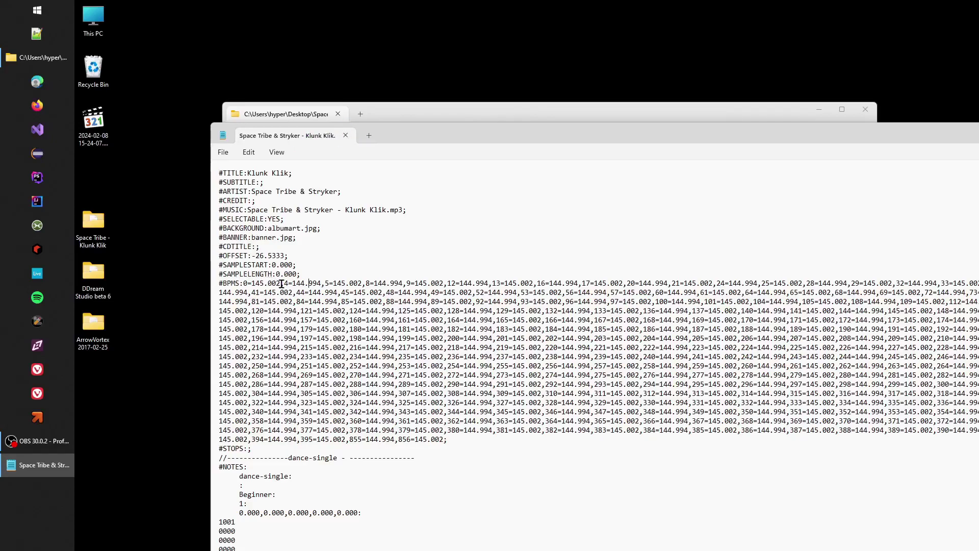
left_click(485, 311)
left_click(428, 311)
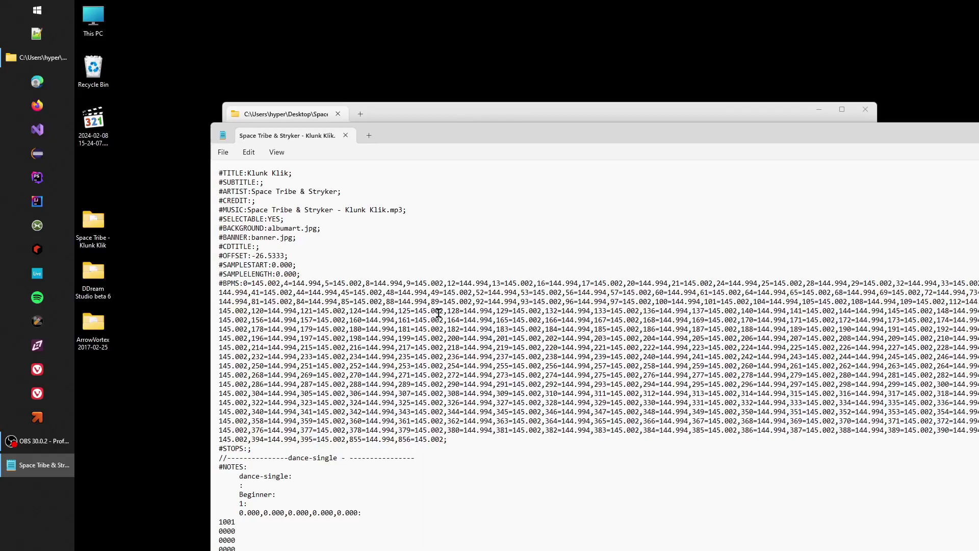
left_click_drag(414, 311, 443, 310)
left_click(482, 310)
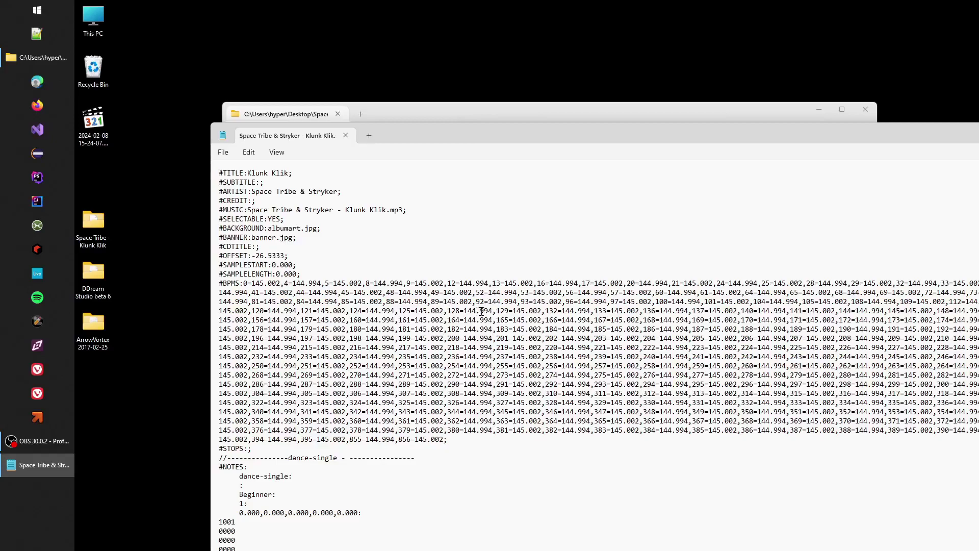
left_click_drag(434, 310, 492, 311)
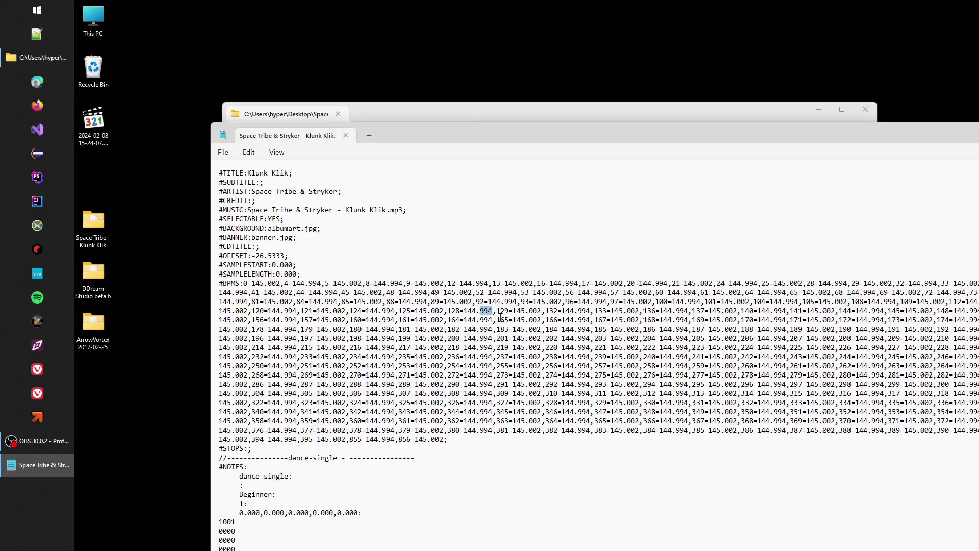
left_click(435, 347)
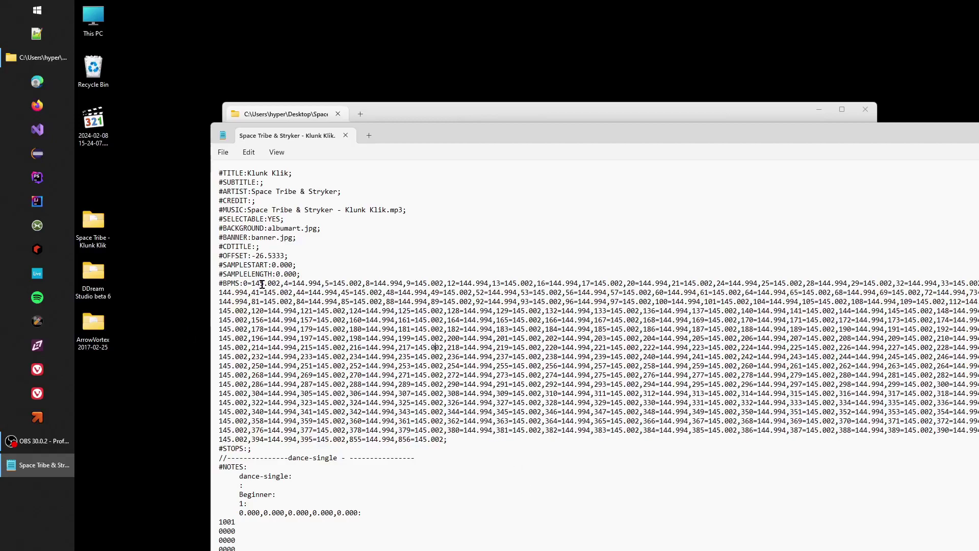
Reduce the #BPMS list to the single entry 0=145.0 and check the #OFFSET value
left_click_drag(272, 283, 443, 441)
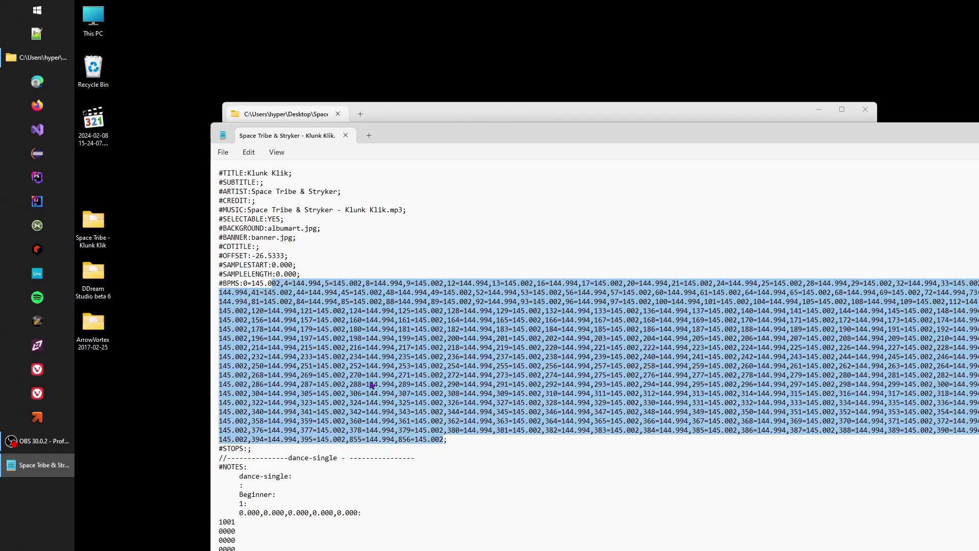
key("BackSpace")
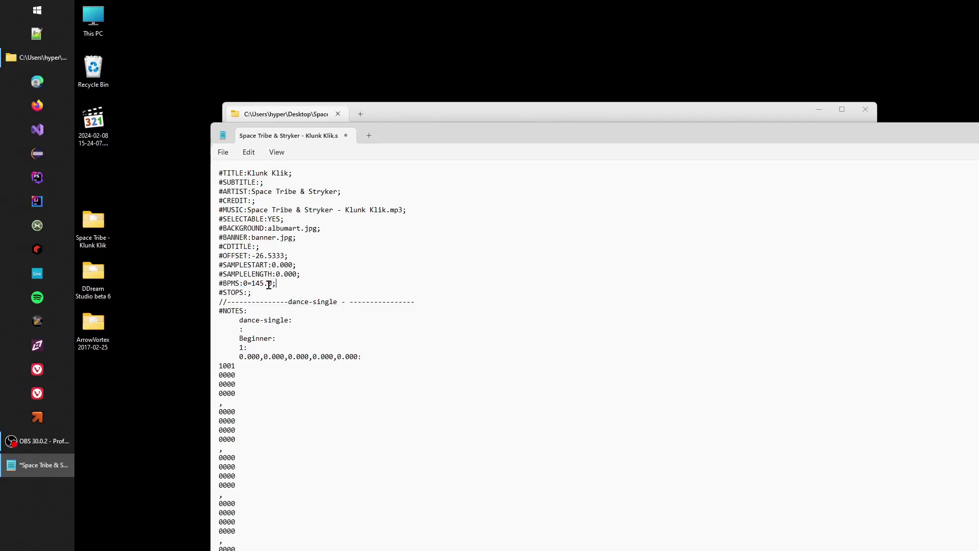
left_click_drag(284, 255, 255, 255)
left_click(299, 270)
Set the dance-single chart's difficulty to Hard and its rating to 8 in the #NOTES header
double_click(251, 339)
double_click(242, 347)
double_click(262, 340)
type("Hard:")
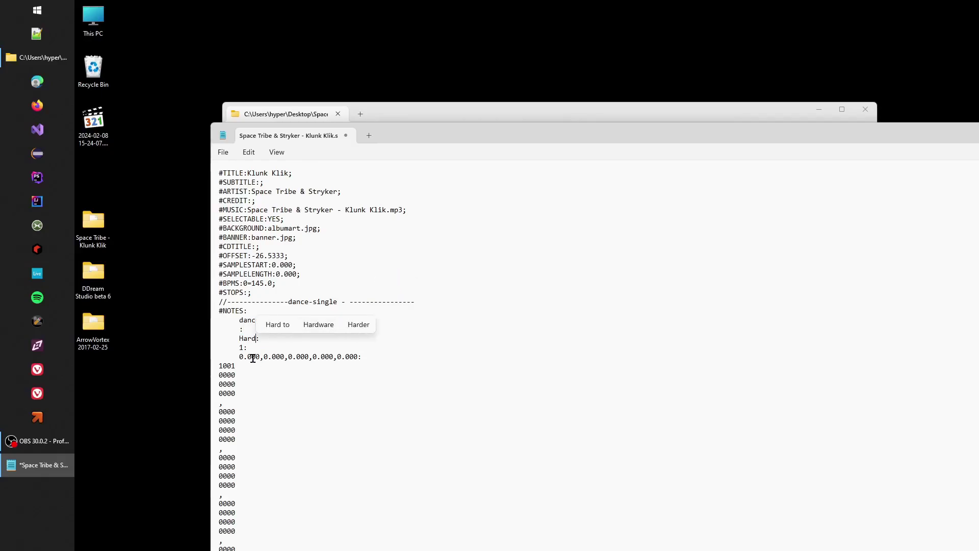
key("Down")
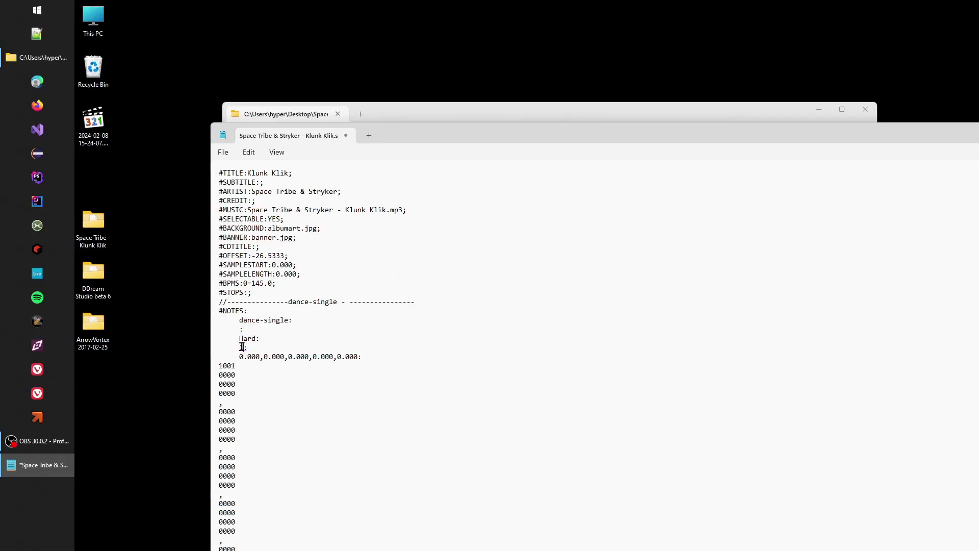
left_click(242, 347)
key("BackSpace")
type("8")
Save the edited .sm file and close it
left_click(227, 154)
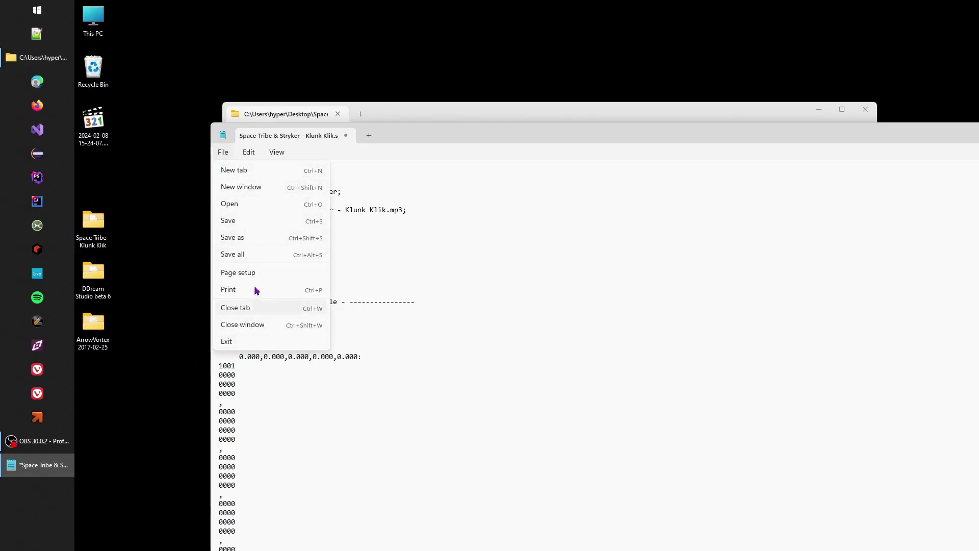
left_click(245, 221)
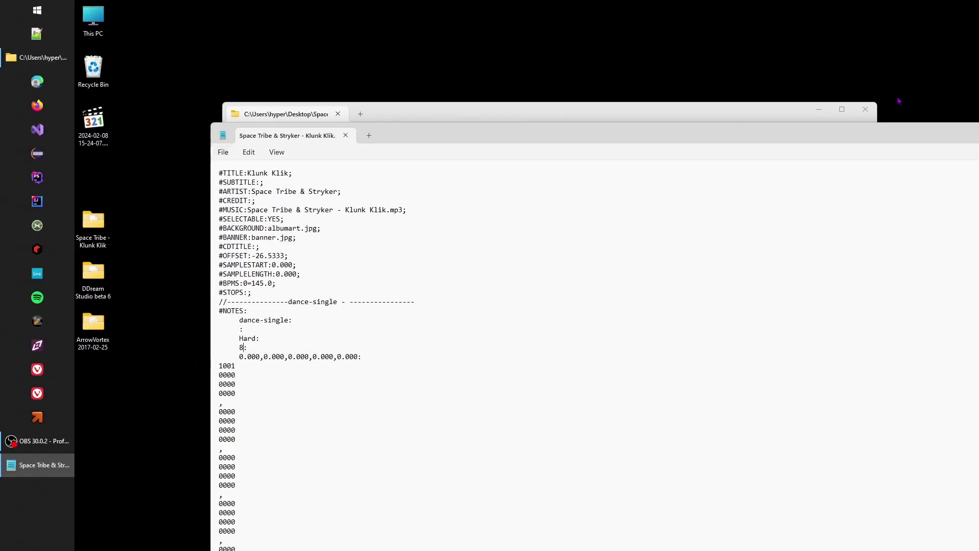
left_click(346, 136)
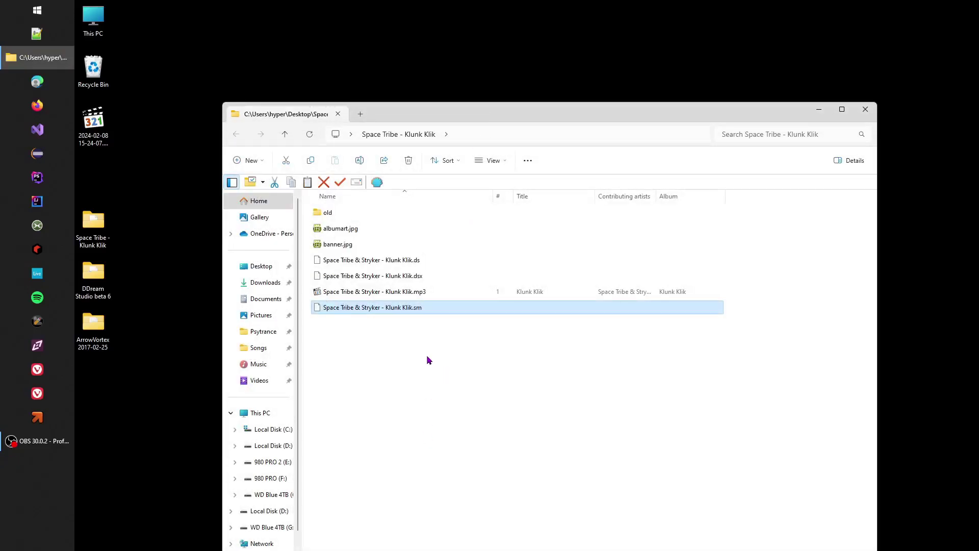
Launch ArrowVortex from its desktop folder and open Space Tribe & Stryker - Klunk Klik.sm from the Space Tribe - Klunk Klik folder
double_click(89, 327)
left_click(358, 276)
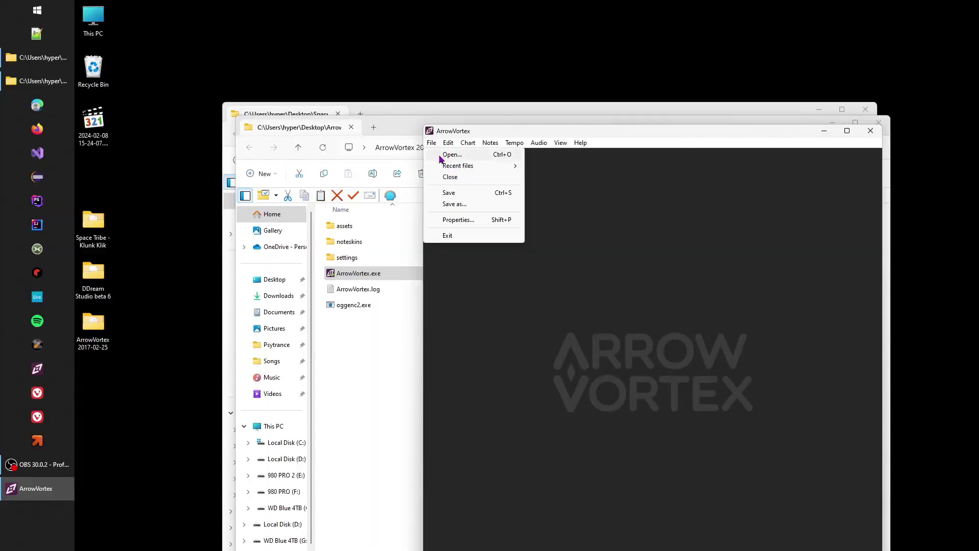
left_click(453, 155)
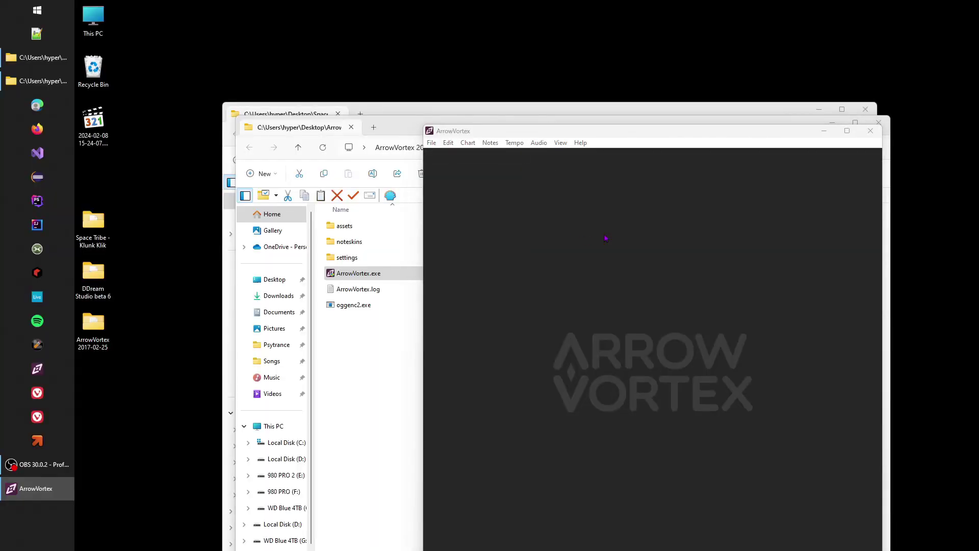
left_click(463, 281)
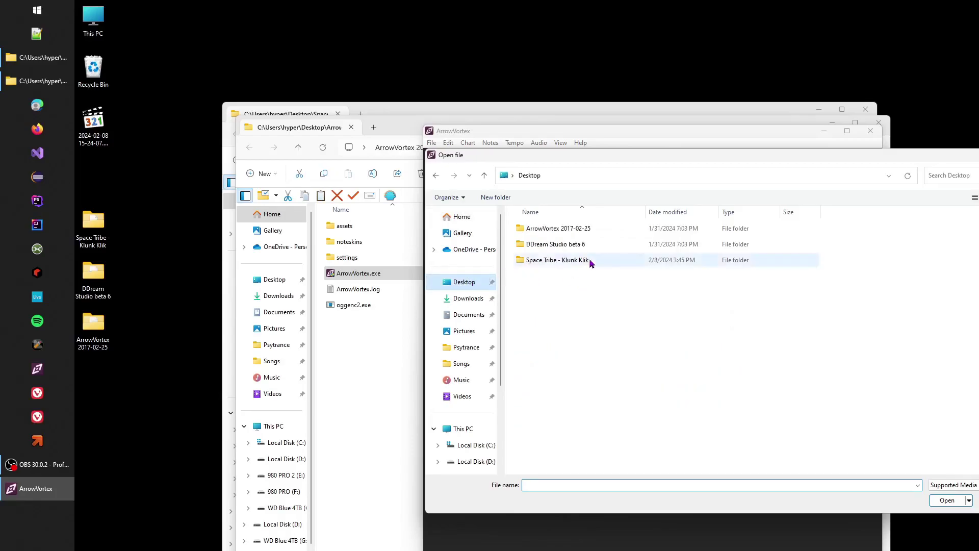
double_click(557, 260)
left_click(662, 240)
left_click(949, 500)
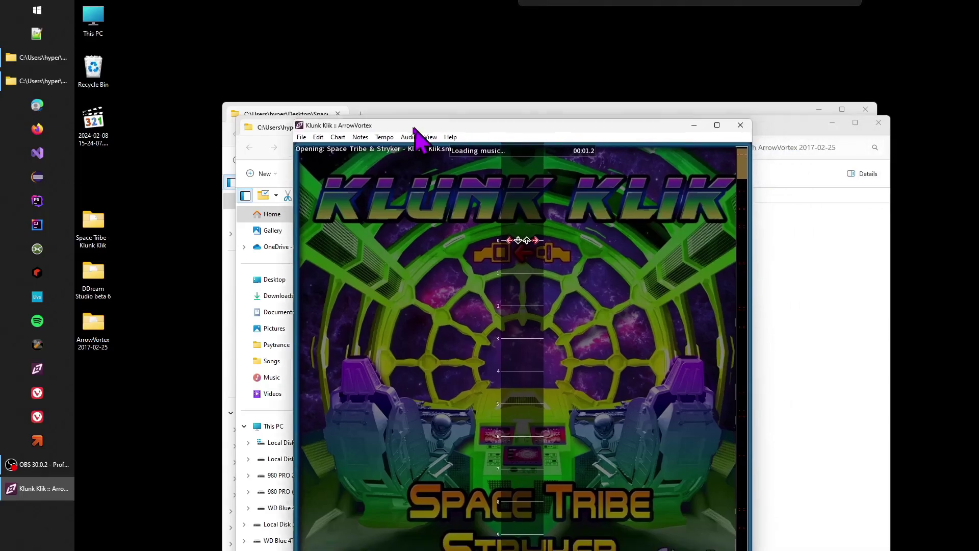
Reposition and widen the ArrowVortex window, and zoom the chart in by one step
left_click_drag(414, 128, 461, 105)
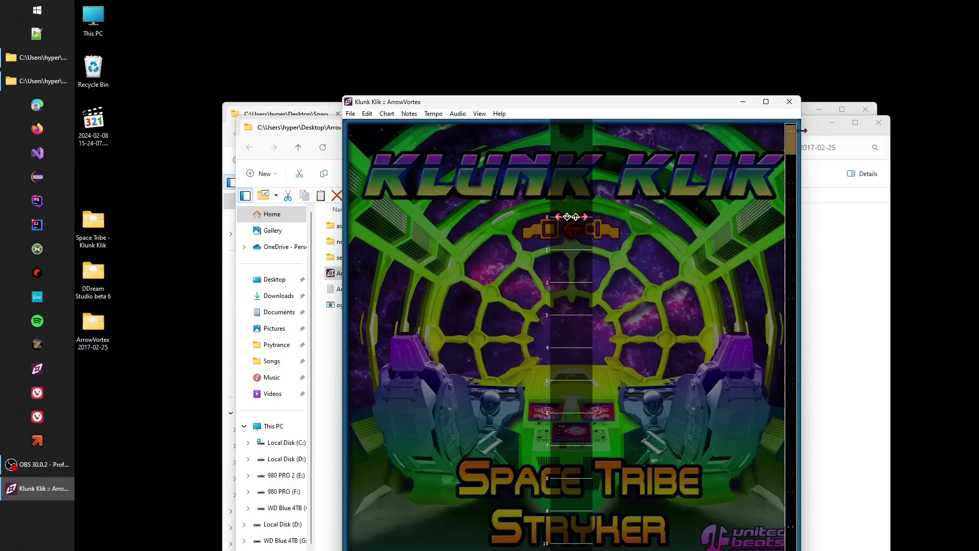
left_click_drag(801, 230, 900, 230)
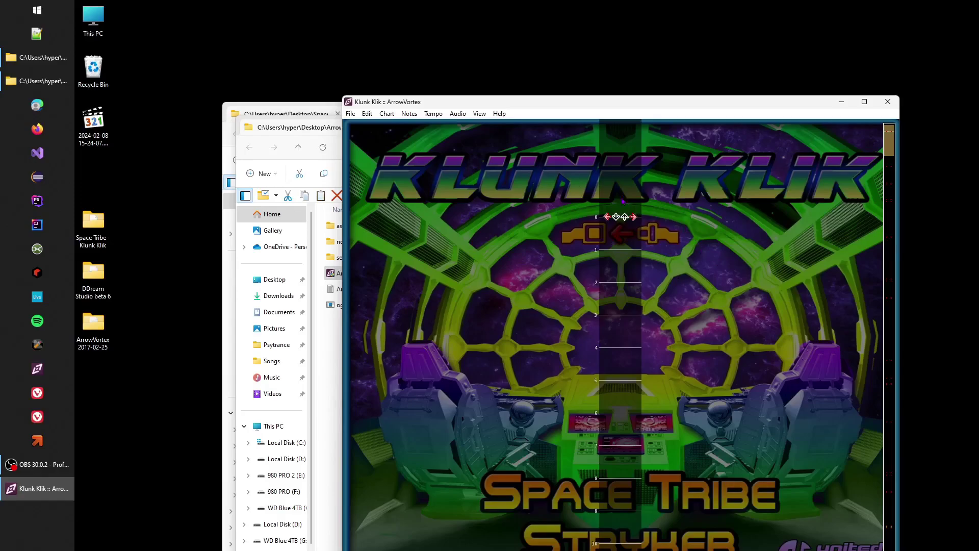
left_click(479, 113)
mouse_move(503, 276)
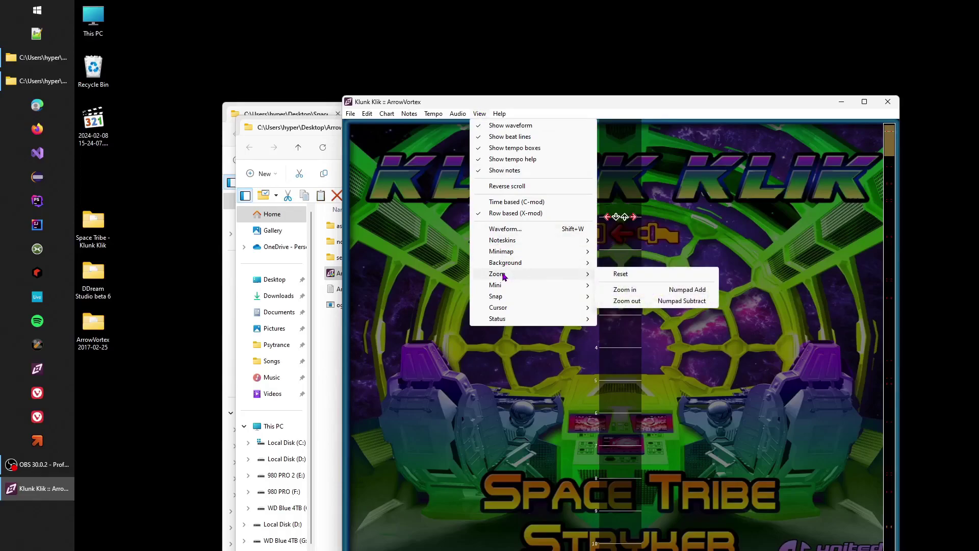
left_click(528, 101)
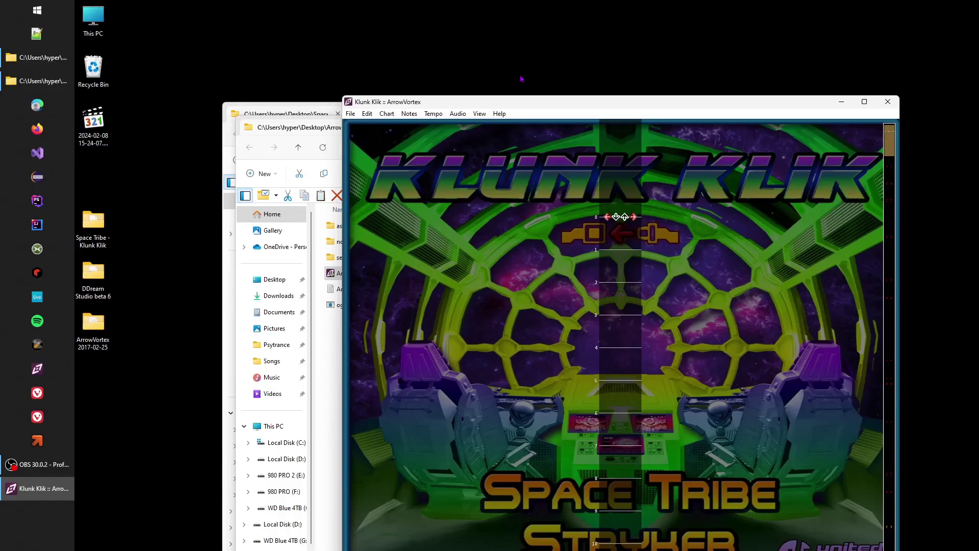
left_click(478, 113)
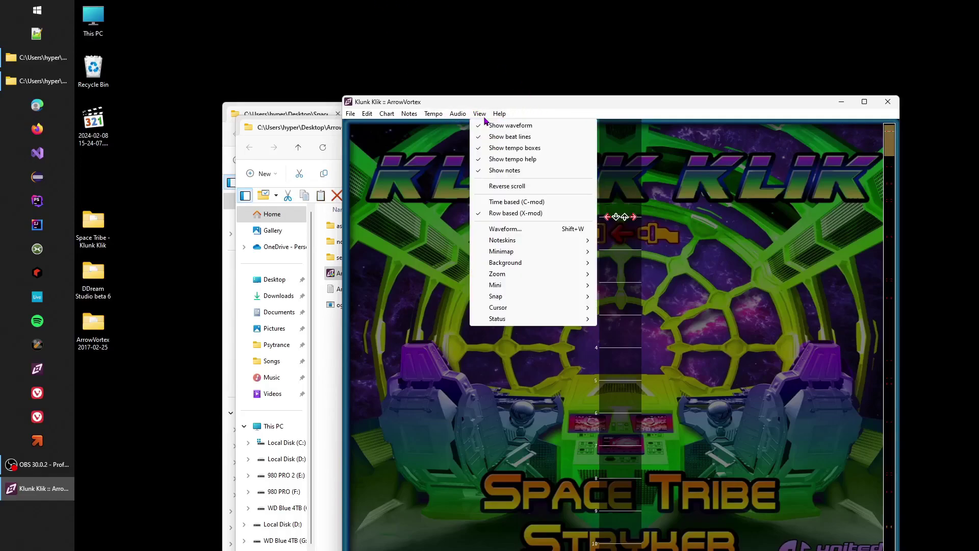
mouse_move(530, 274)
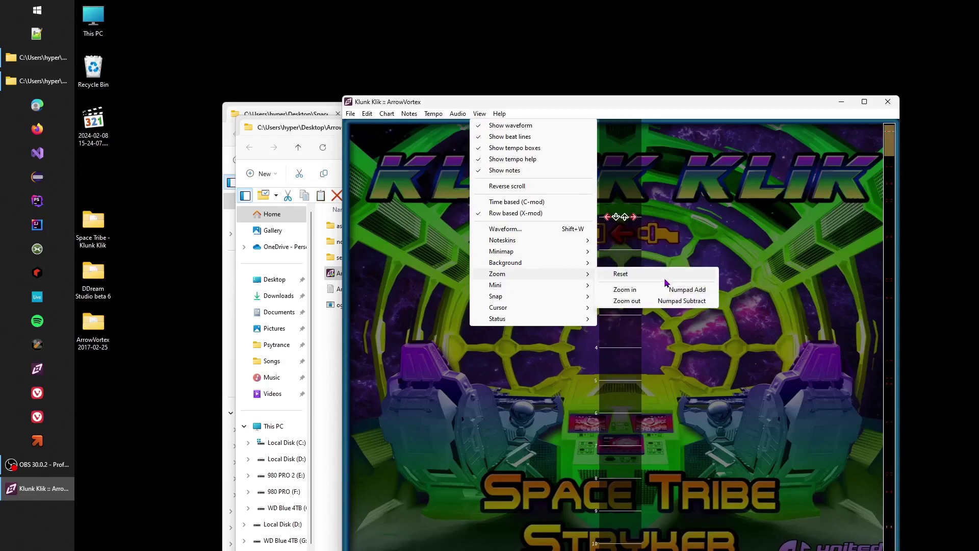
left_click(669, 291)
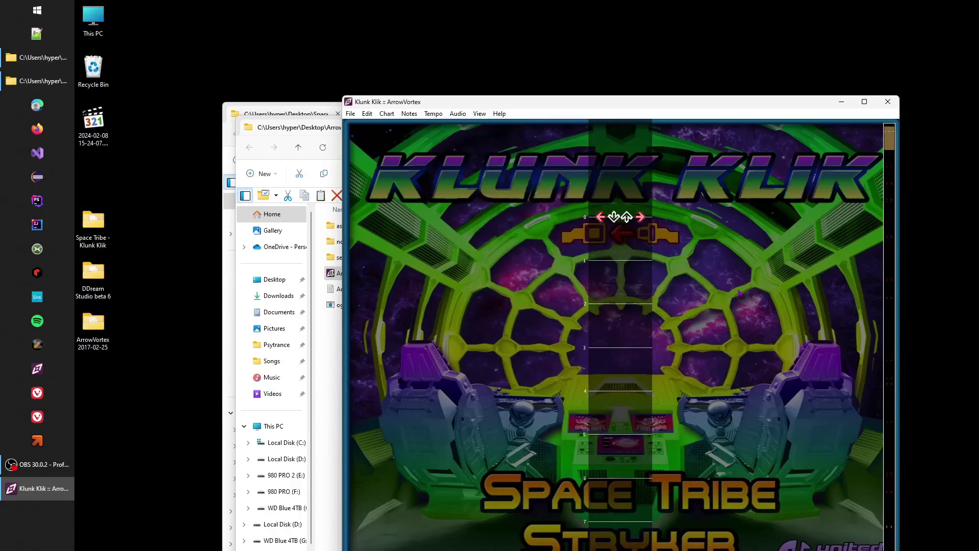
Magnify the chart further so the individual beat lines and arrows near measure 0 are well separated
left_click(479, 114)
mouse_move(528, 273)
left_click(685, 111)
scroll(673, 276, "up", 2)
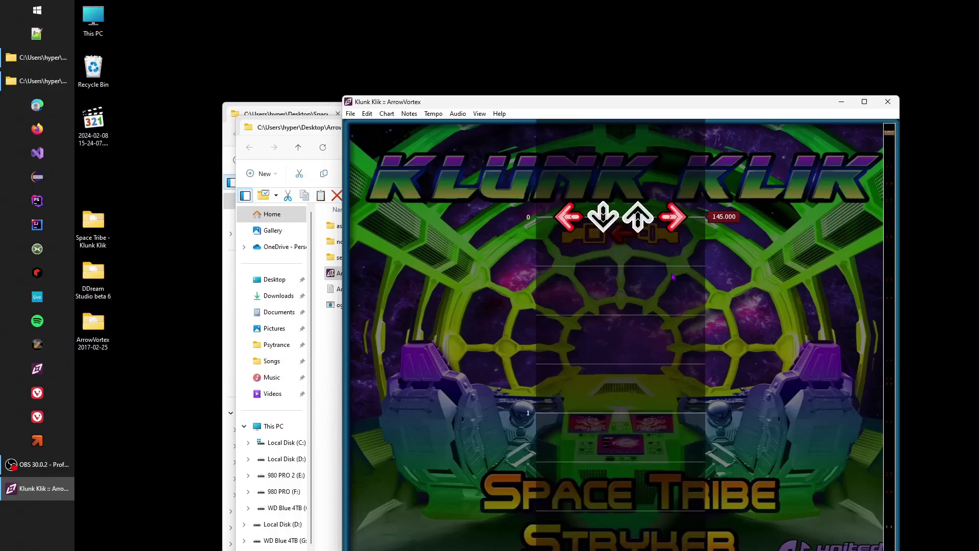
scroll(672, 276, "up", 2)
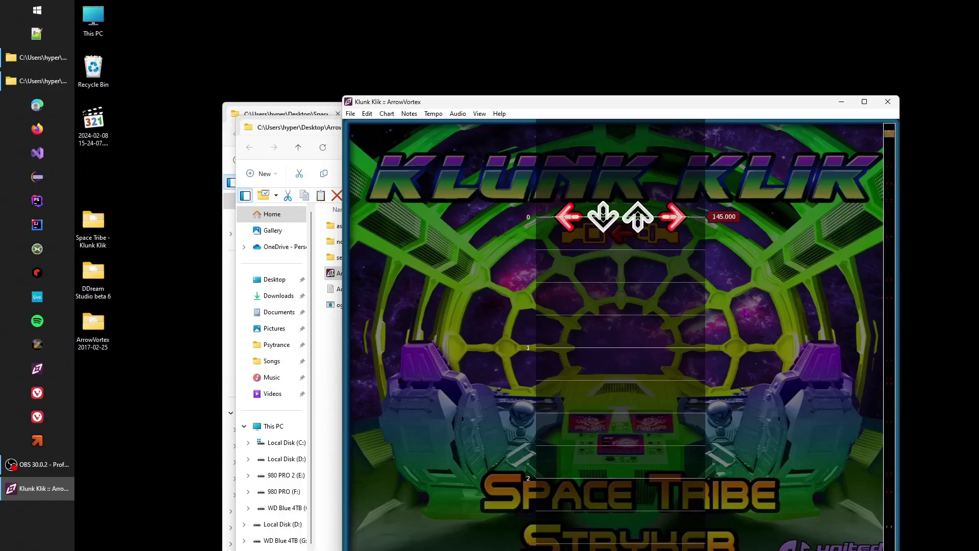
Set the snap to 4th and step through the first beats of the chart, ending at measure 0
scroll(774, 357, "down", 2)
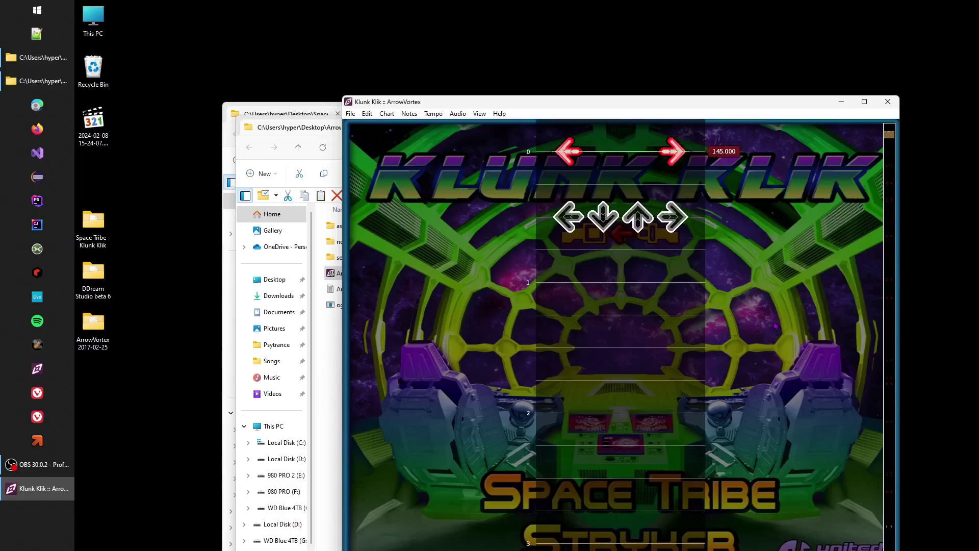
key("Left")
key("Right")
scroll(759, 292, "up", 1)
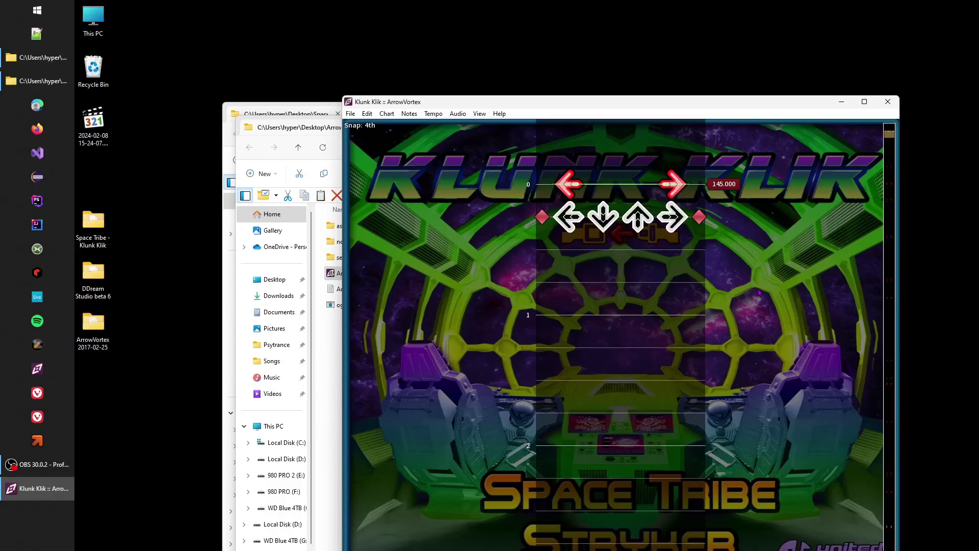
scroll(759, 293, "down", 1)
scroll(759, 292, "down", 1)
scroll(759, 292, "up", 3)
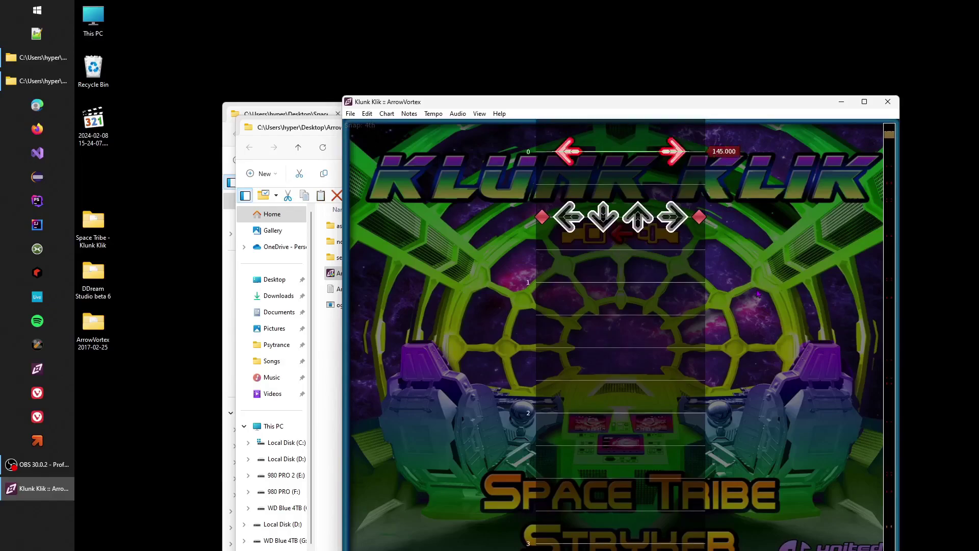
scroll(759, 292, "down", 3)
scroll(759, 292, "up", 3)
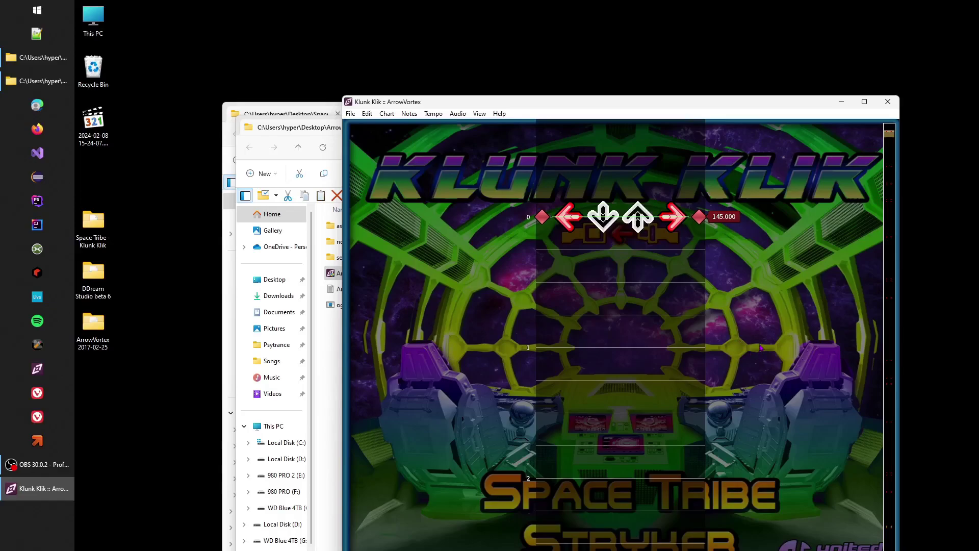
Zoom the chart out to show about ten measures, and examine the waveform display settings before closing them
scroll(762, 331, "down", 2, "ctrl")
scroll(762, 332, "down", 2, "ctrl")
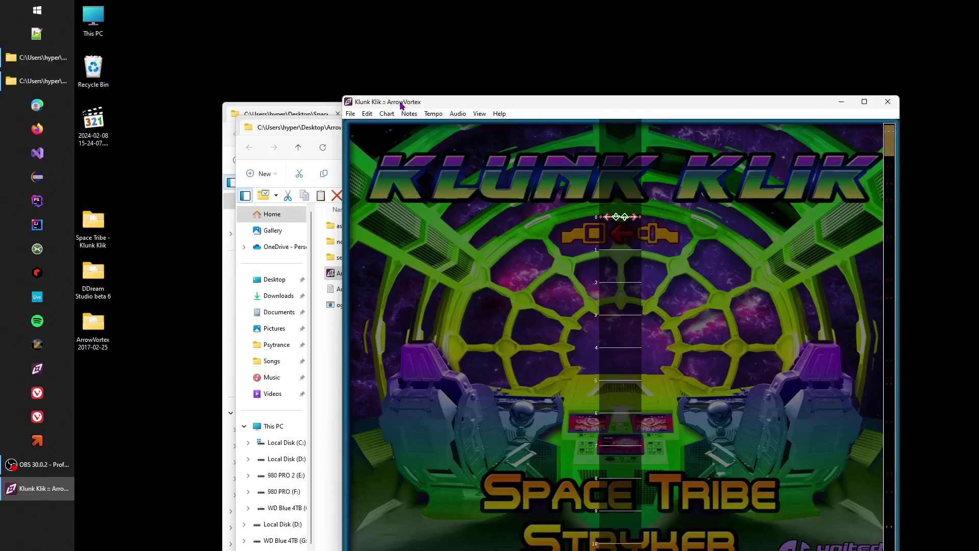
left_click(480, 115)
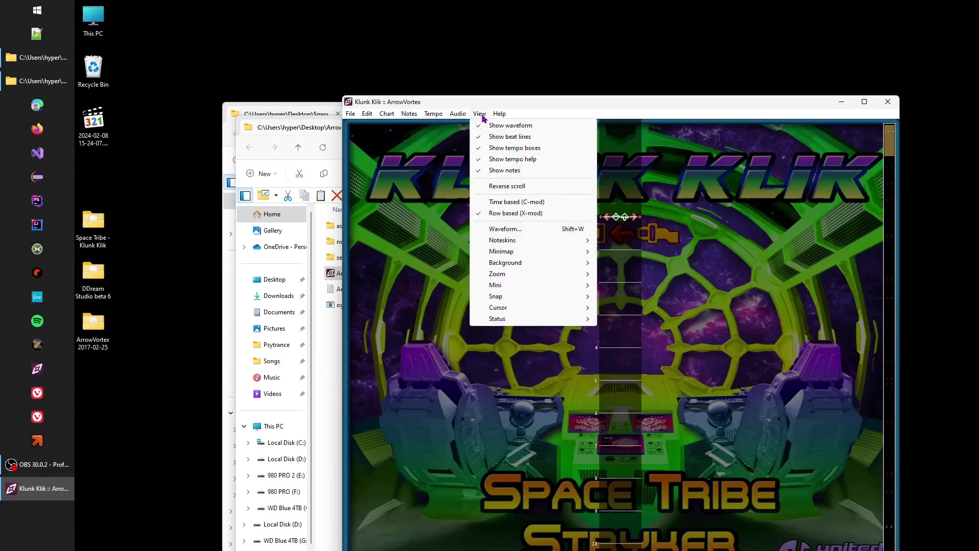
left_click(501, 229)
left_click_drag(613, 271, 487, 226)
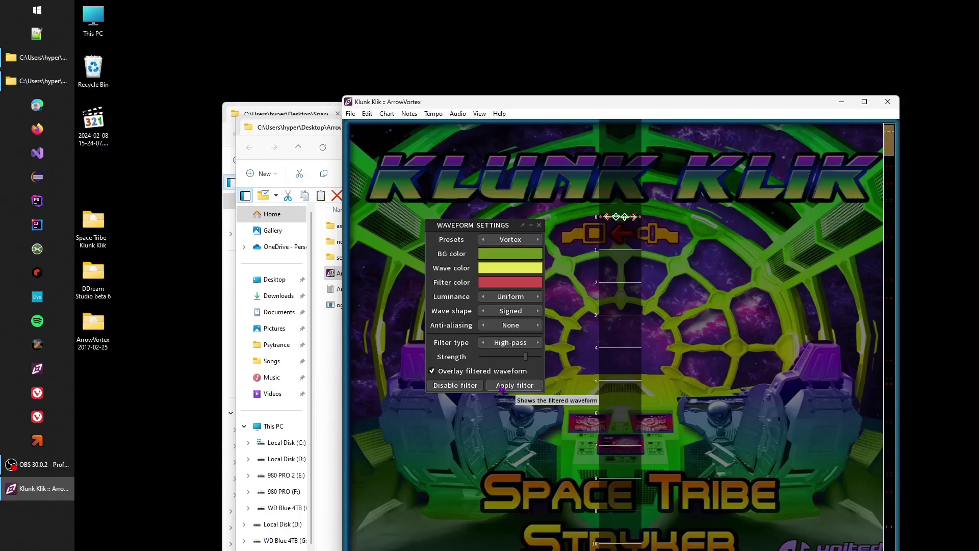
left_click(539, 225)
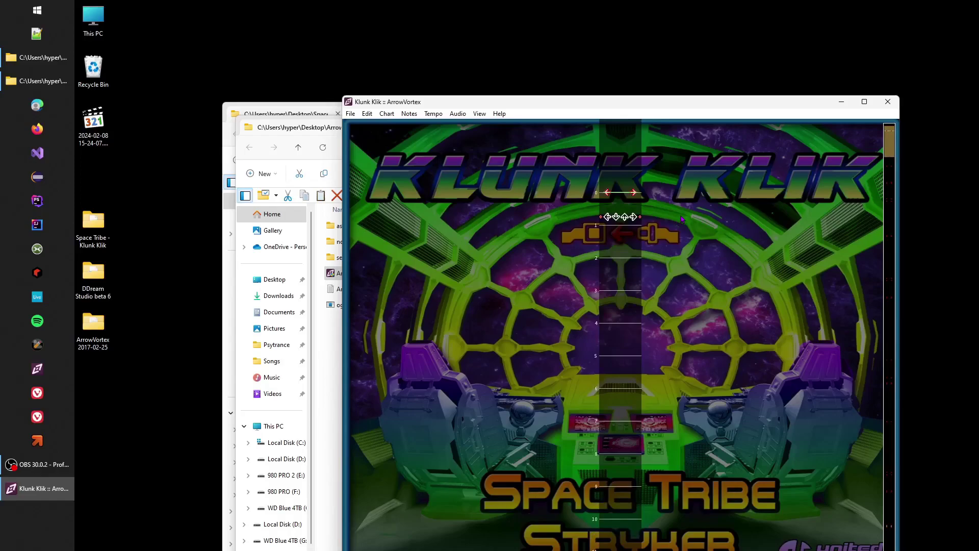
left_click(351, 114)
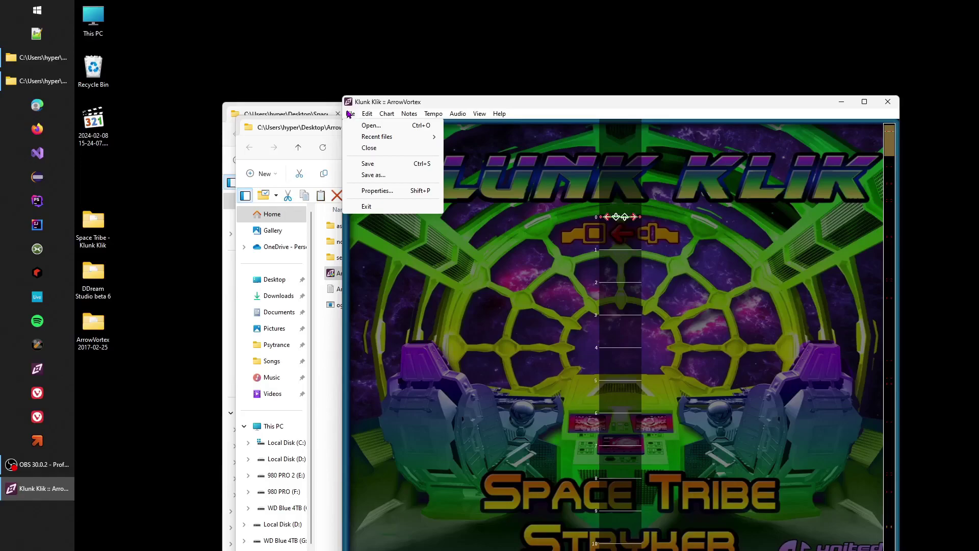
mouse_move(365, 118)
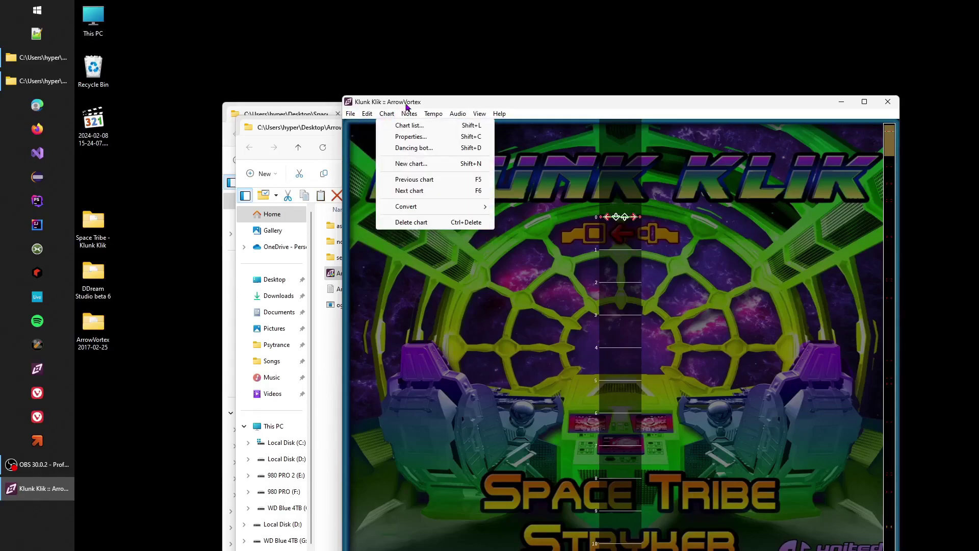
left_click(389, 117)
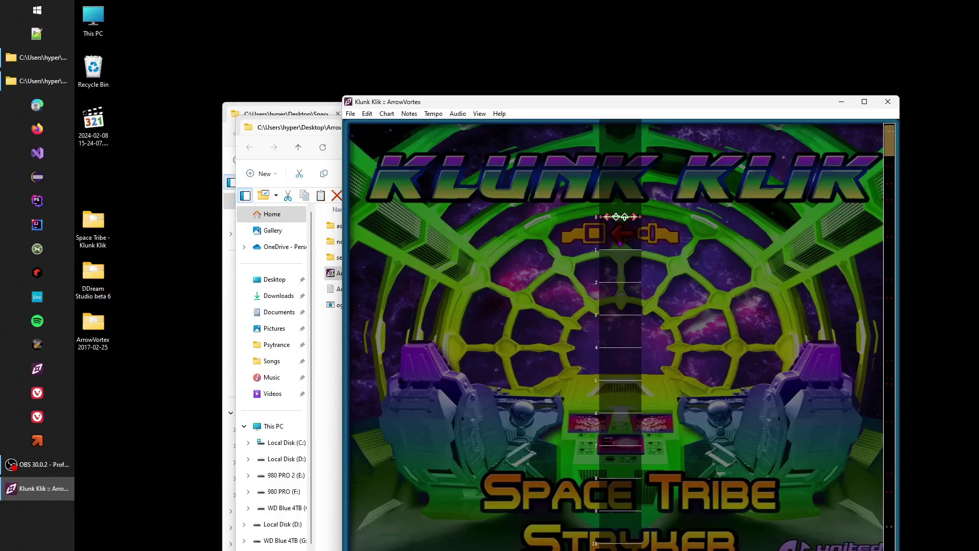
left_click(434, 114)
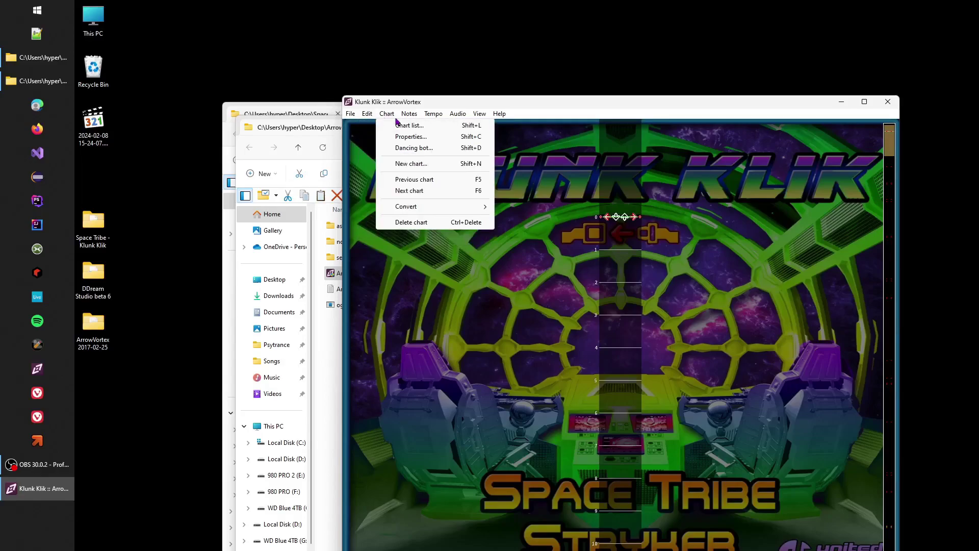
mouse_move(409, 115)
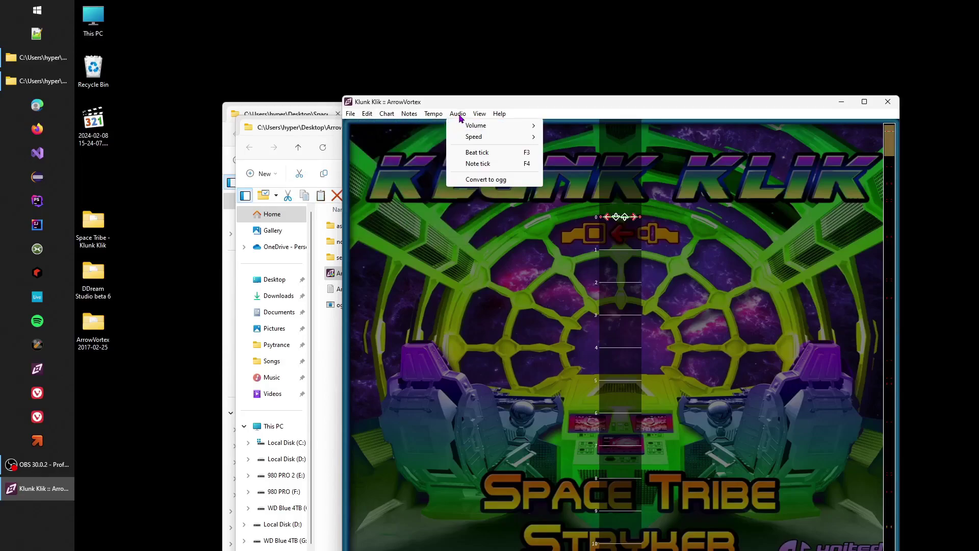
left_click(484, 117)
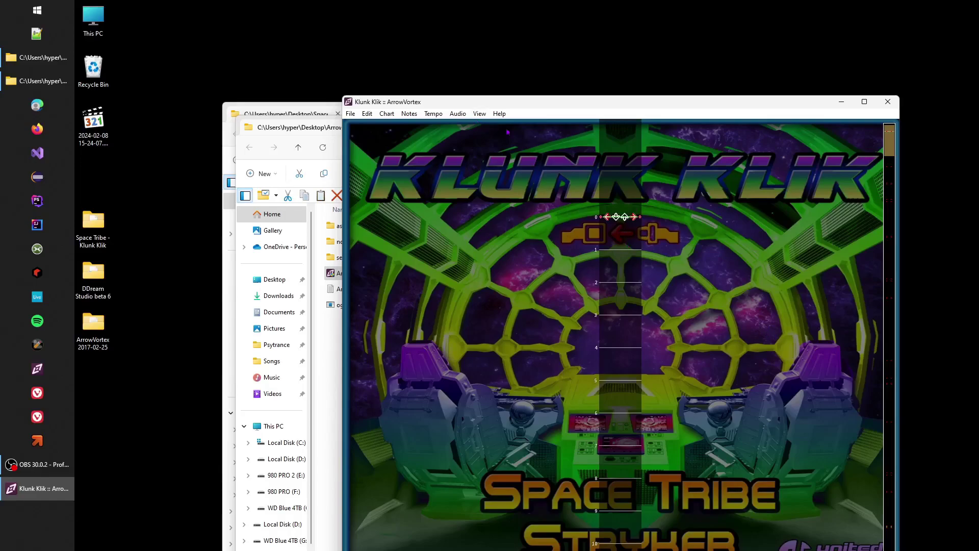
left_click(479, 114)
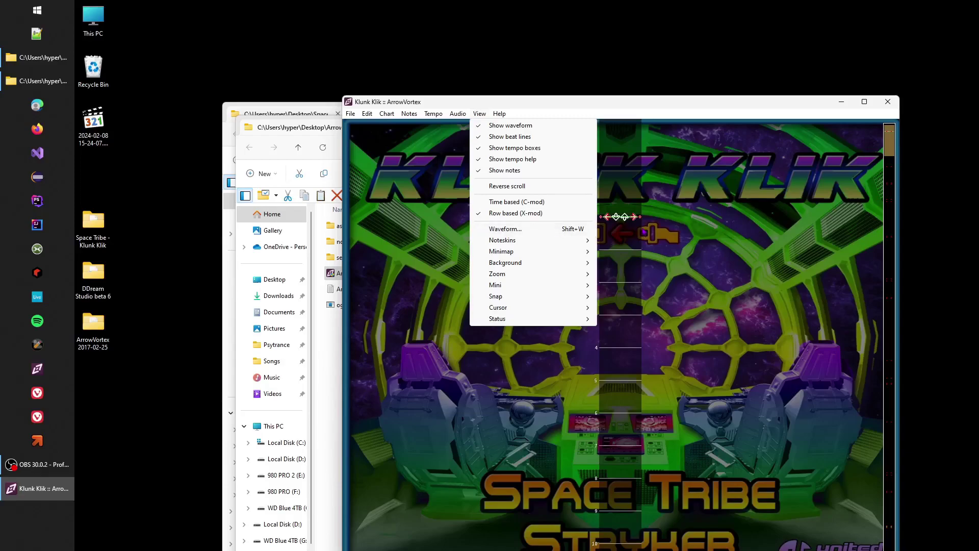
left_click(709, 235)
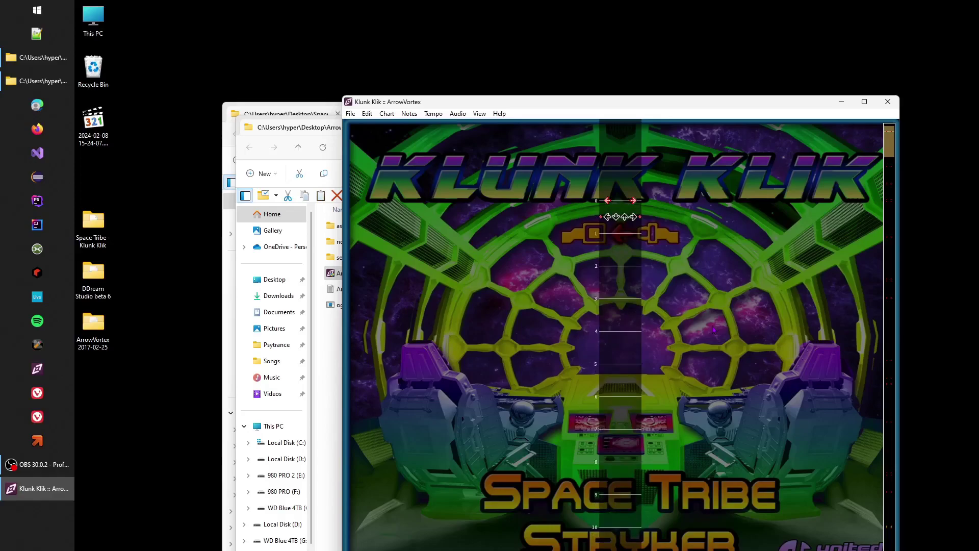
Select the chart region from measure 0 to measure 16
key("space")
scroll(642, 255, "down", 8)
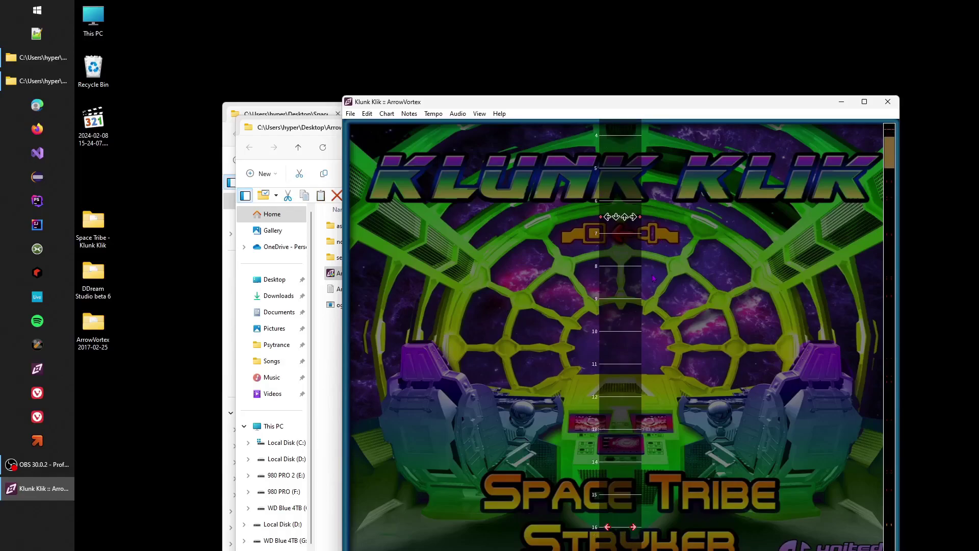
scroll(655, 280, "down", 6)
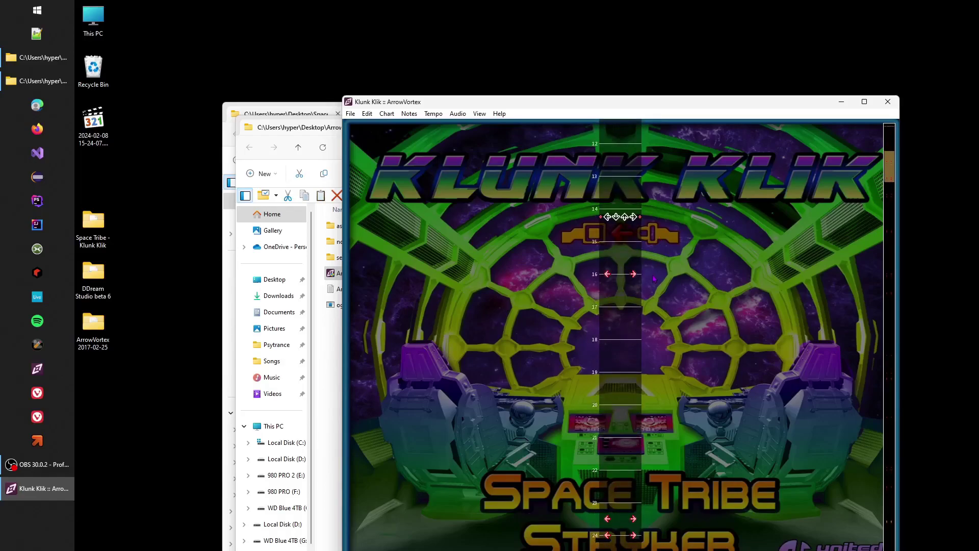
key("shift+Home")
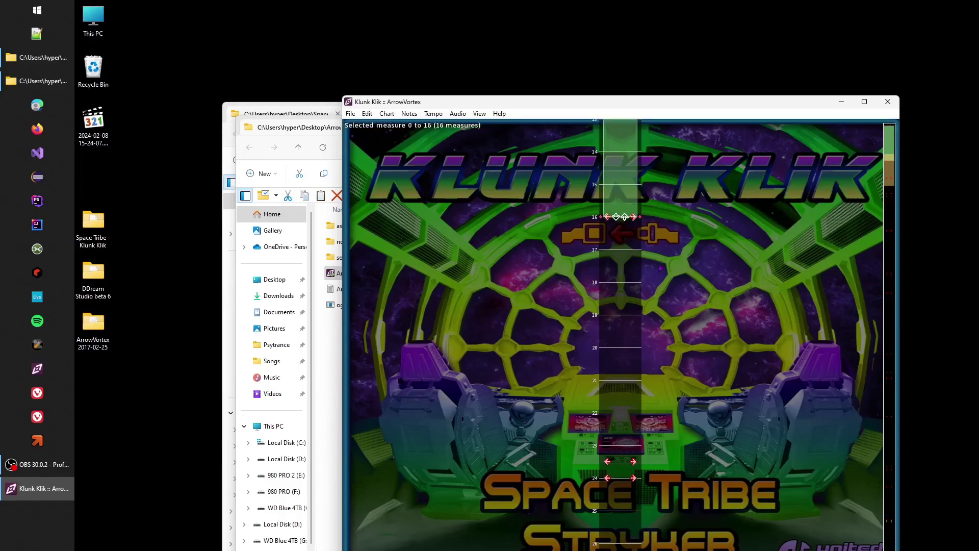
scroll(660, 286, "up", 2)
scroll(667, 296, "up", 7)
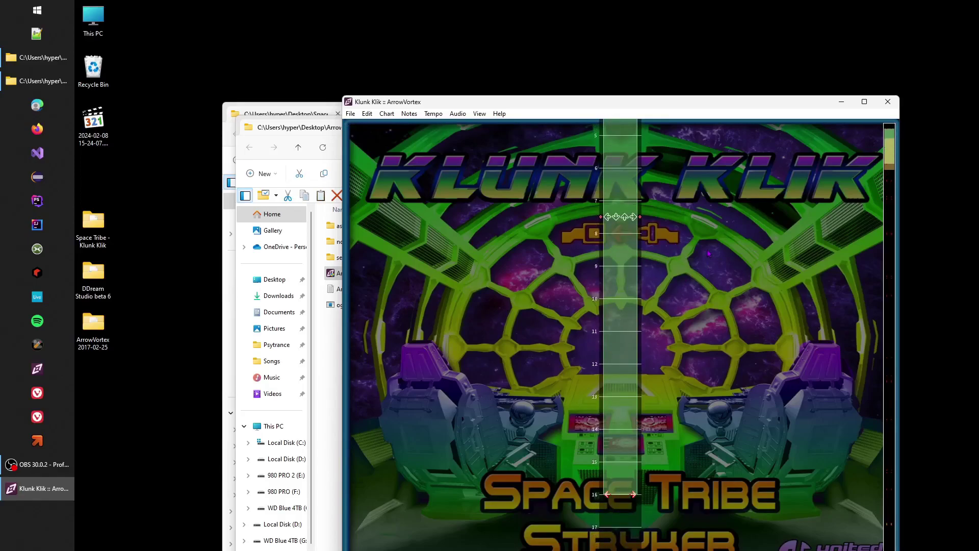
scroll(701, 253, "up", 5)
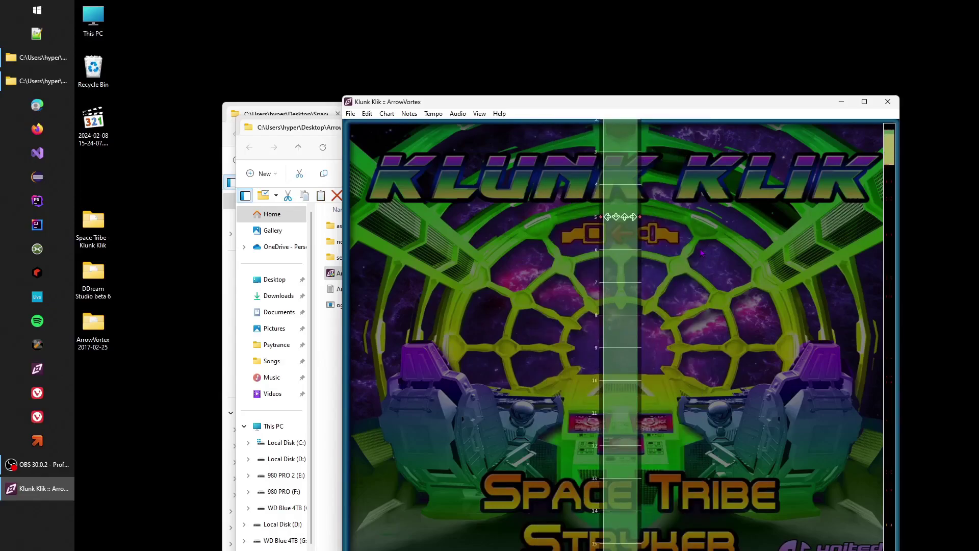
scroll(695, 247, "up", 1)
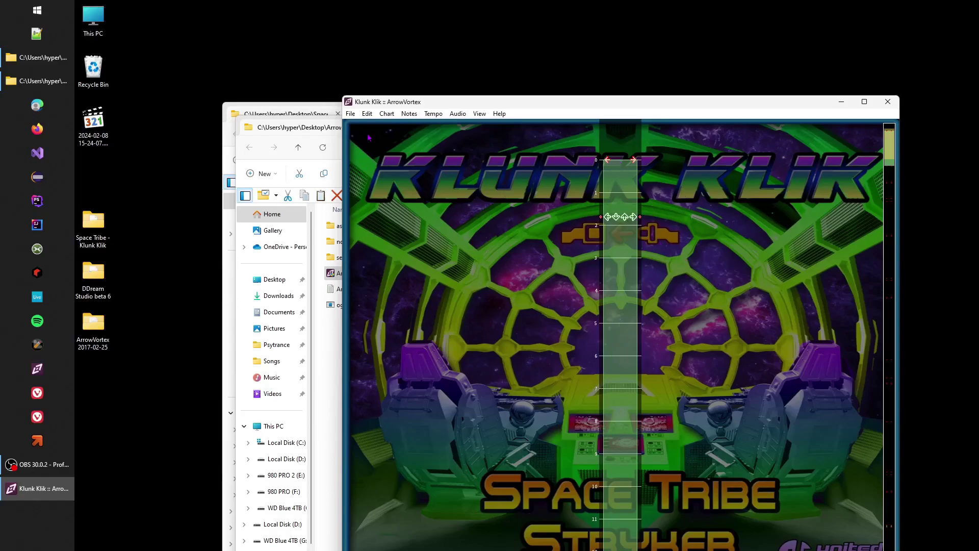
Generate 4th-spaced notes over the selected measures at minimum difficulty, starting with the right foot, and clear the selection
left_click(387, 117)
mouse_move(410, 117)
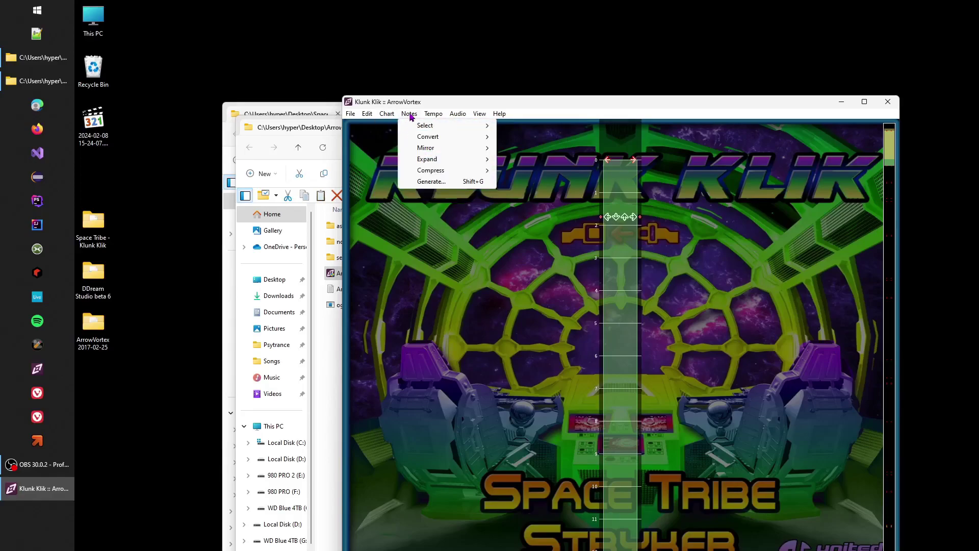
left_click(431, 182)
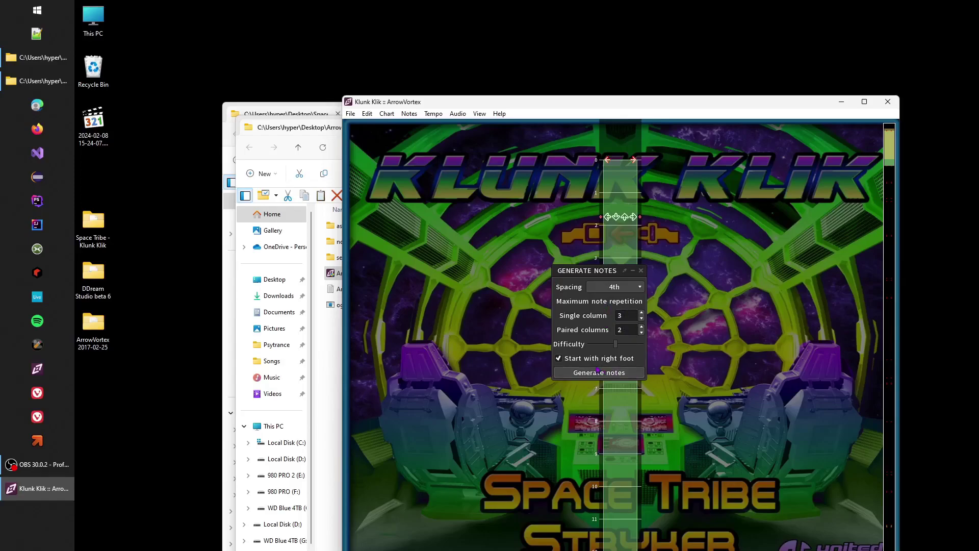
left_click_drag(618, 347, 457, 364)
left_click(612, 373)
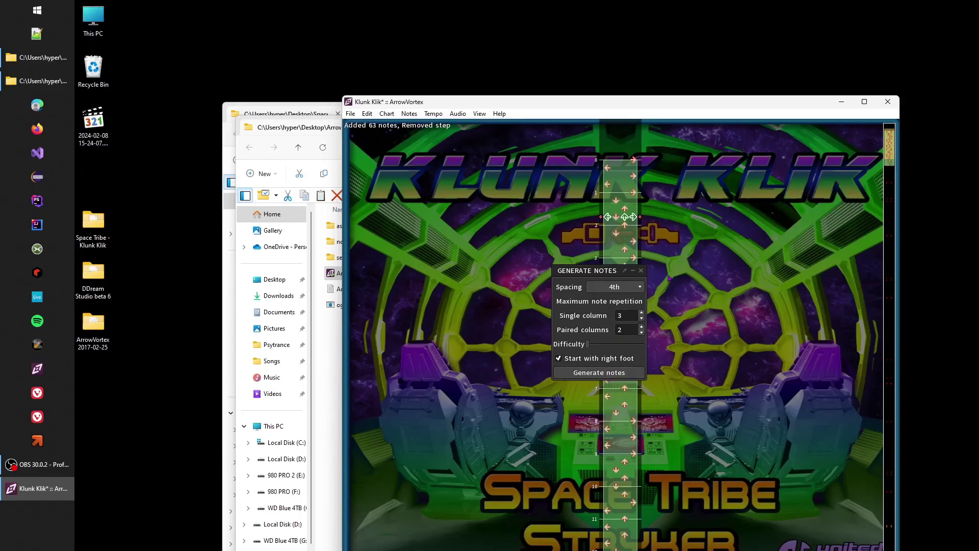
left_click(640, 270)
scroll(681, 238, "up", 1)
key("Escape")
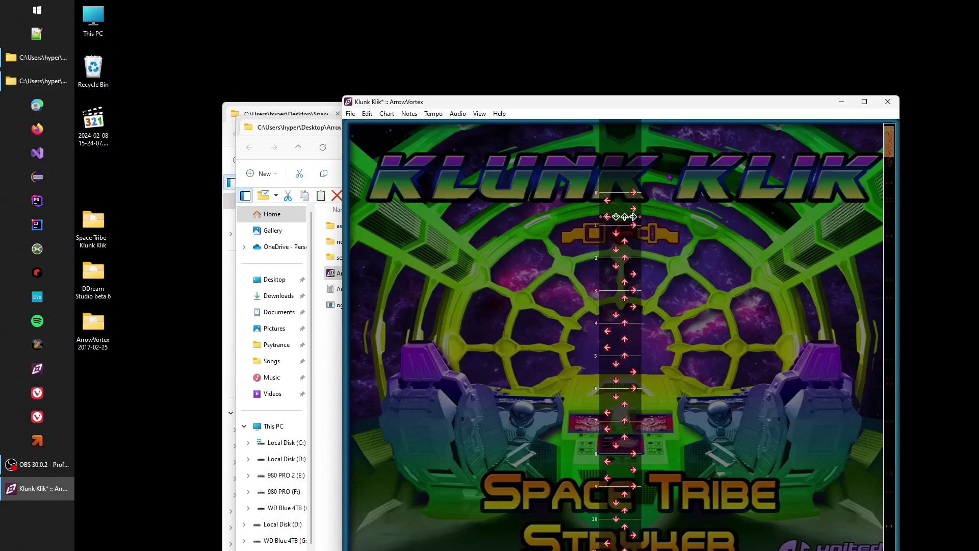
Review the generated arrows between measure 0 and measure 16, ending at measure 8
scroll(671, 214, "up", 1)
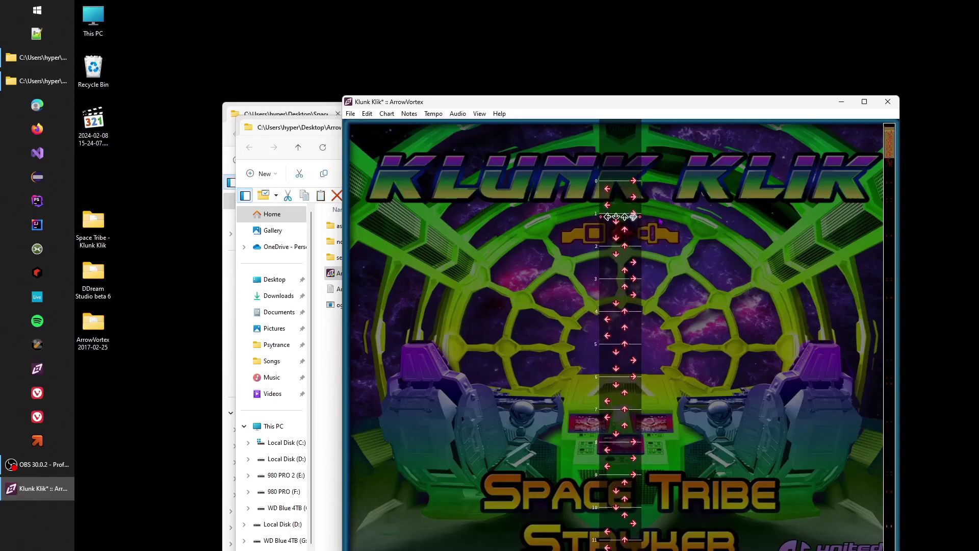
scroll(661, 221, "down", 1)
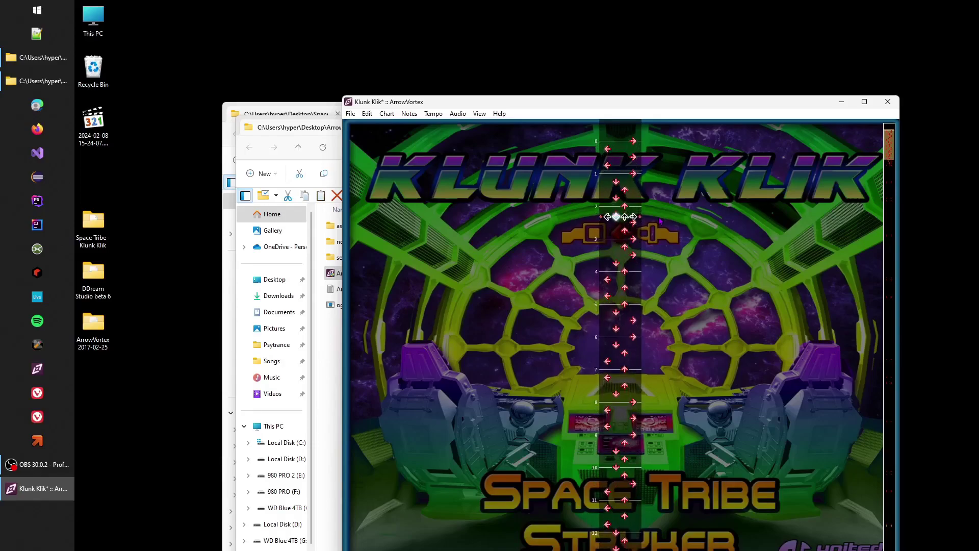
scroll(663, 223, "down", 2)
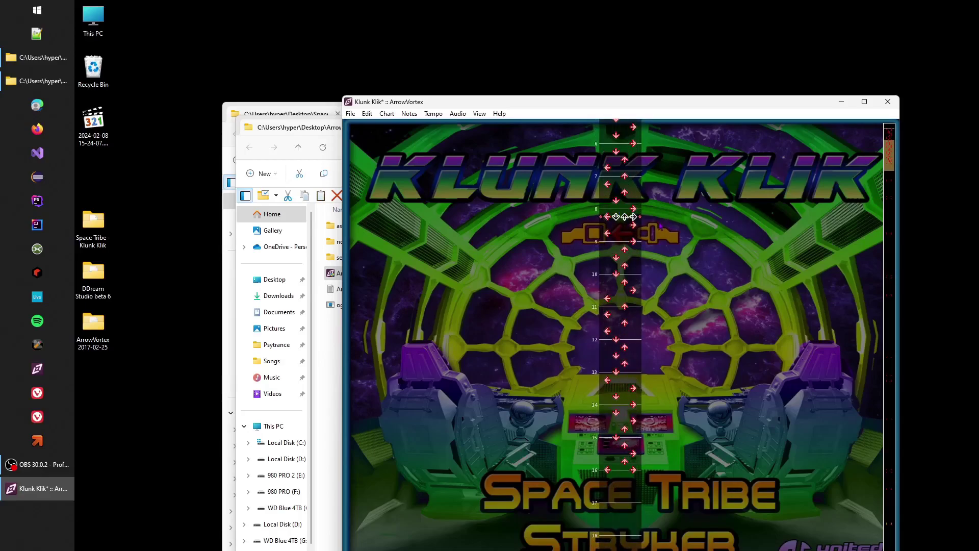
scroll(695, 226, "down", 1)
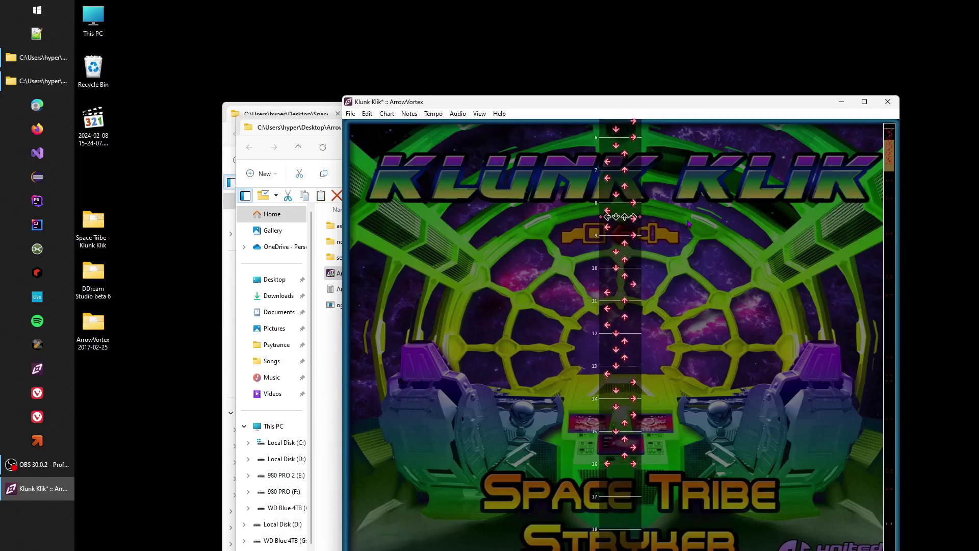
scroll(661, 218, "up", 3)
scroll(661, 219, "up", 2)
scroll(663, 219, "down", 1)
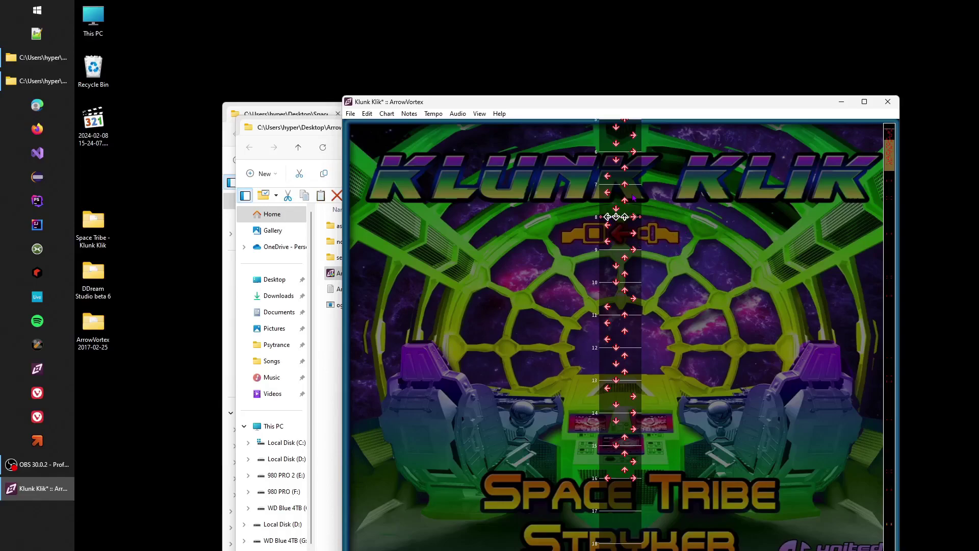
Add 8th-note arrows on the four off-beats of measure 8, in the order right, left, right, left
scroll(673, 245, "up", 3, "ctrl")
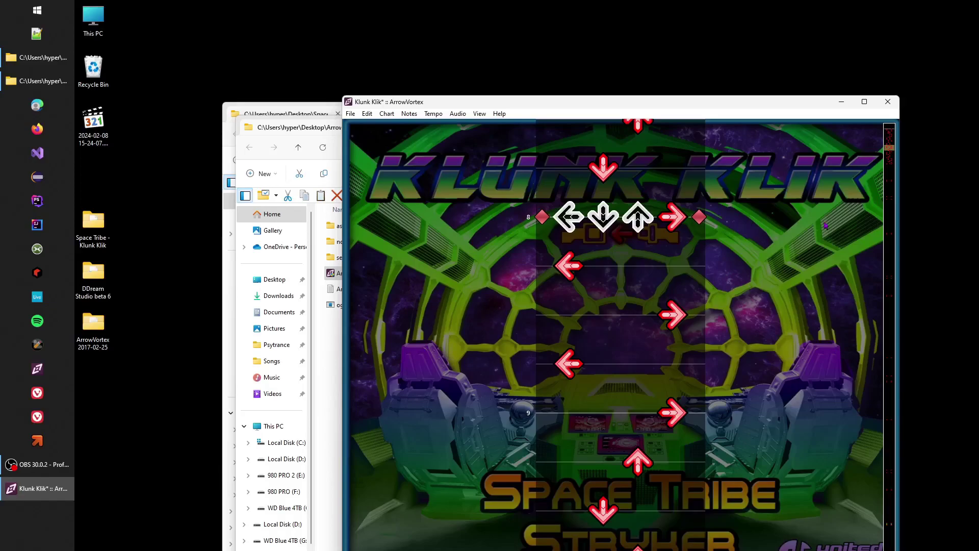
key("Right")
key("Down")
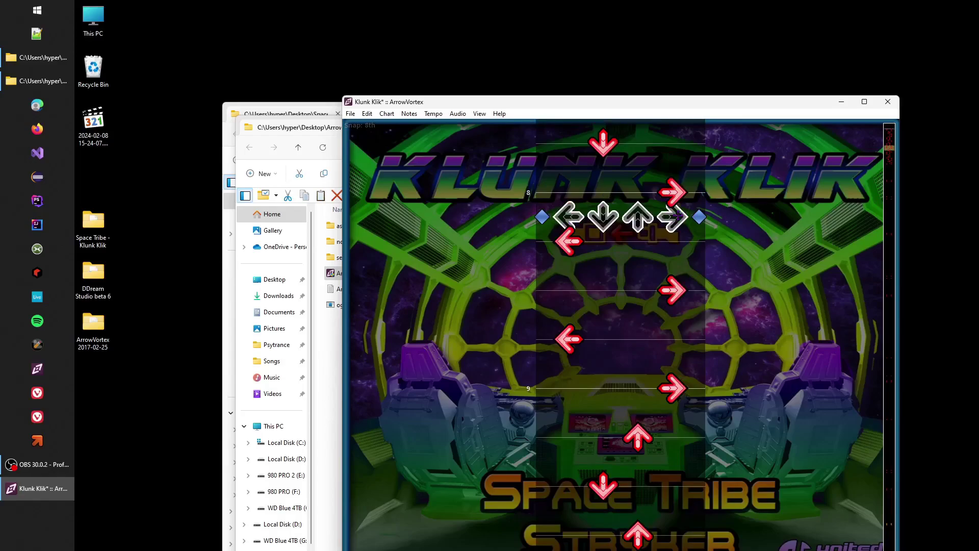
key("4")
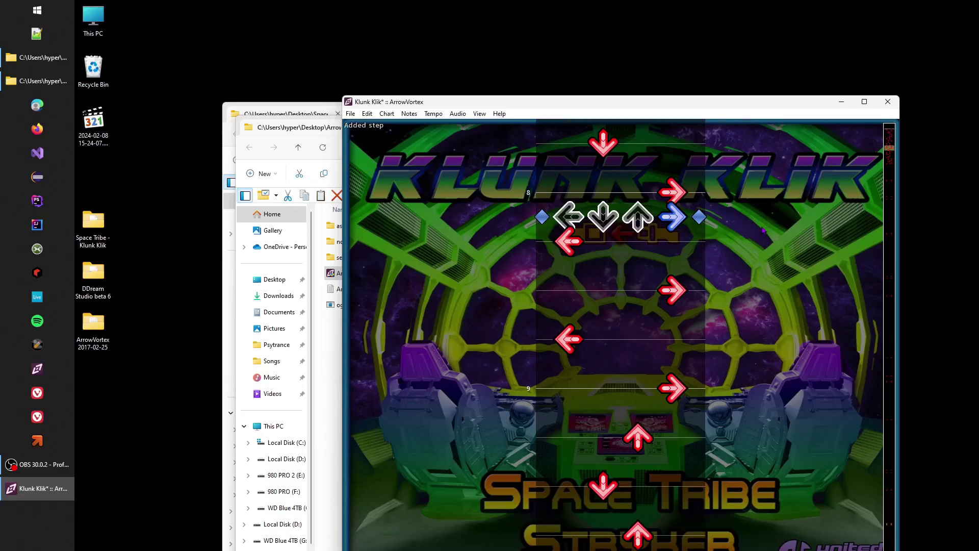
key("Down")
key("Down")
key("1")
key("Down")
key("Down")
key("4")
key("Down")
key("Down")
key("1")
key("Down")
key("Down")
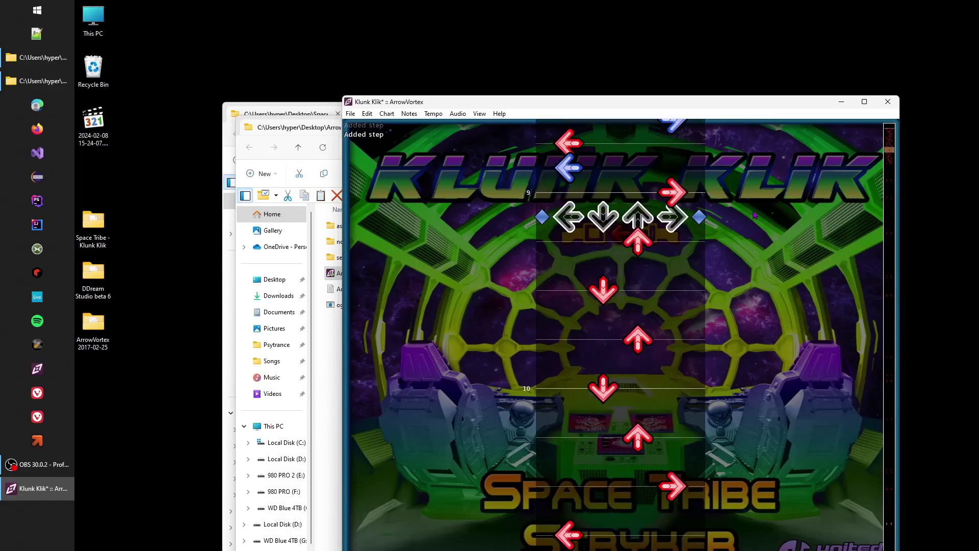
Step back and forth by 8ths around measure 9 to examine the added off-beat arrows and the following notes
key("Up")
key("Up")
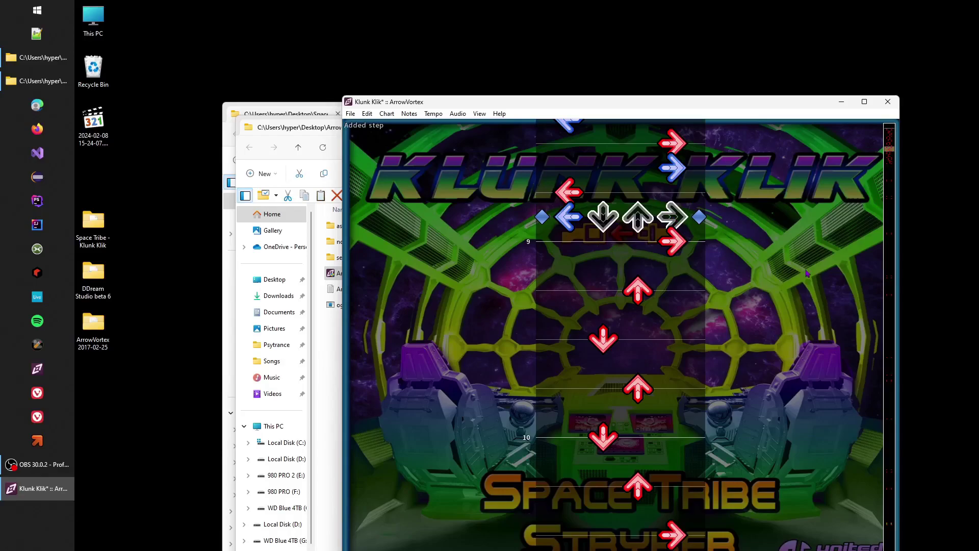
key("Down")
key("Up")
key("Down")
key("Up")
key("Down")
key("Up")
key("Down")
key("Up")
key("Down")
key("Down")
key("Down")
key("Up")
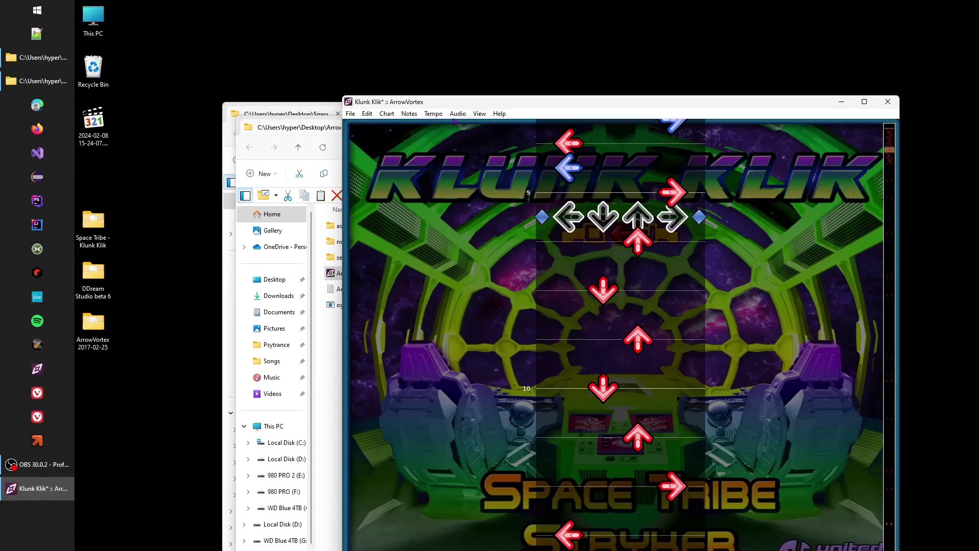
Review the note generation settings for spacing, maximum note repetition, difficulty and starting foot, and close them without generating
left_click(387, 115)
left_click(389, 117)
left_click(409, 114)
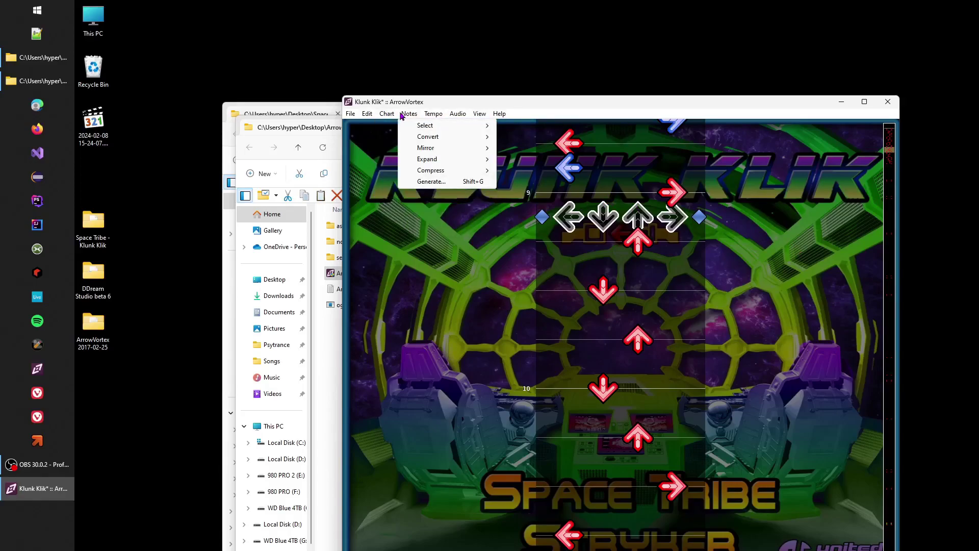
left_click(424, 182)
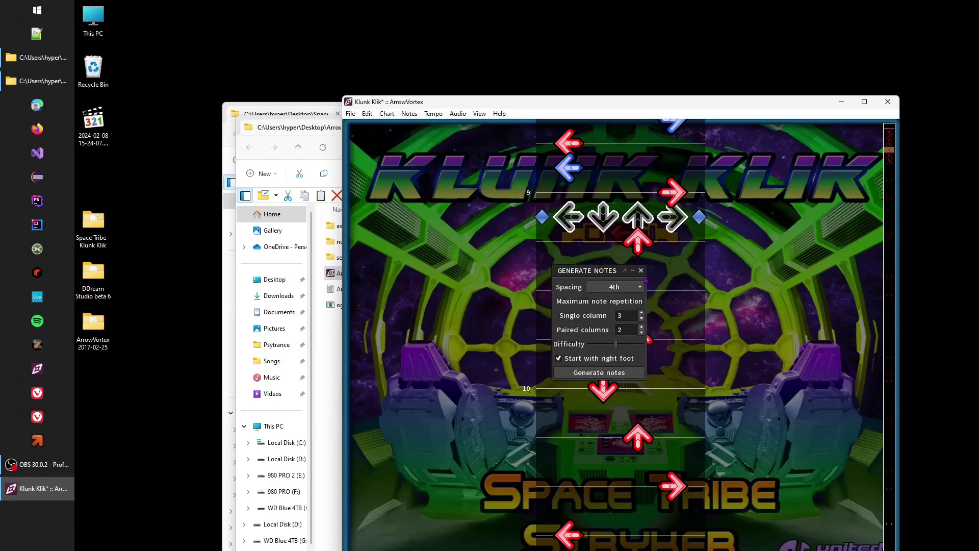
left_click(641, 271)
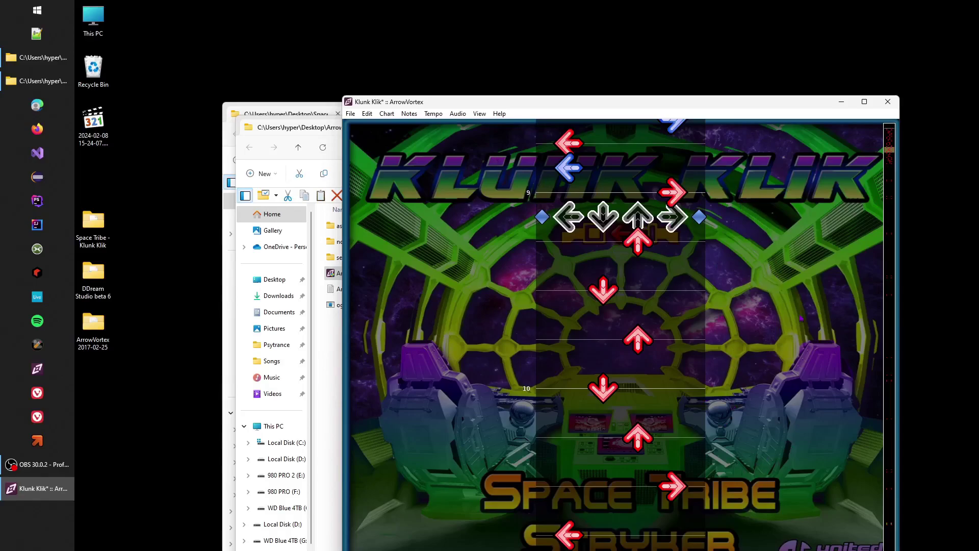
Examine the arrows in measures 7 to 10 and play the chart from just before measure 8 into measure 9
scroll(754, 214, "up", 7)
scroll(755, 214, "down", 7)
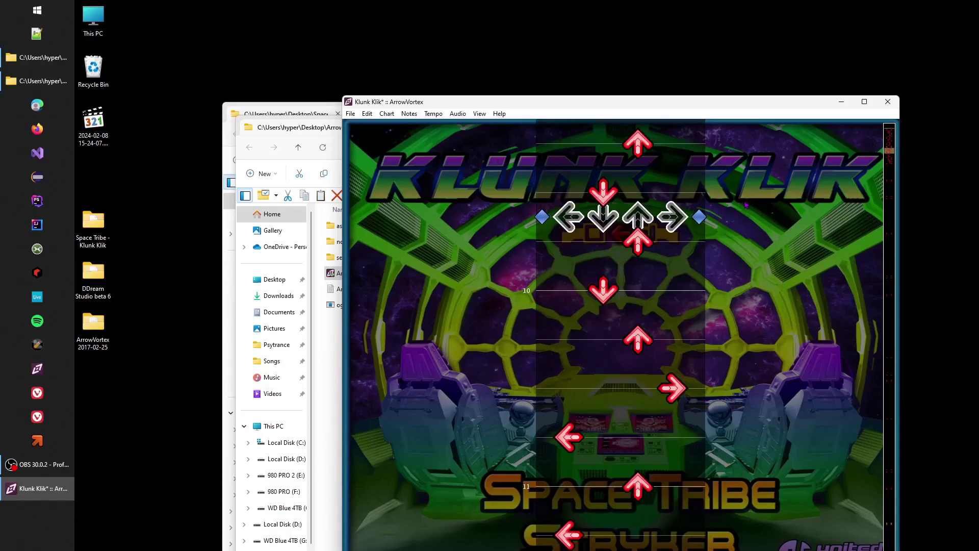
scroll(760, 224, "up", 3)
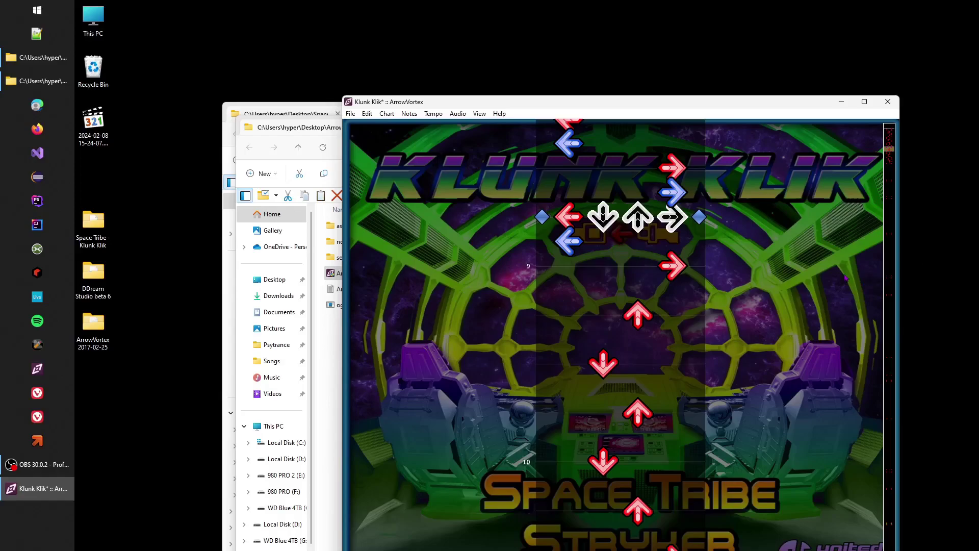
scroll(786, 260, "down", 1)
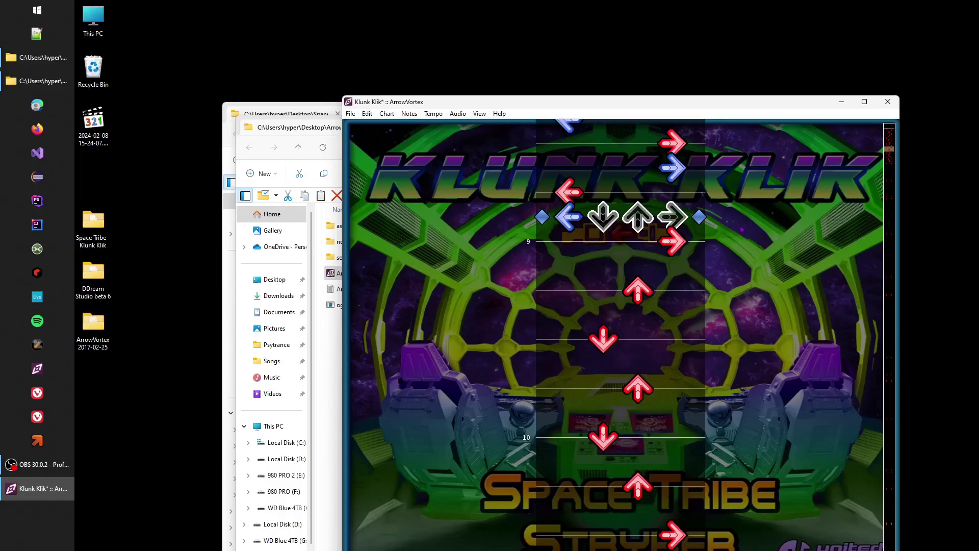
scroll(739, 237, "up", 4)
scroll(729, 237, "up", 2)
scroll(726, 253, "up", 4)
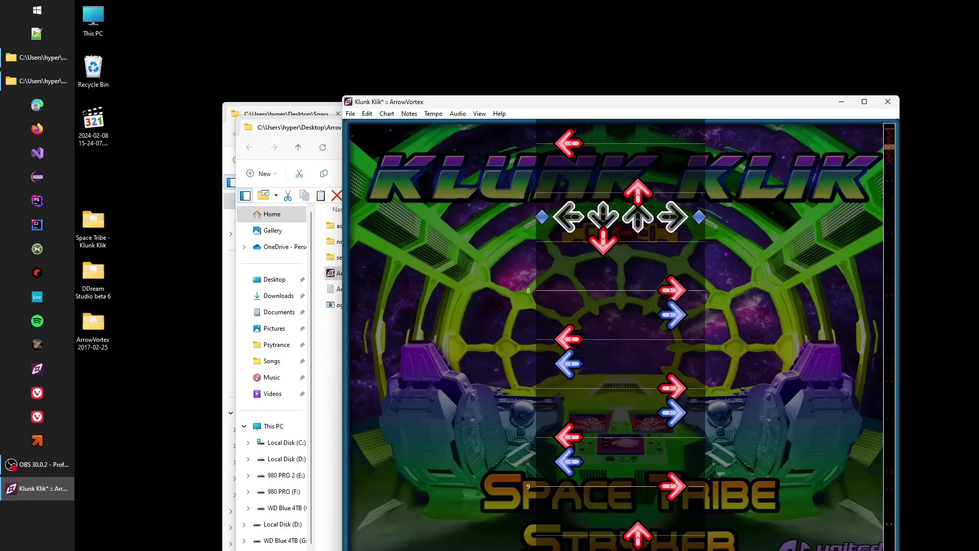
key("space")
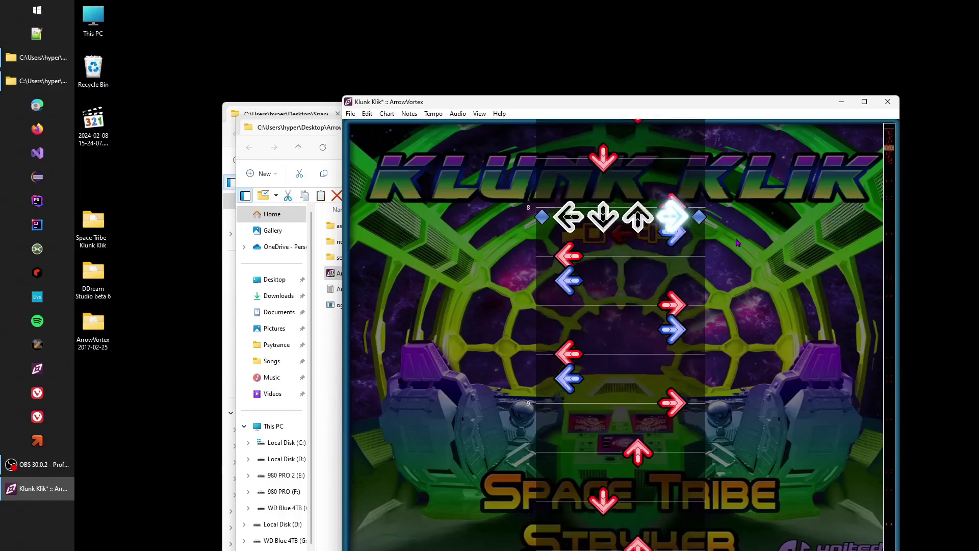
scroll(735, 244, "up", 3)
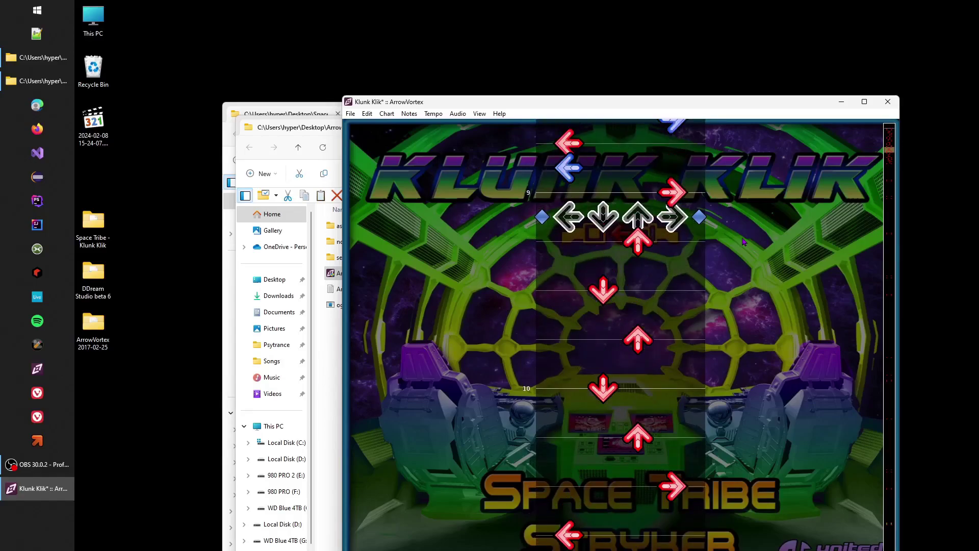
Add 8th-note arrows on the first two off-beats of measure 9, right and up, and look over the measures beyond
key("4")
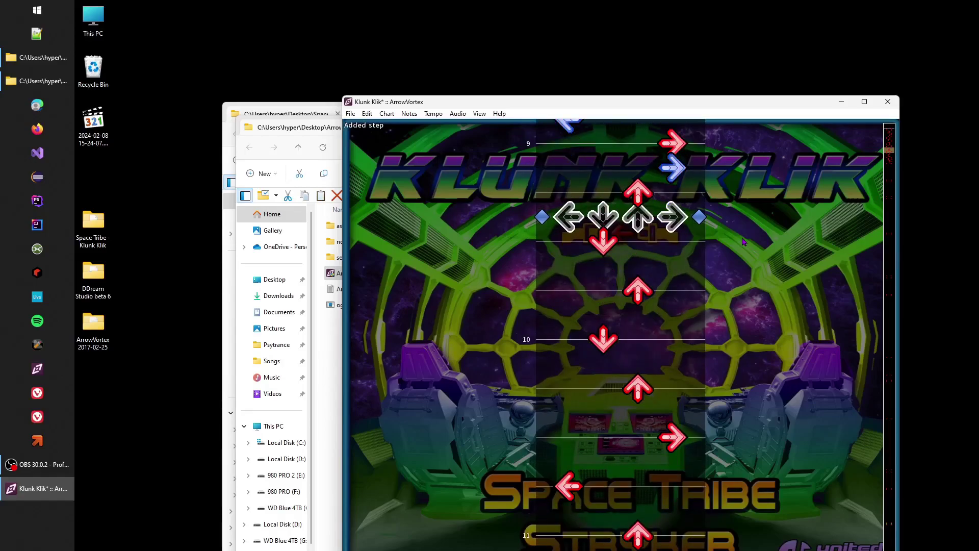
scroll(742, 241, "up", 7)
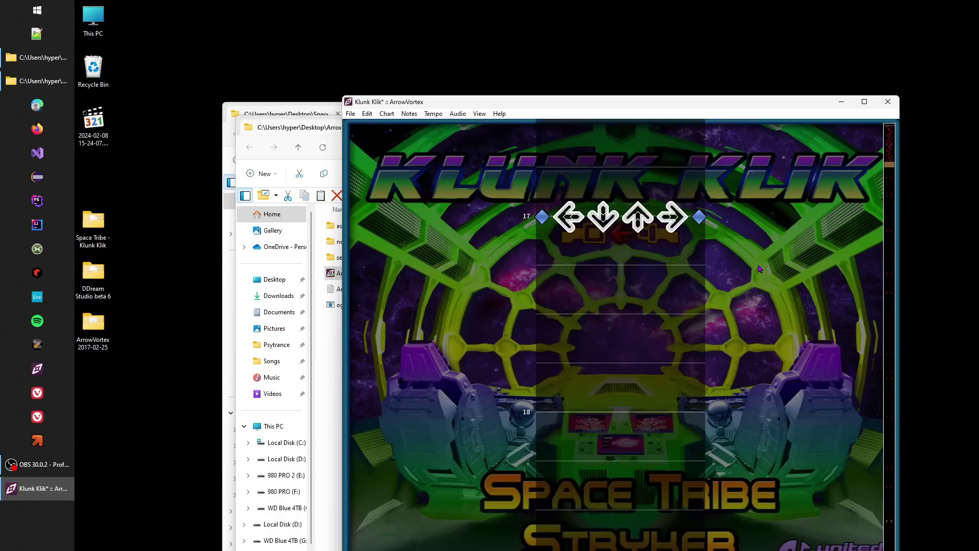
scroll(760, 269, "up", 10)
scroll(754, 270, "up", 10)
scroll(754, 265, "up", 10)
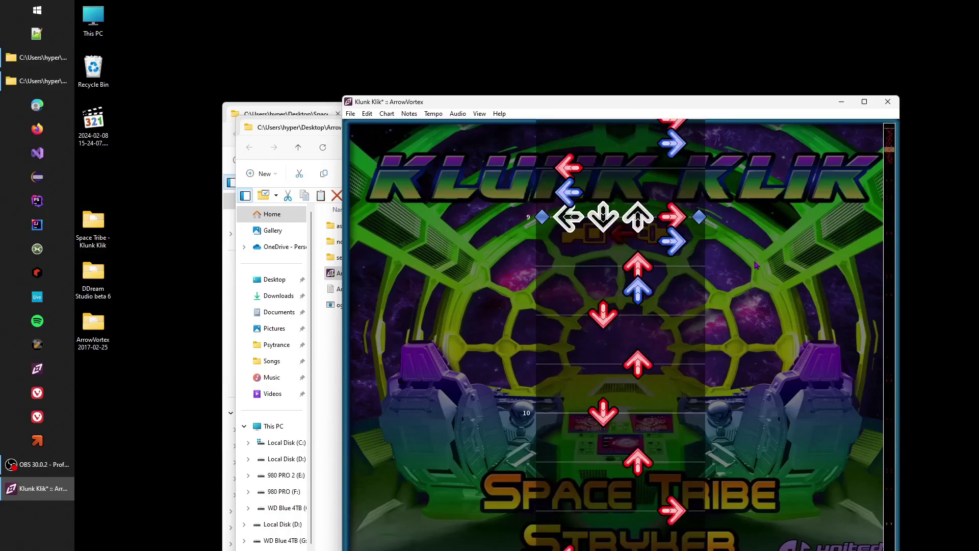
Undo all the manually added 8th-note arrows in measures 8 and 9
key("ctrl+z")
key("ctrl+z")
key("ctrl+z")
key("ctrl+z")
key("ctrl+z")
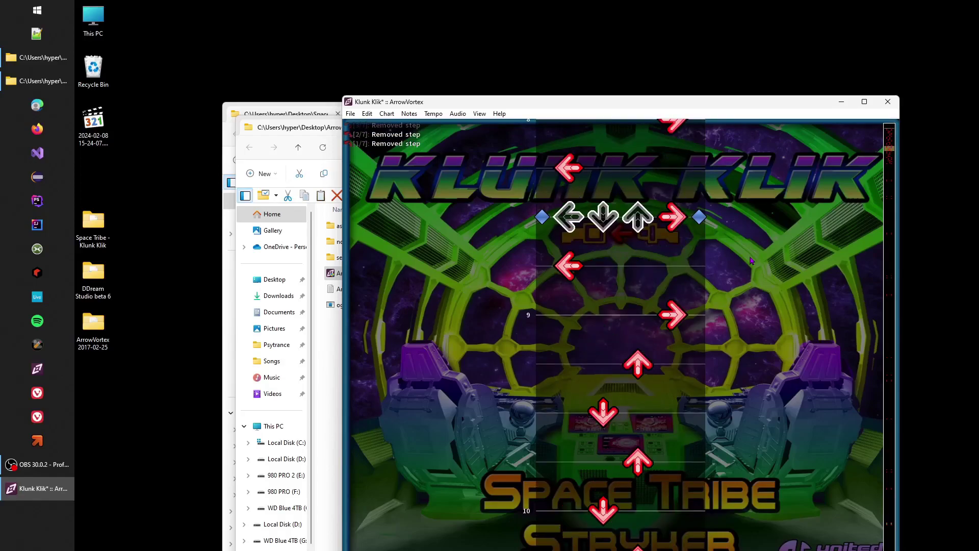
key("ctrl+z")
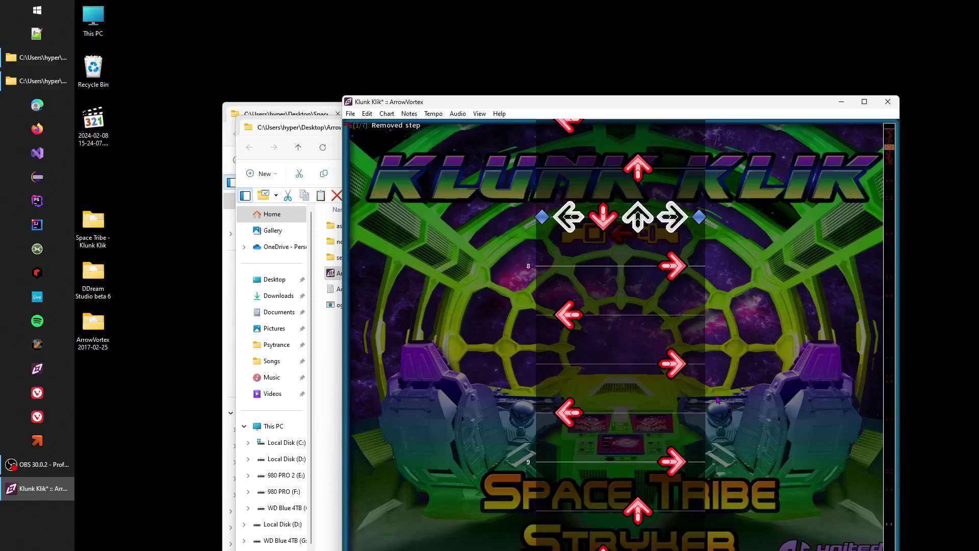
Review the generated 4th-note chart zoomed out, from measure 8 towards measure 16 and back near the start
scroll(737, 337, "down", 2)
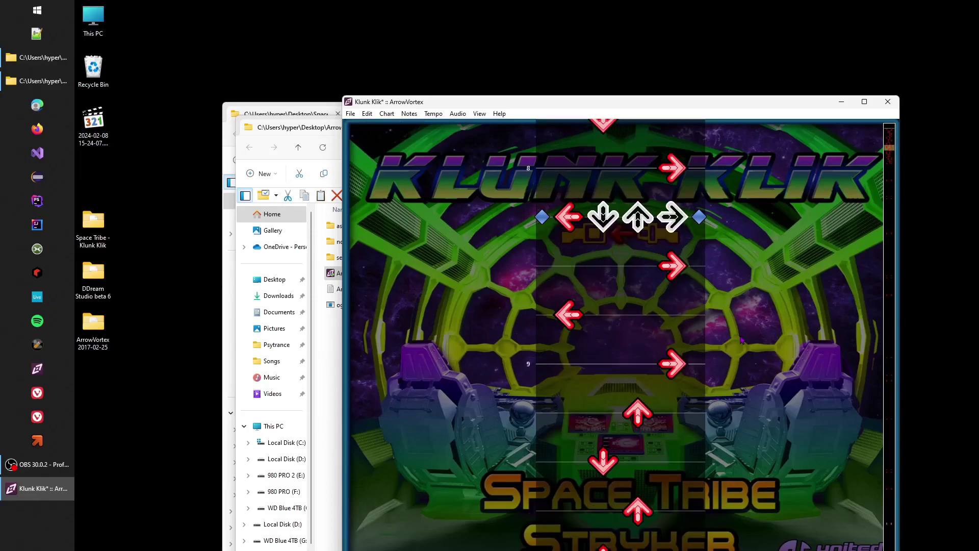
scroll(739, 337, "down", 4)
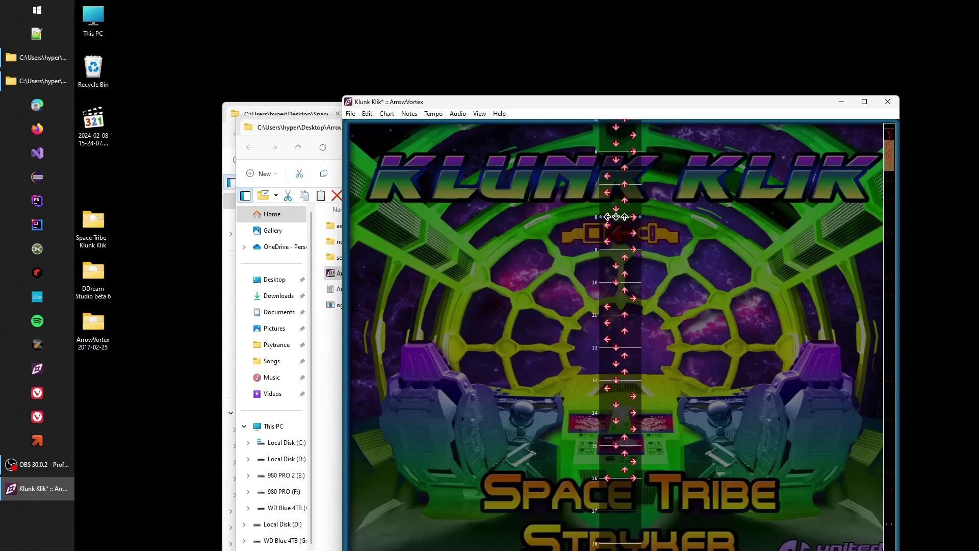
scroll(674, 353, "down", 1)
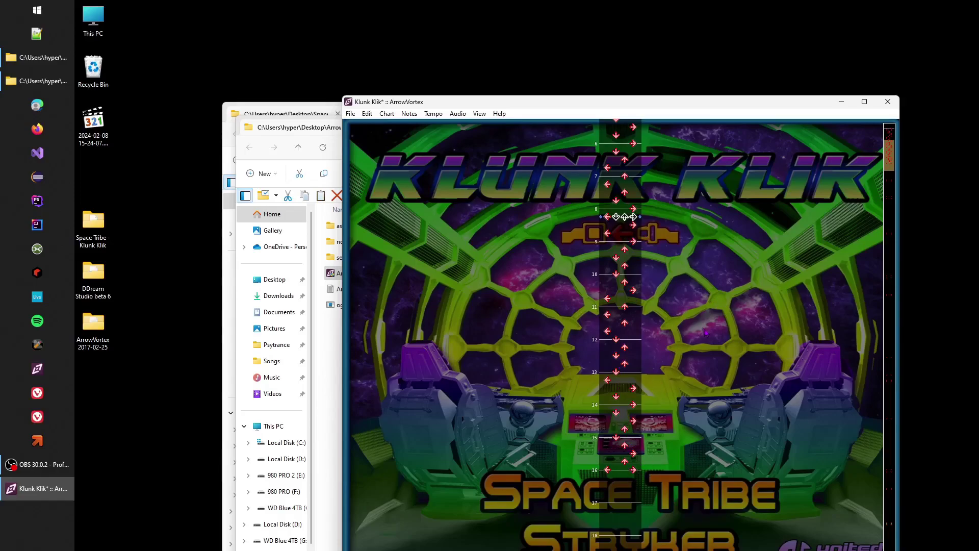
scroll(676, 331, "down", 8)
scroll(690, 371, "down", 7)
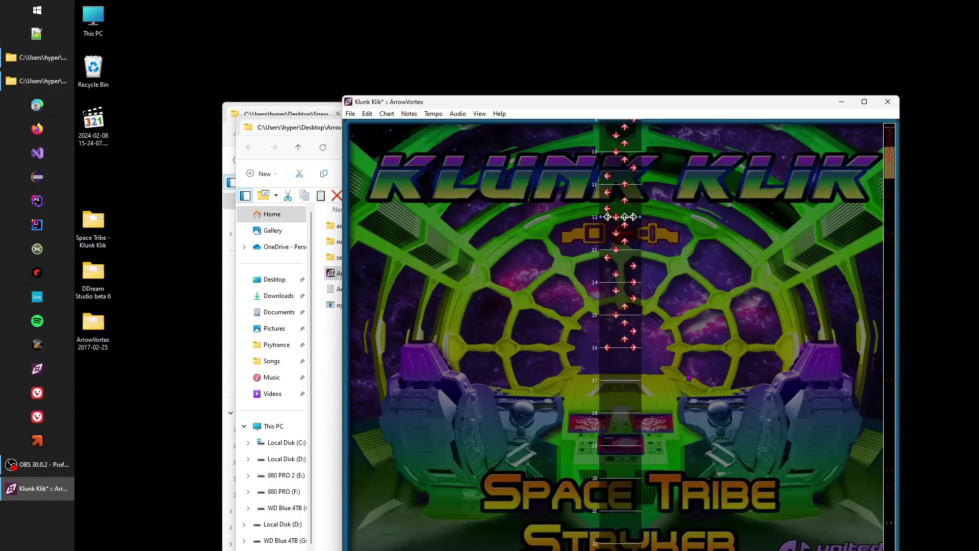
scroll(688, 367, "down", 3)
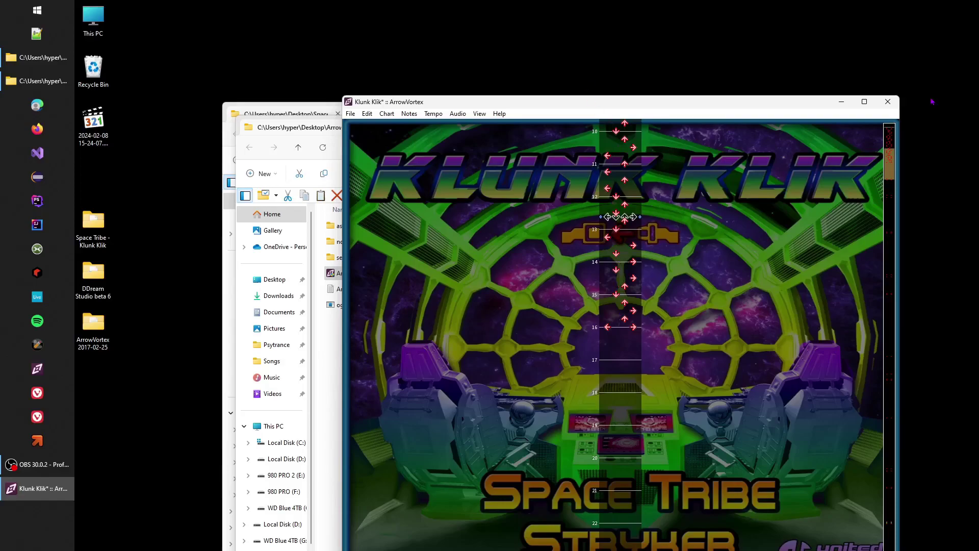
left_click_drag(892, 164, 890, 138)
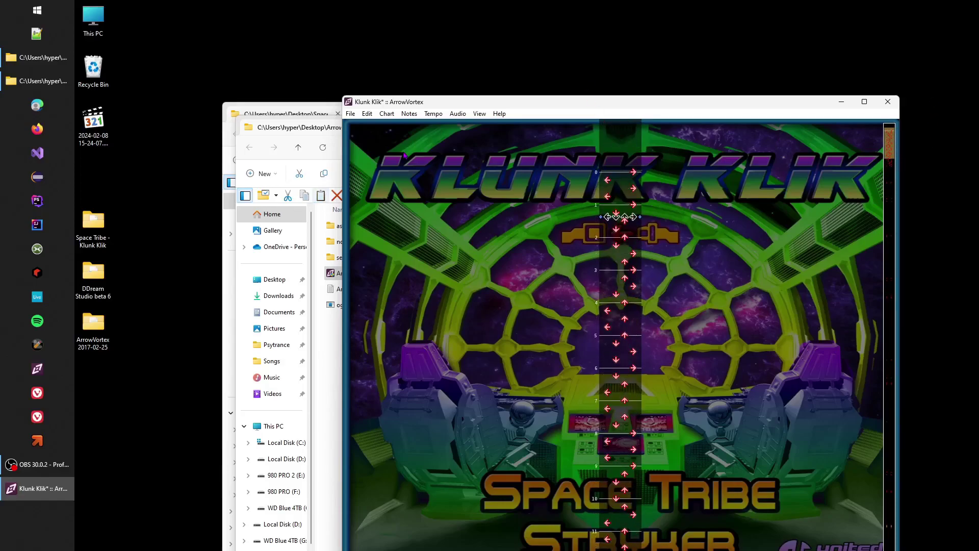
Review the simfile properties and close them, and look over the available editing, audio and view options
left_click(351, 114)
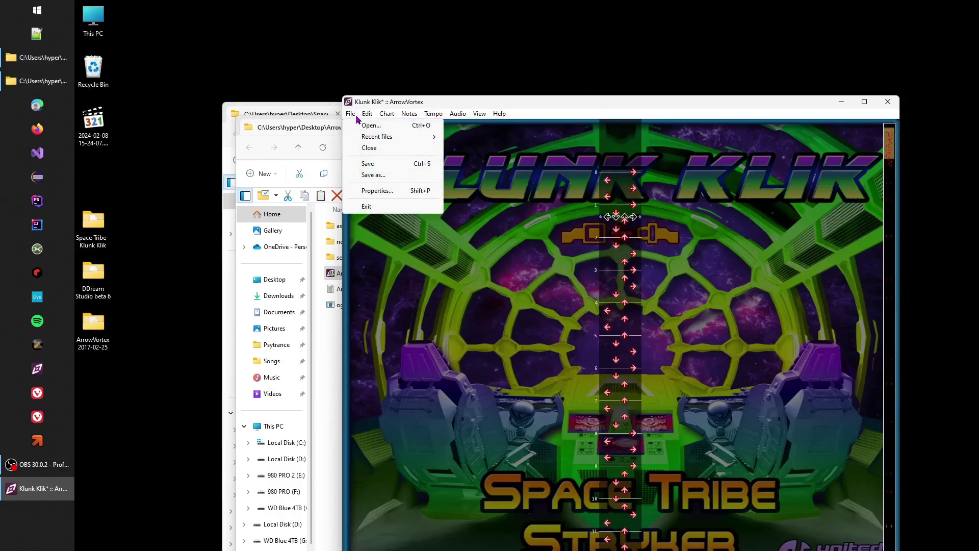
left_click(378, 191)
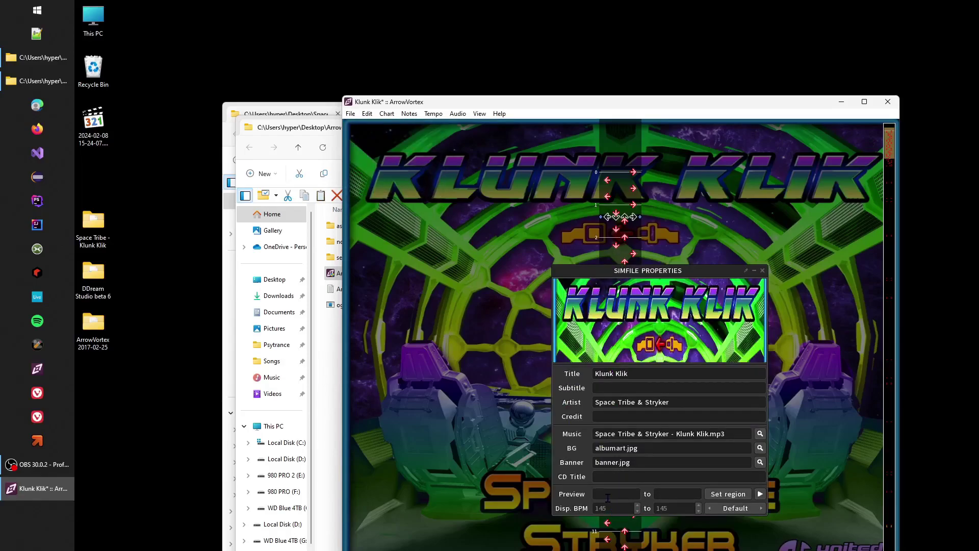
left_click(762, 270)
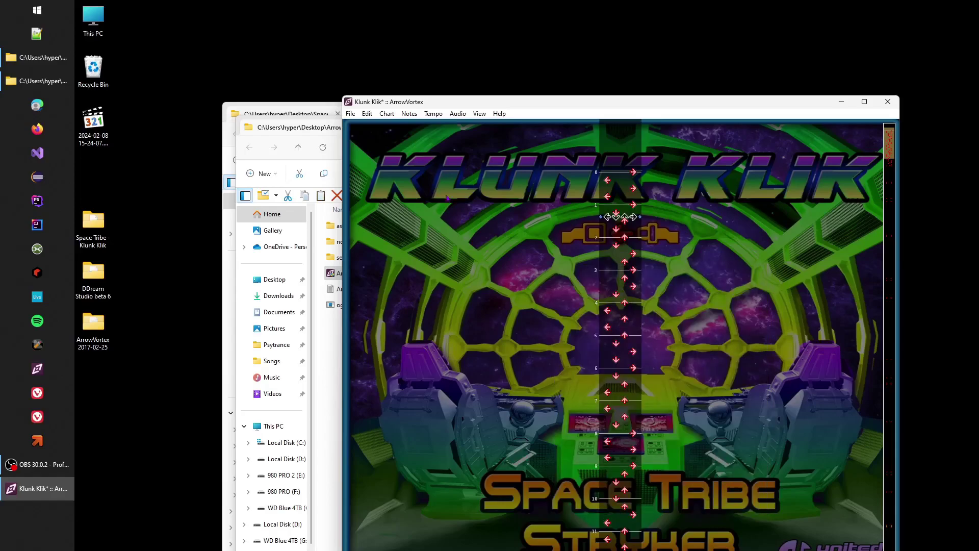
left_click(367, 118)
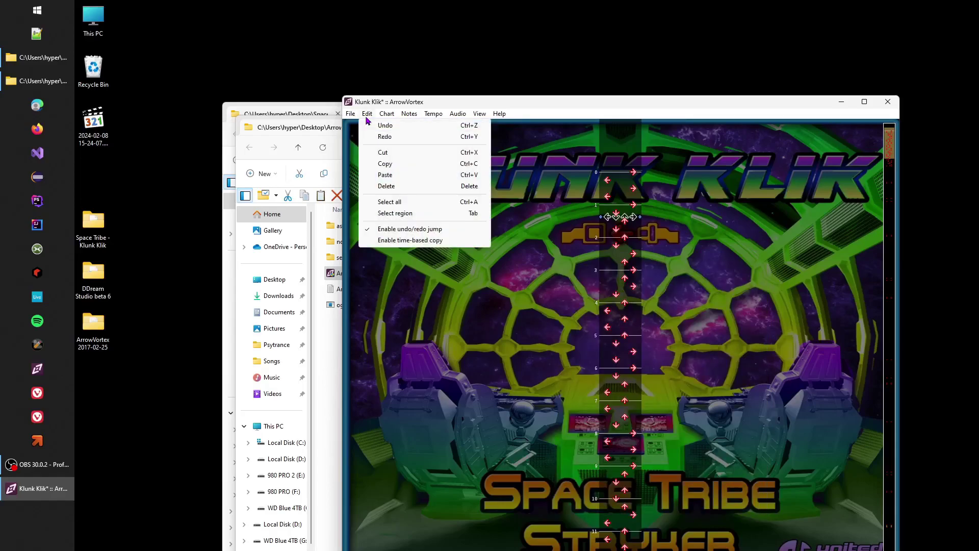
mouse_move(442, 113)
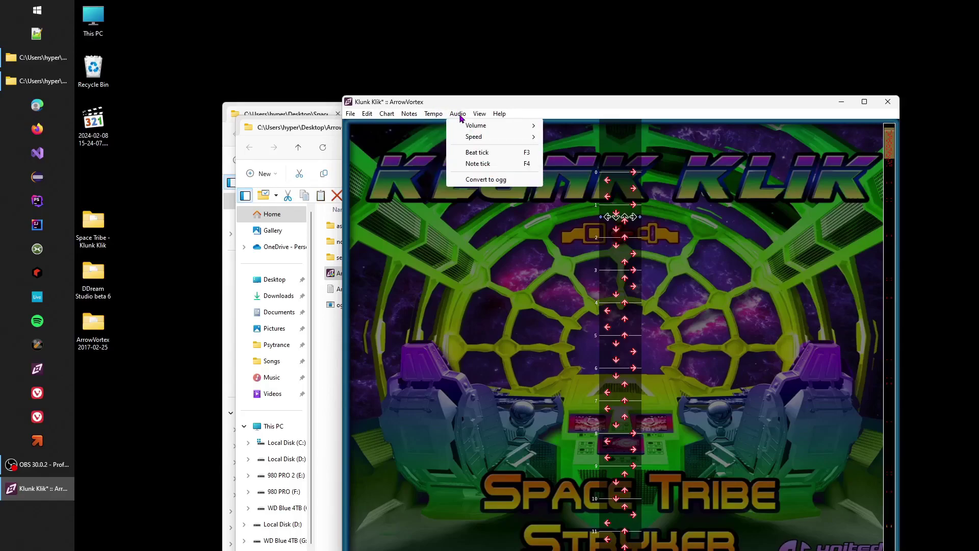
mouse_move(483, 114)
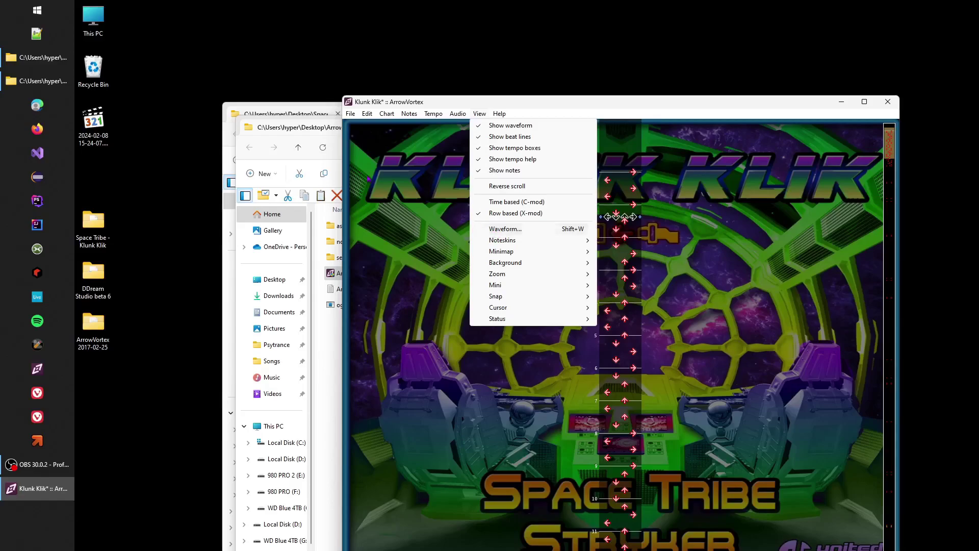
Save the simfile, and close ArrowVortex and its program folder window
left_click(350, 113)
left_click(350, 113)
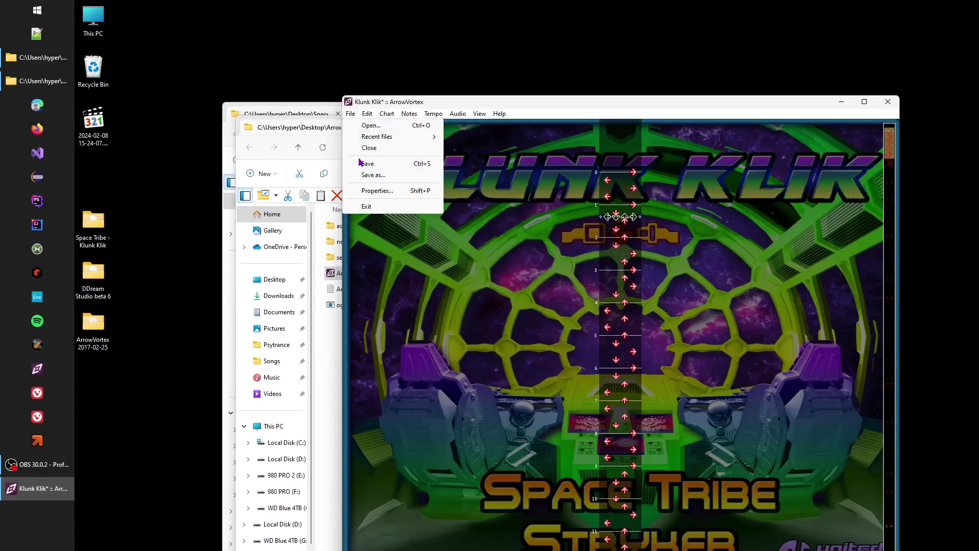
left_click(380, 165)
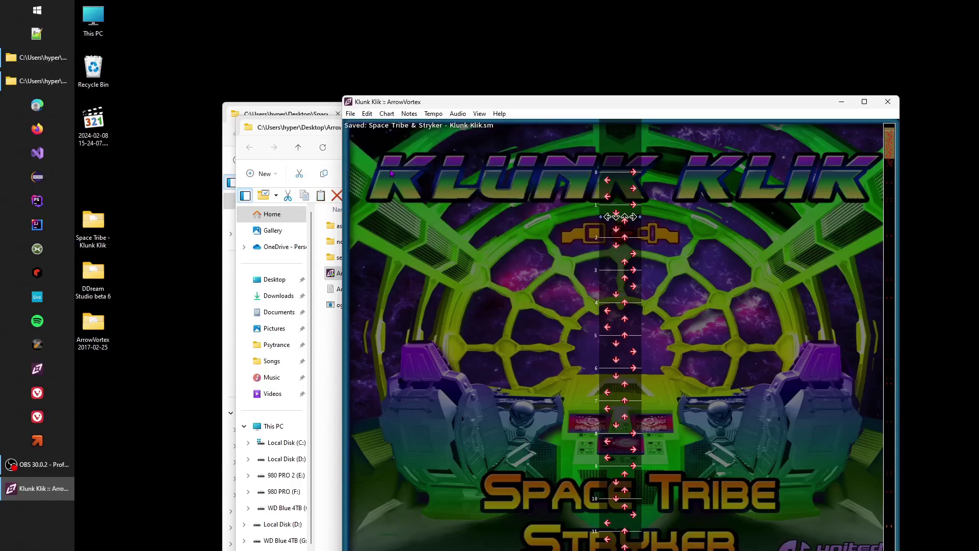
left_click(887, 101)
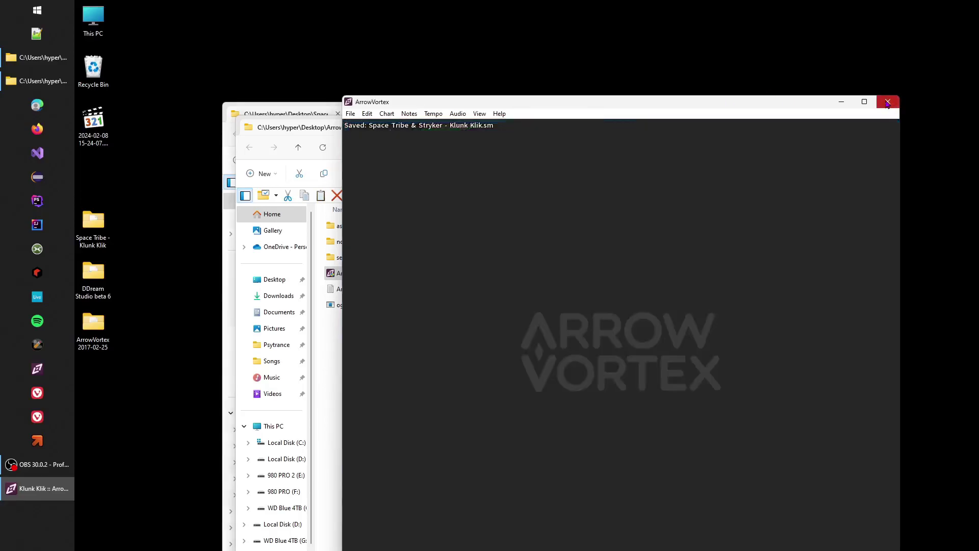
left_click(878, 123)
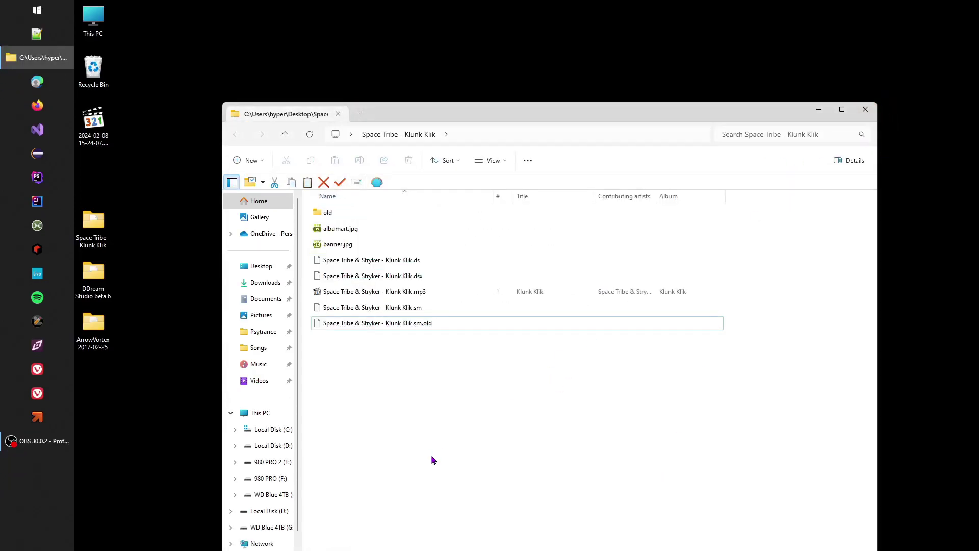
Open Space Tribe & Stryker - Klunk Klik.sm in Notepad and examine its header tags, BPM line and note data
right_click(403, 310)
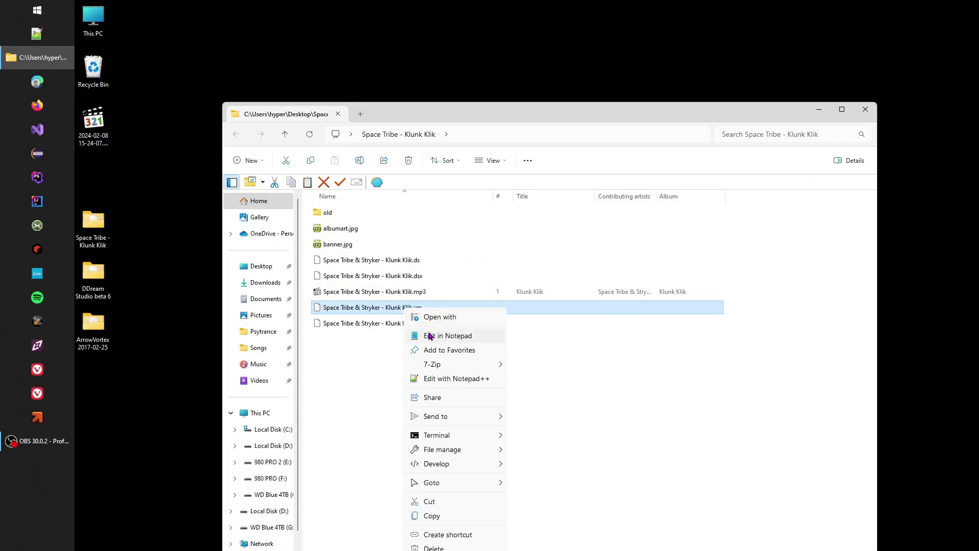
left_click(440, 336)
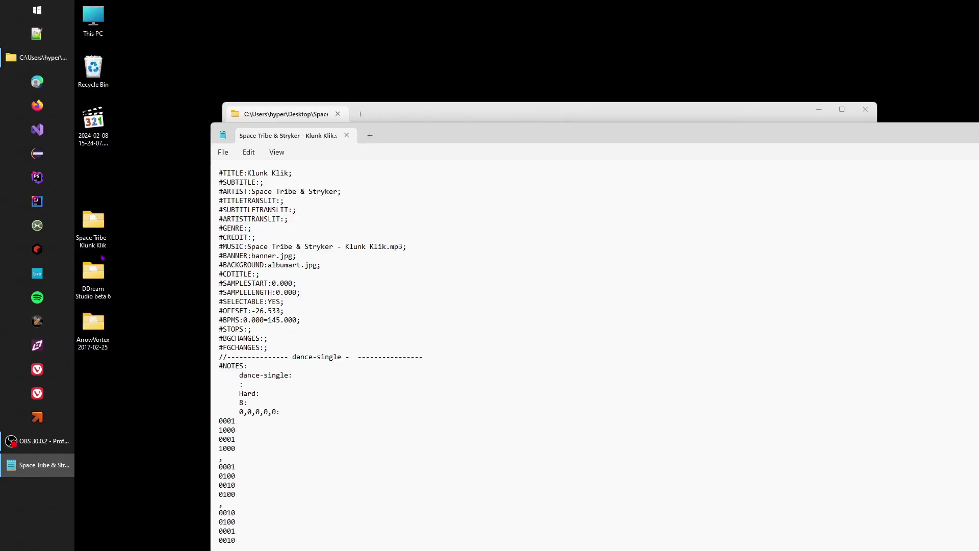
left_click_drag(284, 322, 293, 322)
left_click(314, 321)
scroll(436, 284, "down", 5)
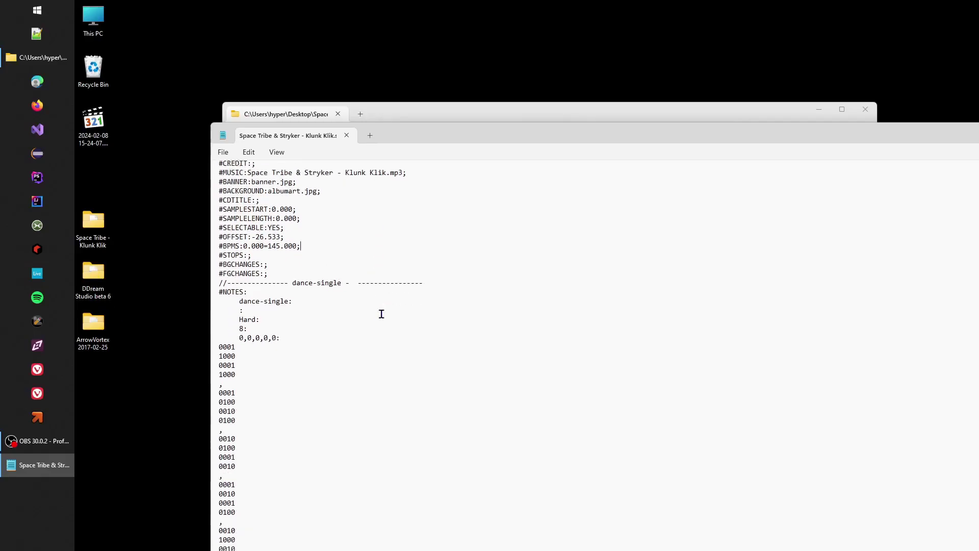
scroll(342, 283, "up", 5)
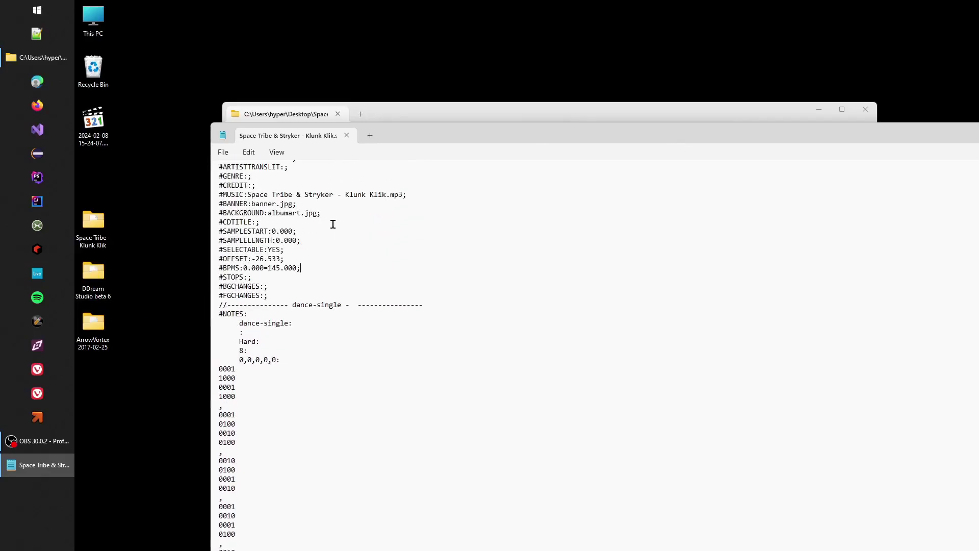